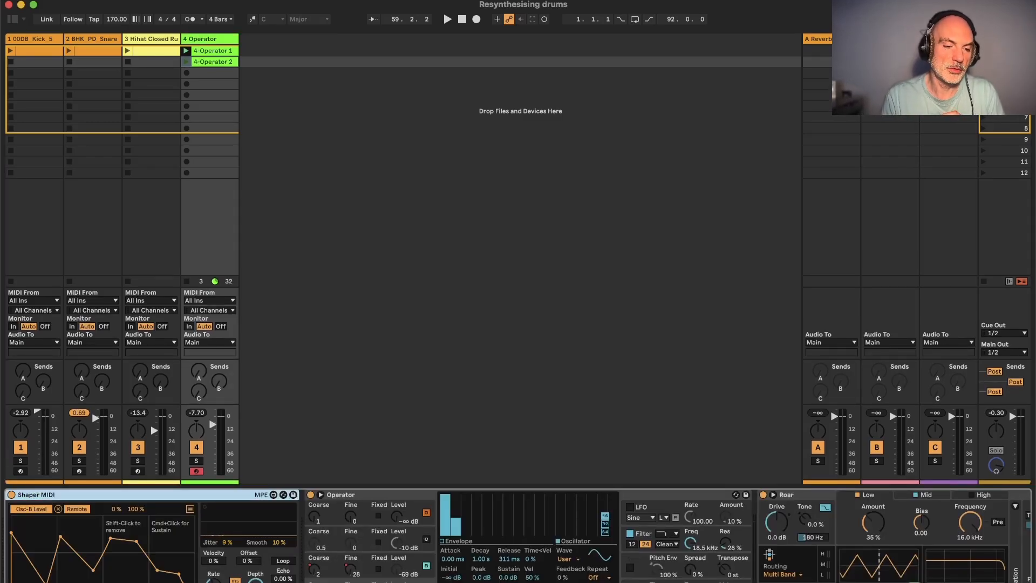
Step: Play the Operator bass and examine how Shaper MIDI modulates the level of oscillator B
{"action": "left_click", "coordinate": [434, 560]}
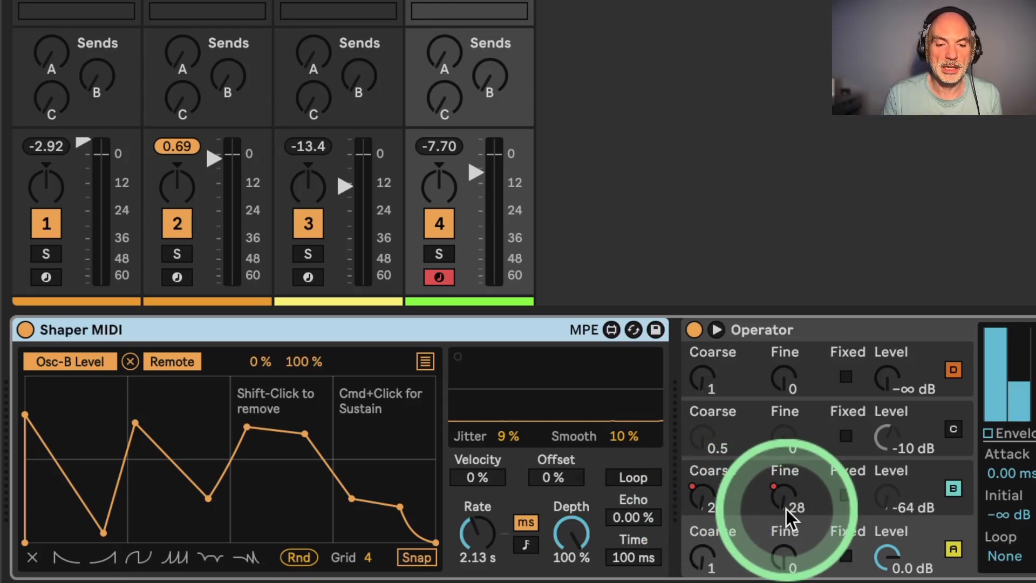
{"action": "key", "text": "space"}
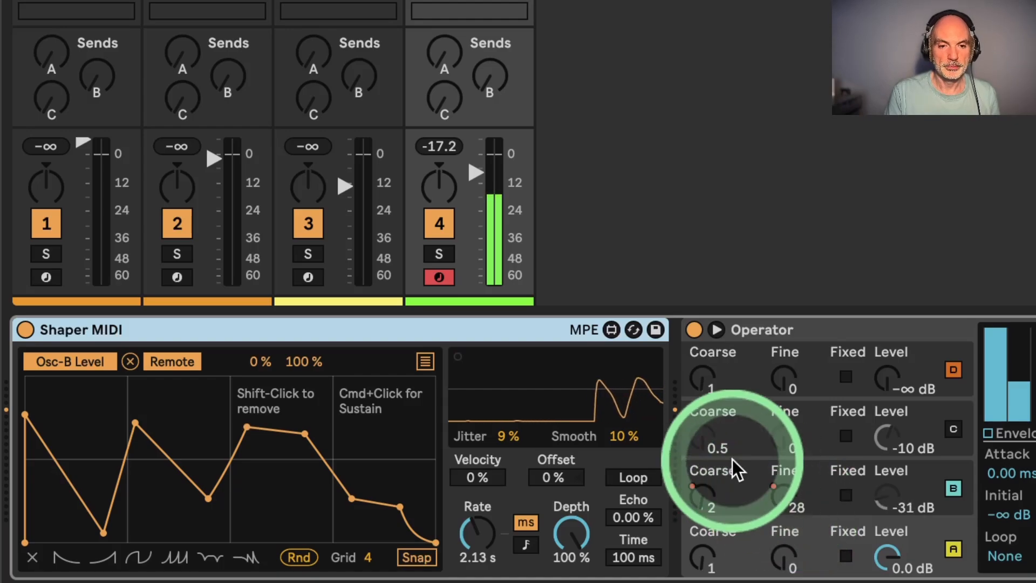
{"action": "scroll", "coordinate": [733, 458], "scroll_direction": "right", "scroll_amount": 10}
{"action": "scroll", "coordinate": [733, 459], "scroll_direction": "left", "scroll_amount": 9}
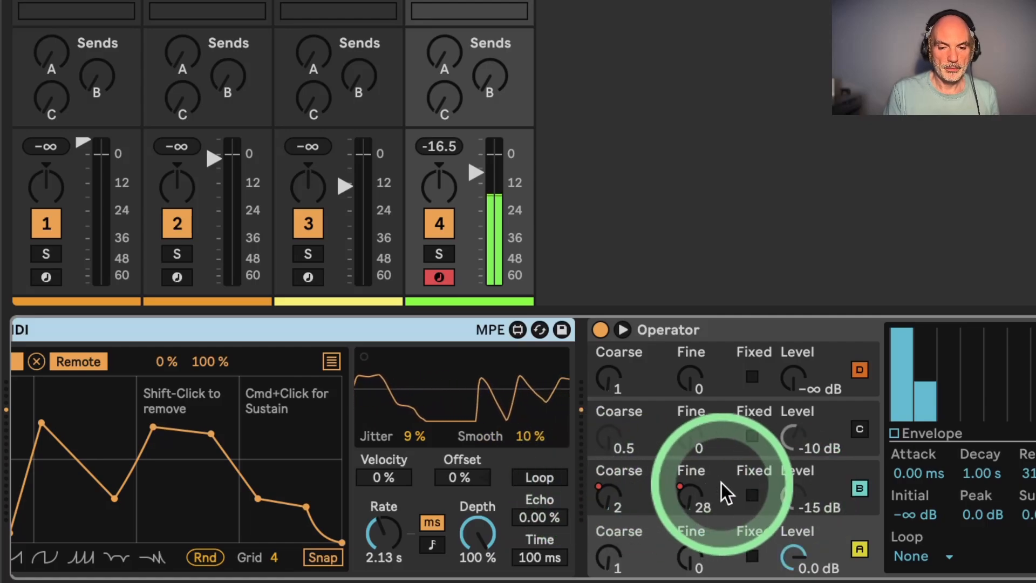
Step: Set Operator's Tone to 90 % and switch off its filter
{"action": "scroll", "coordinate": [809, 499], "scroll_direction": "right", "scroll_amount": 10}
{"action": "mouse_move", "coordinate": [468, 556]}
{"action": "left_mouse_down"}
{"action": "mouse_move", "coordinate": [473, 546]}
{"action": "mouse_move", "coordinate": [462, 564]}
{"action": "left_mouse_up"}
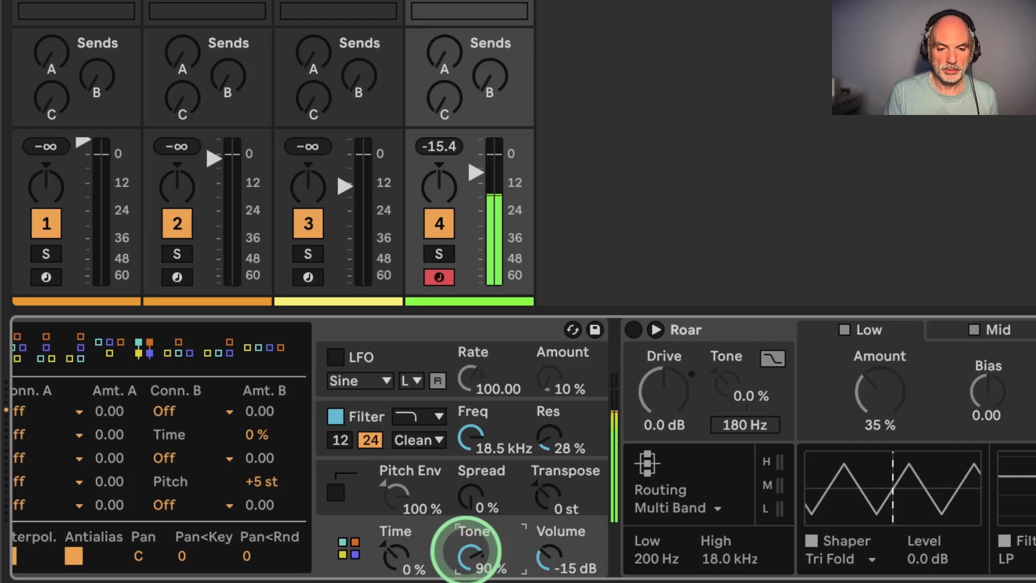
{"action": "left_click", "coordinate": [336, 414]}
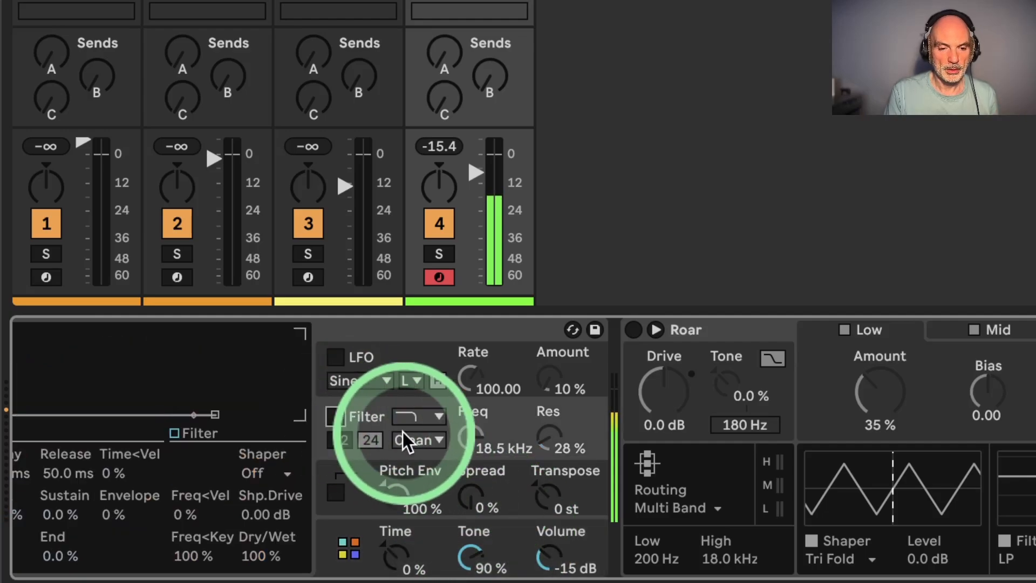
{"action": "left_click", "coordinate": [594, 455]}
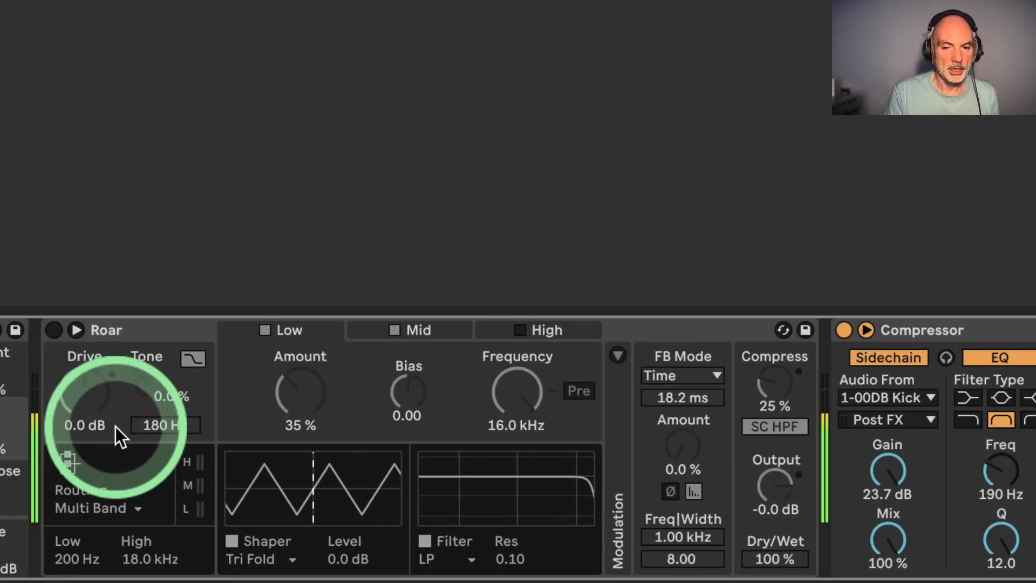
Step: Enable Roar and try the Full Wave Rectifier shaper on its low band with the Amount at 15 %
{"action": "left_click", "coordinate": [54, 330]}
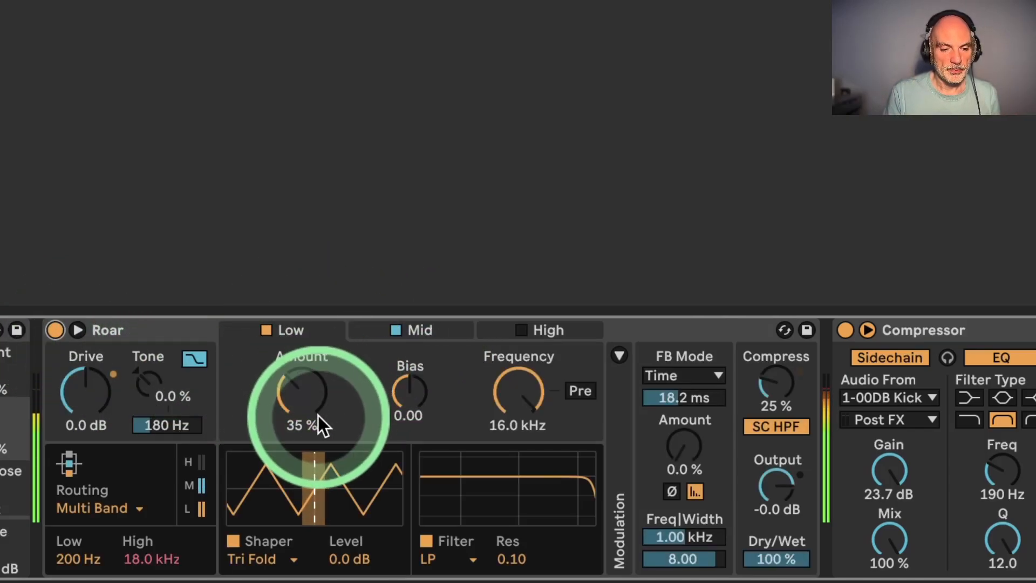
{"action": "left_click", "coordinate": [282, 559]}
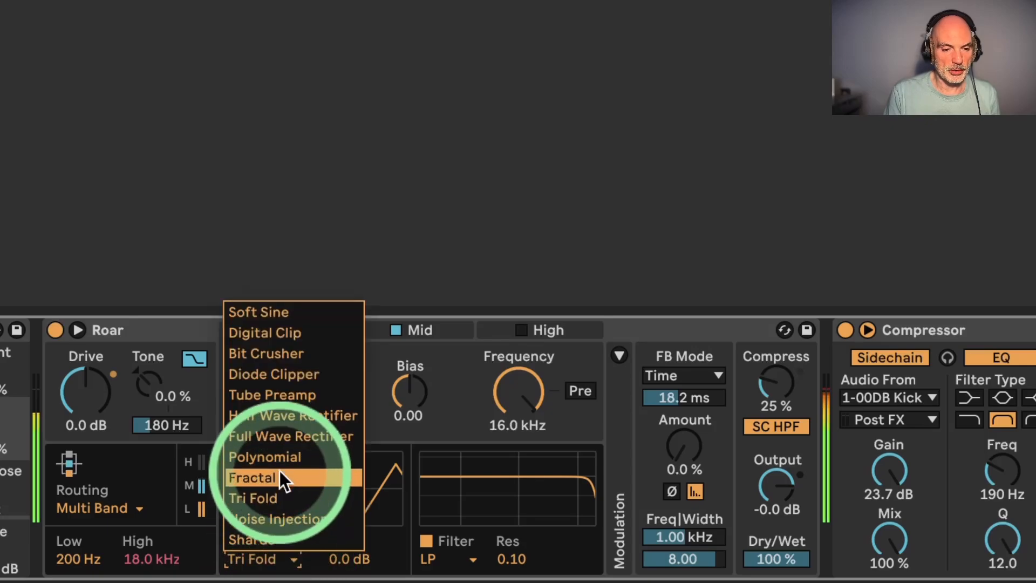
{"action": "left_click", "coordinate": [278, 434]}
{"action": "left_click_drag", "start_coordinate": [297, 397], "coordinate": [297, 426]}
Step: Change the shaper on Roar's low band to Soft Sine and set its Amount to 29 %
{"action": "left_click", "coordinate": [277, 545]}
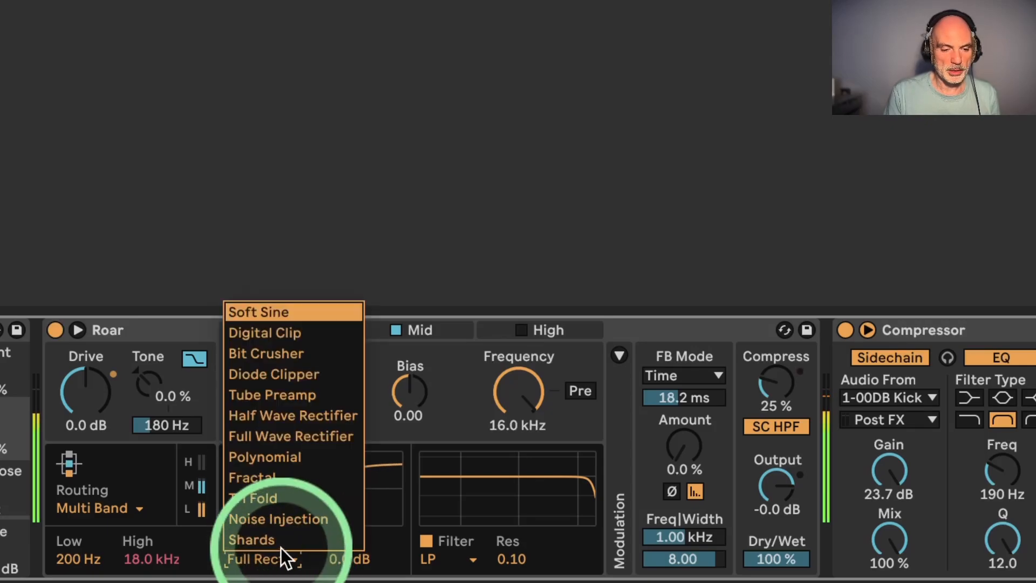
{"action": "left_click", "coordinate": [275, 313]}
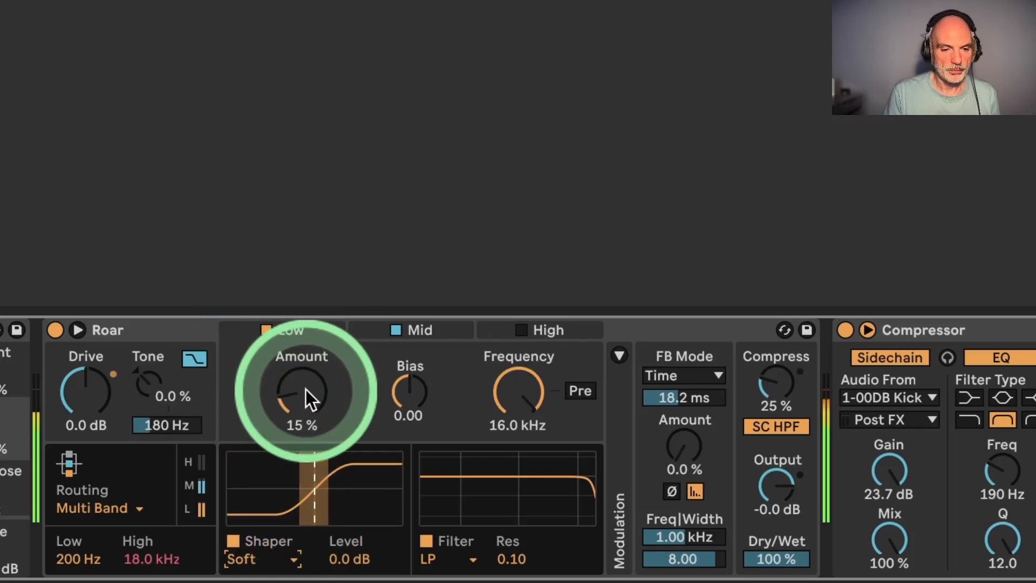
{"action": "left_click_drag", "start_coordinate": [304, 395], "coordinate": [304, 363]}
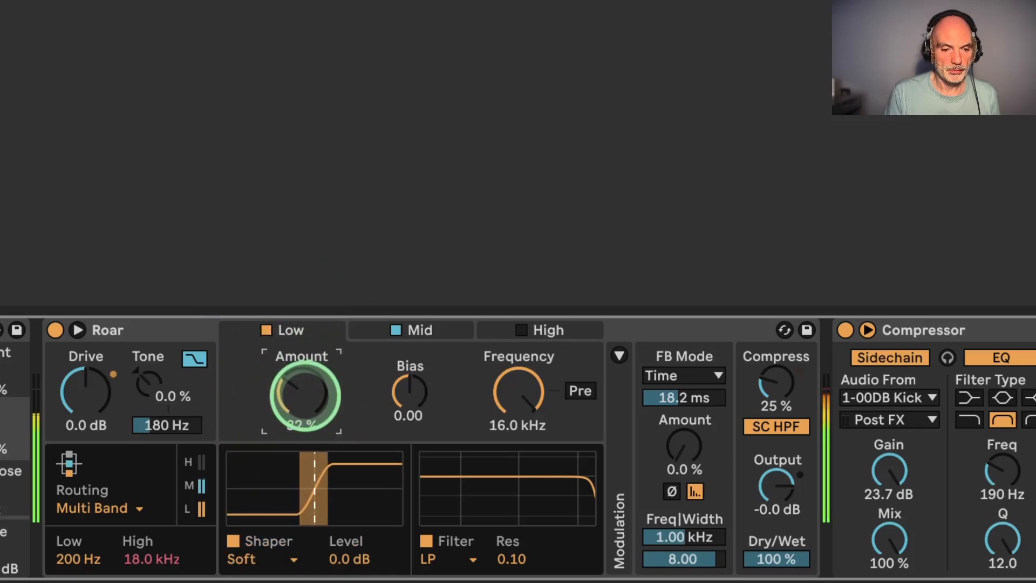
{"action": "left_click", "coordinate": [402, 414]}
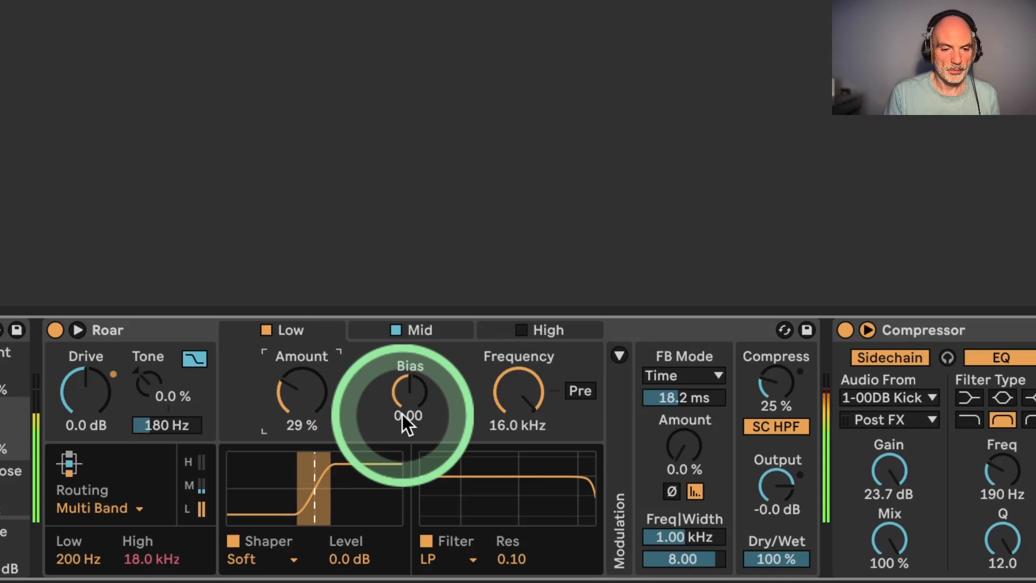
Step: Compare the bass with Roar's mid and low bands bypassed, and re-enable both bands
{"action": "left_click", "coordinate": [393, 327]}
{"action": "left_click", "coordinate": [419, 330]}
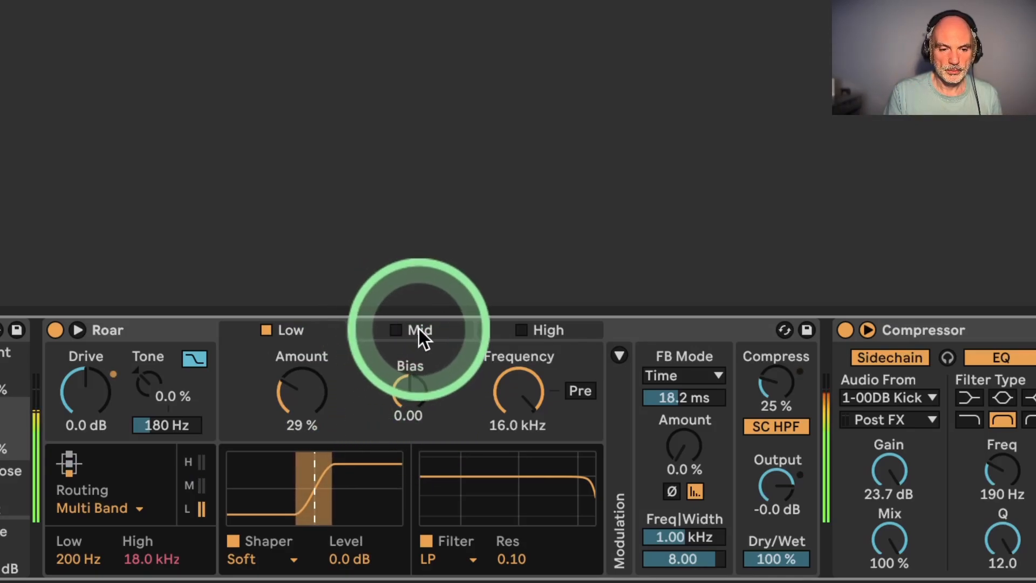
{"action": "left_click", "coordinate": [276, 350]}
{"action": "left_click", "coordinate": [267, 330]}
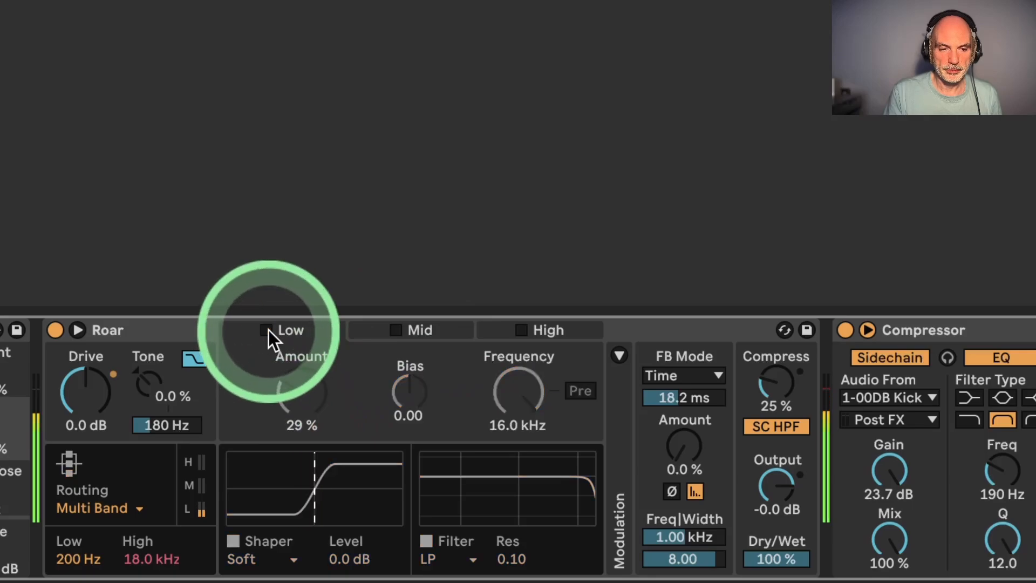
{"action": "left_click", "coordinate": [267, 330]}
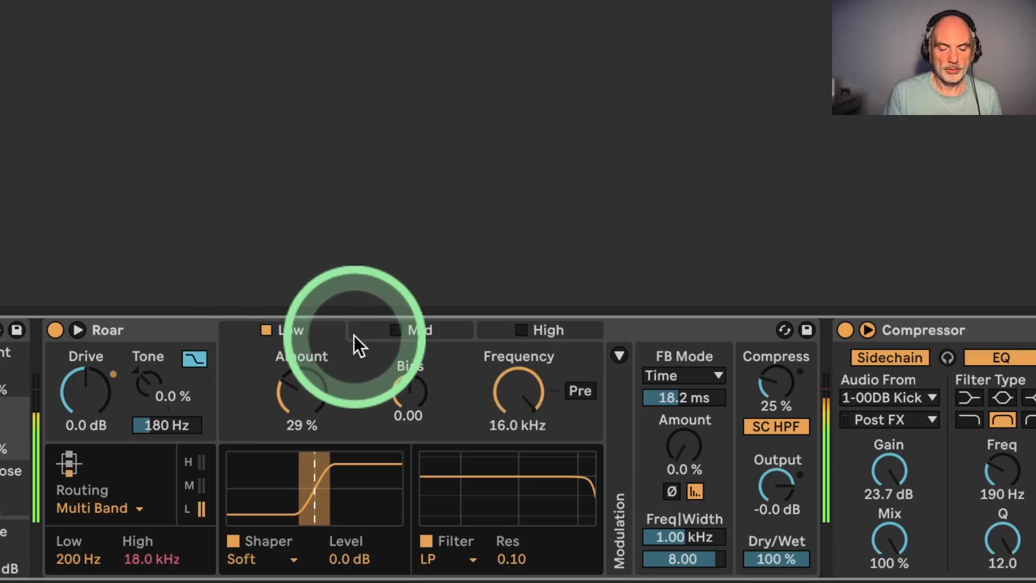
{"action": "left_click", "coordinate": [393, 330]}
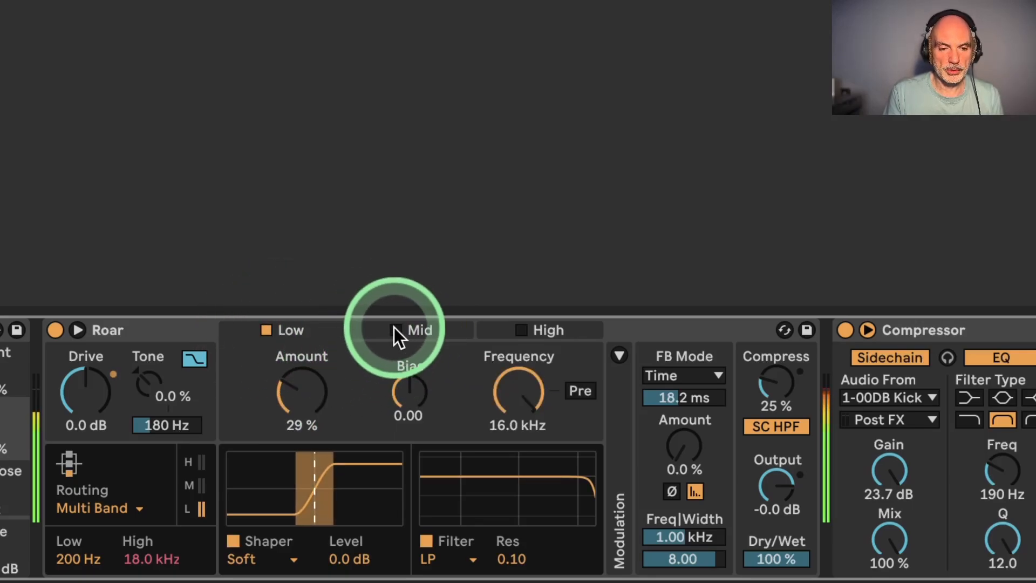
Step: Set the Amount of Roar's mid band, which uses the Noise shaper, to 19 %
{"action": "left_click", "coordinate": [302, 500]}
{"action": "mouse_move", "coordinate": [297, 402]}
{"action": "left_mouse_down"}
{"action": "mouse_move", "coordinate": [297, 425]}
{"action": "mouse_move", "coordinate": [313, 389]}
{"action": "left_mouse_up"}
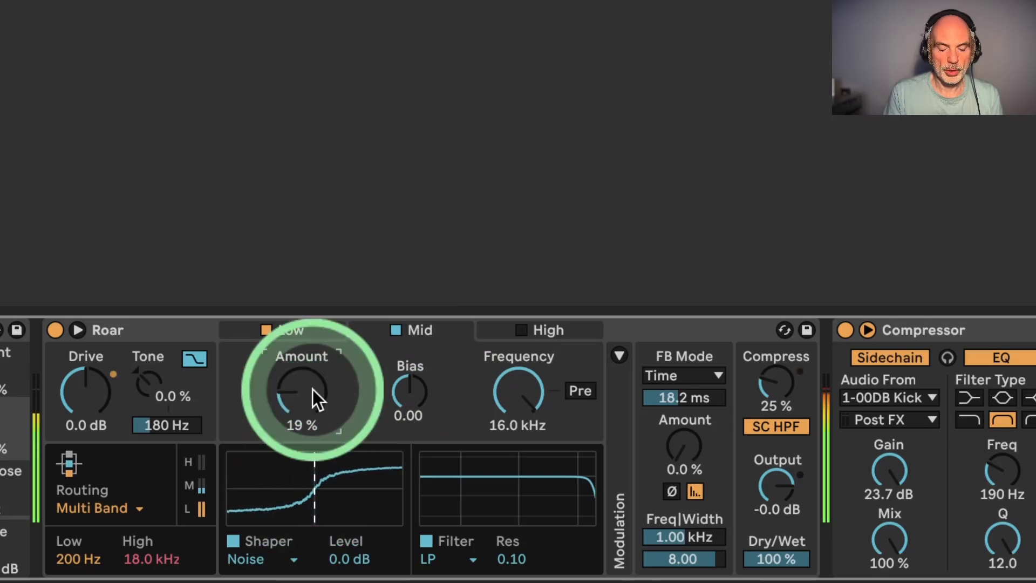
{"action": "left_click_drag", "start_coordinate": [341, 545], "coordinate": [345, 567]}
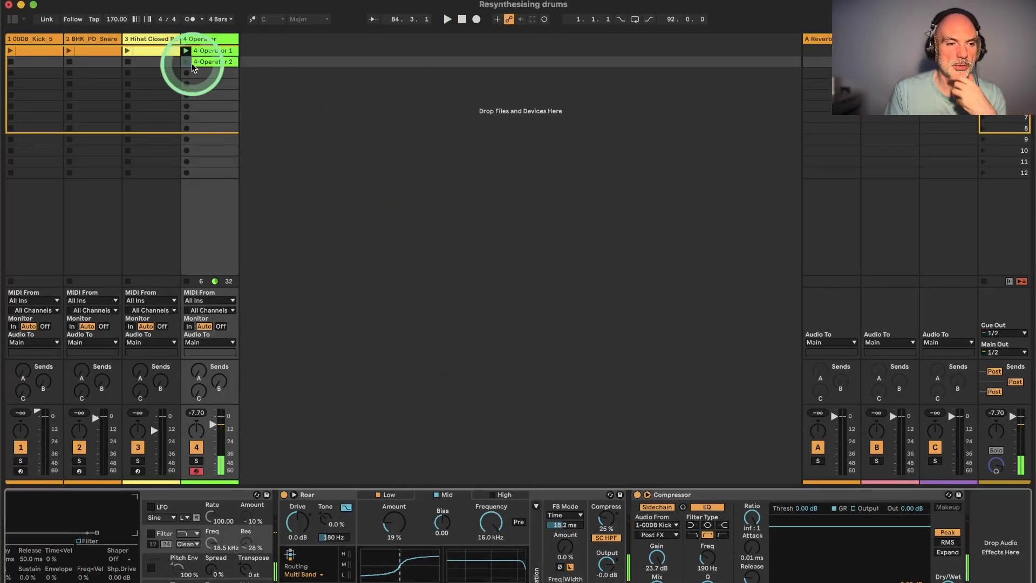
Step: Launch the kick, closed hi-hat and snare clips alongside the Operator bass clip
{"action": "left_click", "coordinate": [10, 52]}
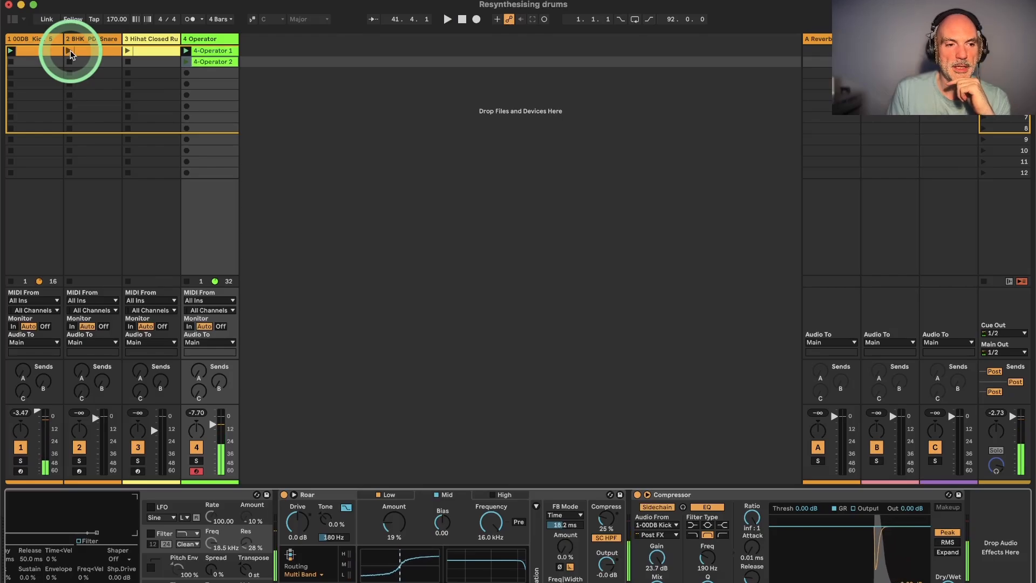
{"action": "left_click", "coordinate": [127, 52]}
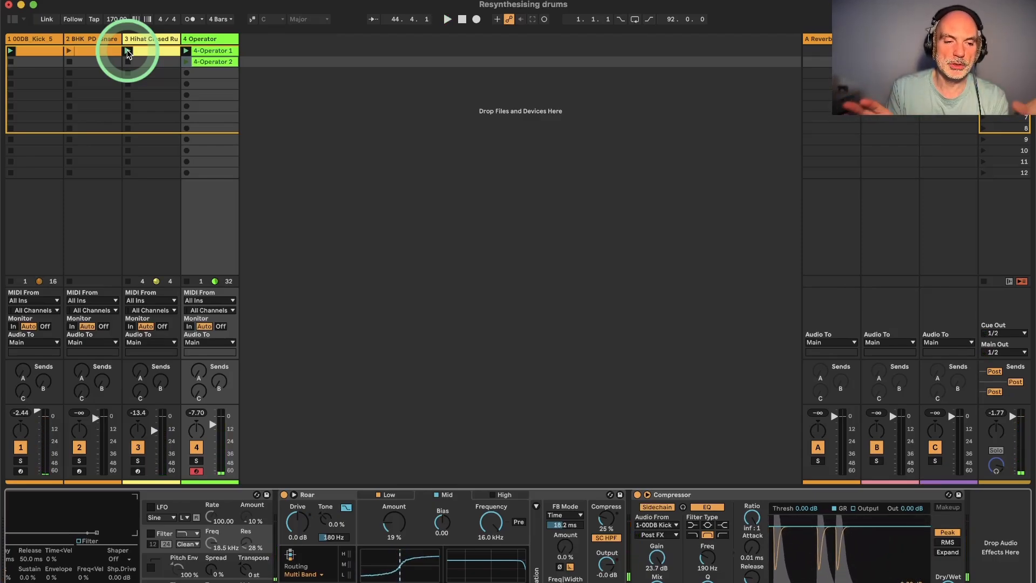
{"action": "left_click", "coordinate": [68, 50]}
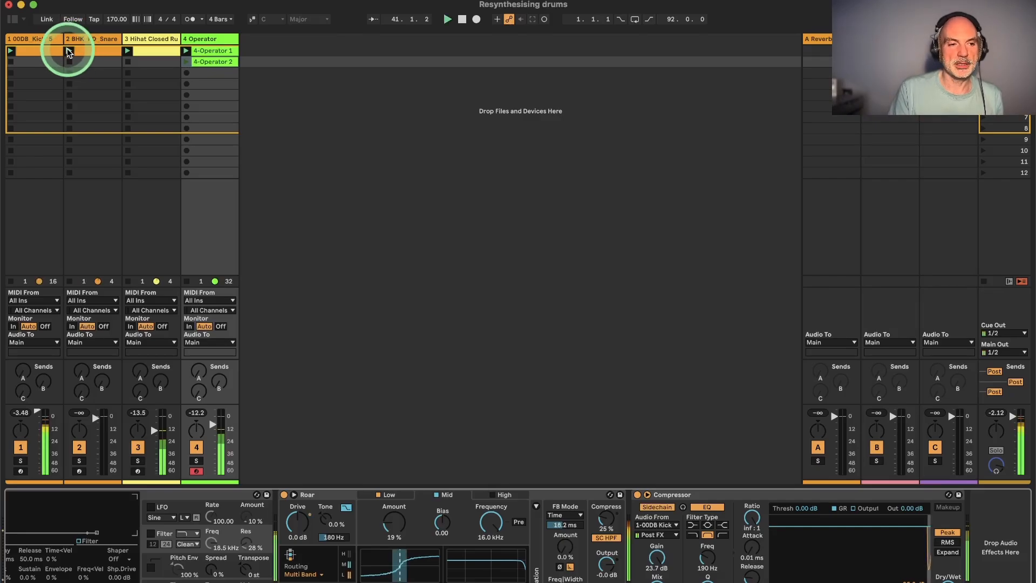
Step: Bypass the DRUMS DESIGNER SNARE rack on the snare track to hear the beat without it
{"action": "left_click", "coordinate": [31, 40]}
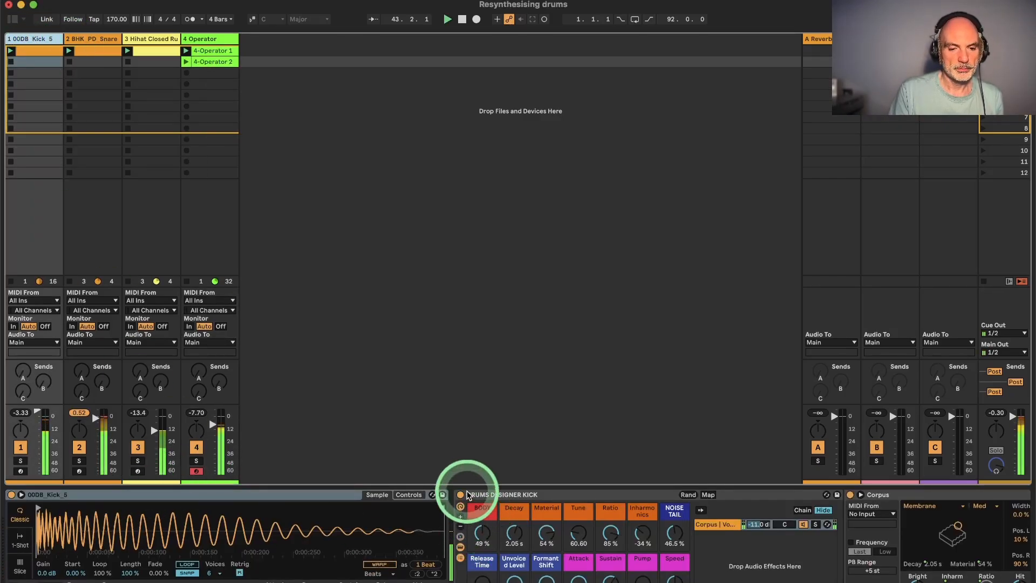
{"action": "left_click", "coordinate": [79, 40]}
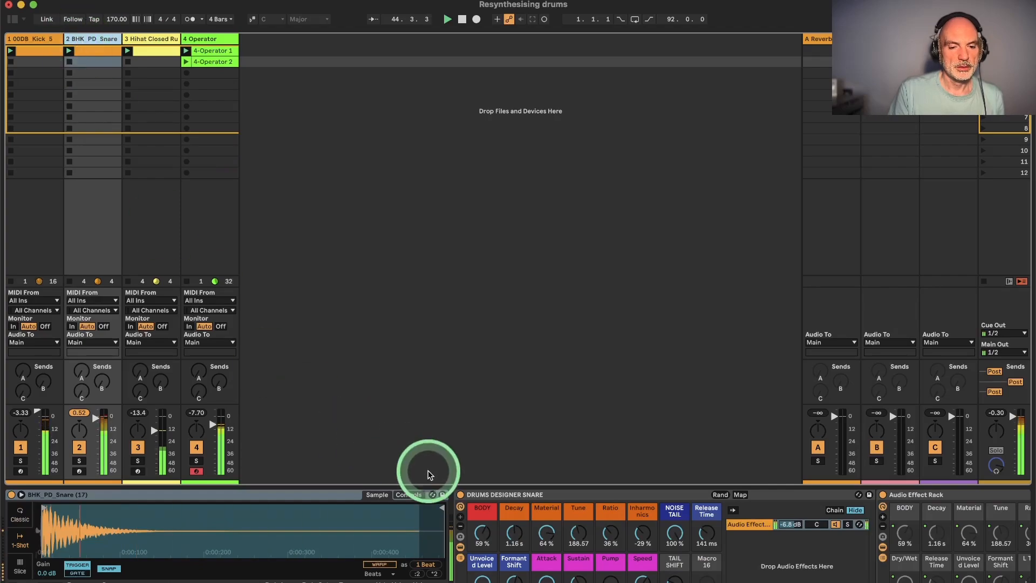
{"action": "left_click", "coordinate": [460, 495]}
{"action": "left_click", "coordinate": [460, 496]}
{"action": "left_click", "coordinate": [460, 496]}
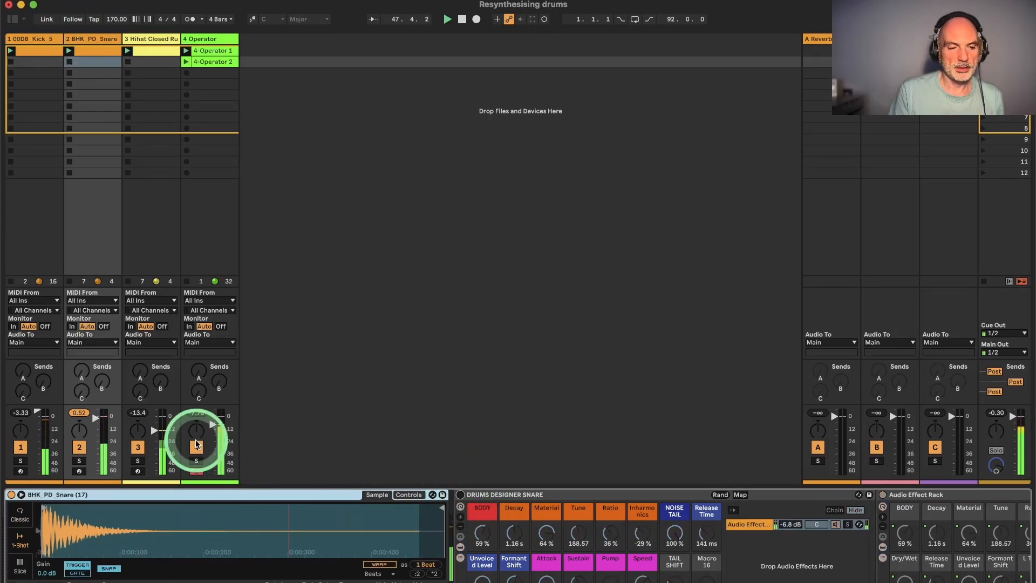
Step: Compare the kick with and without its DRUMS DESIGNER KICK rack, and re-enable the snare track's rack
{"action": "left_click", "coordinate": [38, 42]}
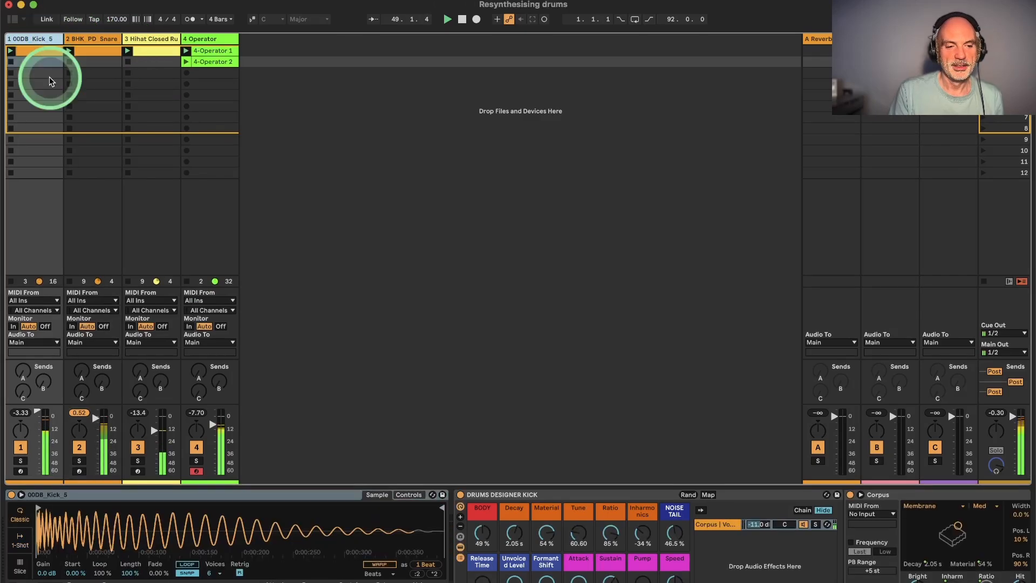
{"action": "left_click", "coordinate": [460, 495]}
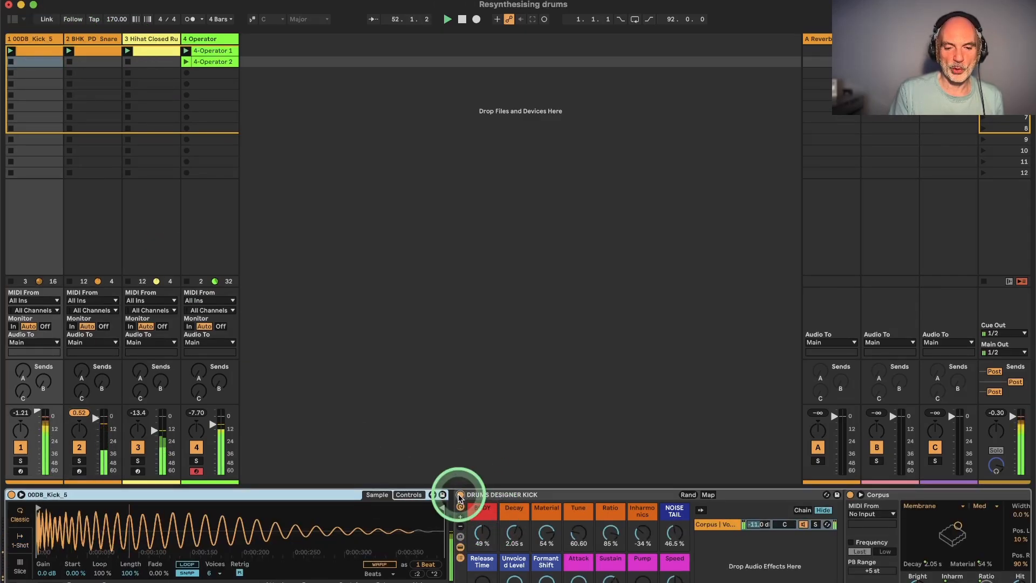
{"action": "left_click", "coordinate": [93, 37]}
{"action": "left_click", "coordinate": [461, 496]}
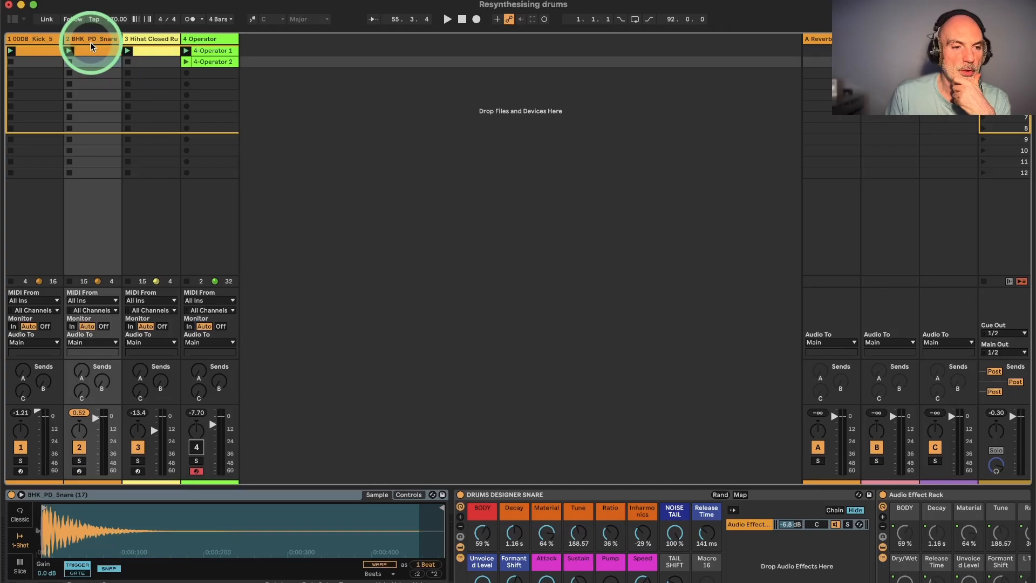
Step: Bypass and fold the DRUMS DESIGNER KICK rack, and add Corpus from the audio effects after it on the kick track
{"action": "left_click", "coordinate": [37, 41]}
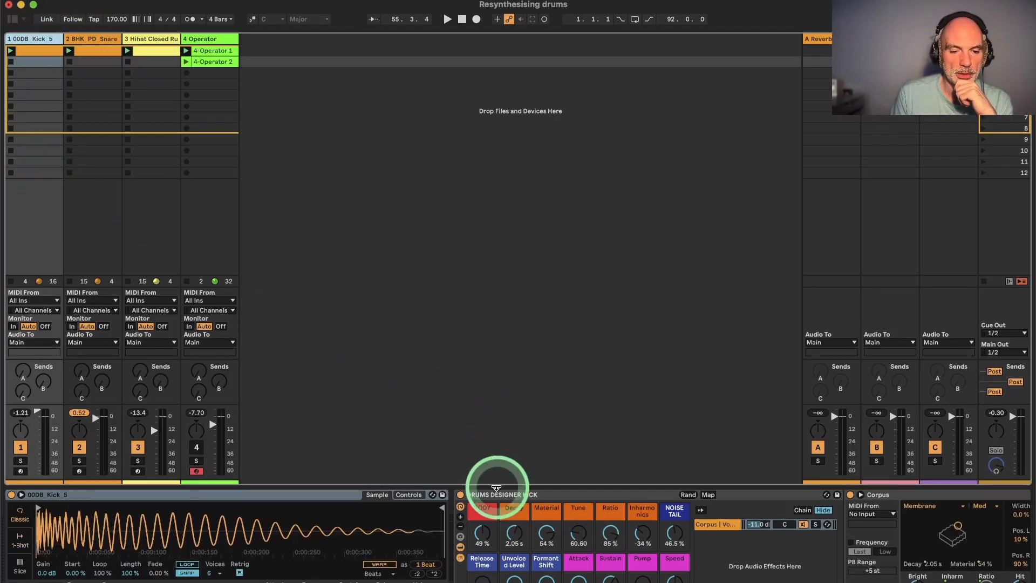
{"action": "double_click", "coordinate": [493, 494]}
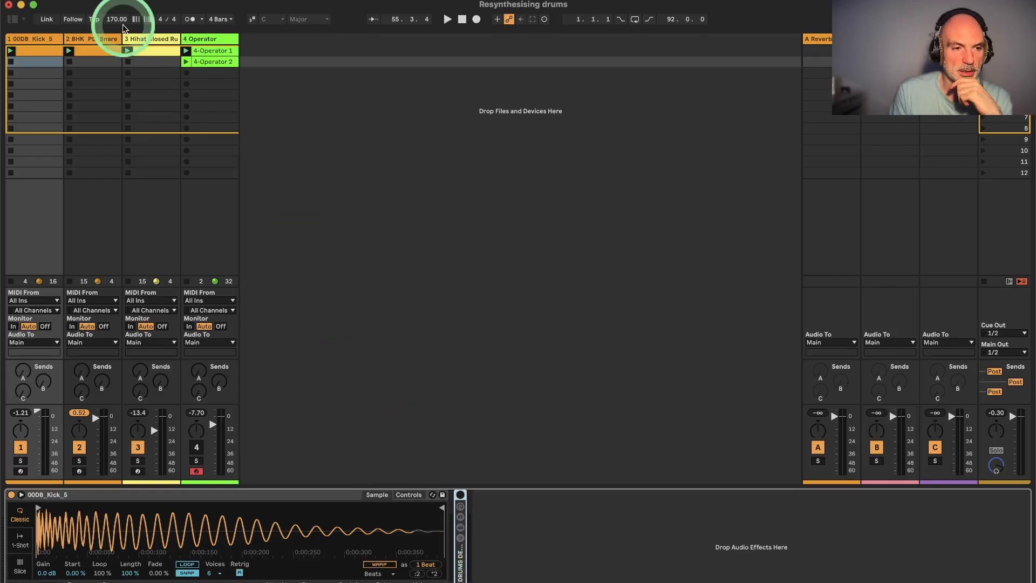
{"action": "left_click", "coordinate": [14, 22]}
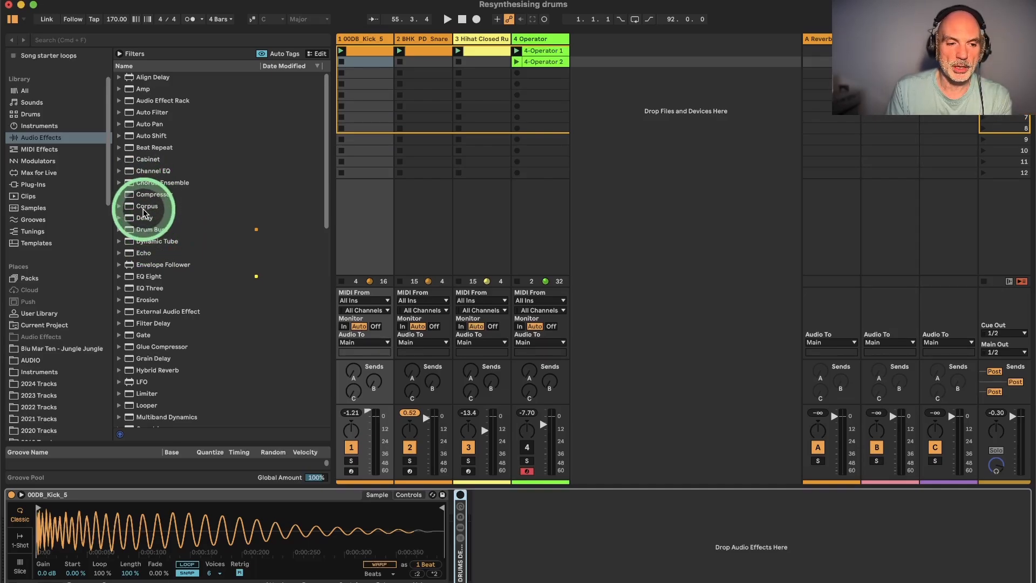
{"action": "left_click_drag", "start_coordinate": [143, 209], "coordinate": [571, 536]}
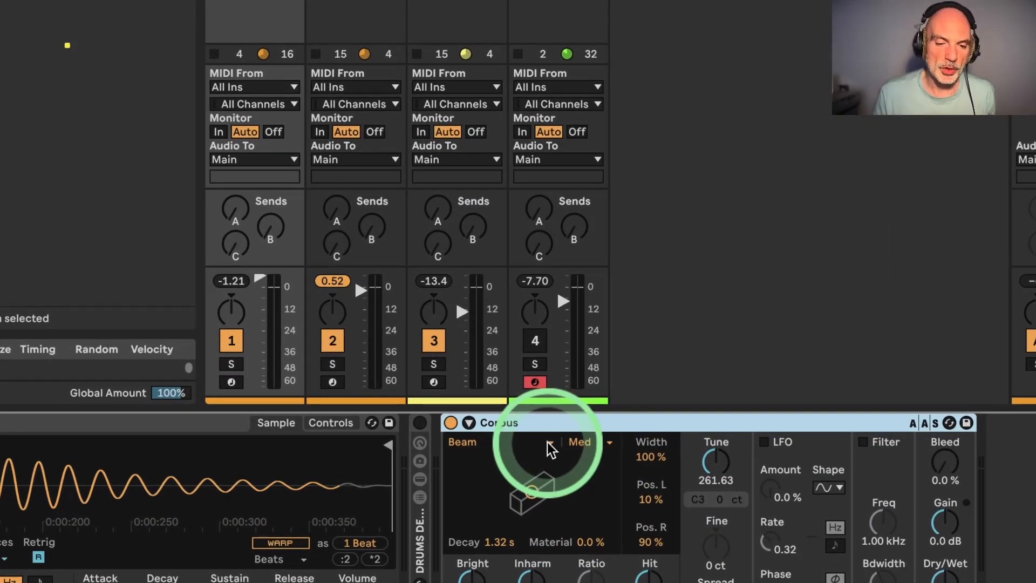
Step: Set Corpus's resonance type to Membrane and its quality to High
{"action": "left_click", "coordinate": [548, 444]}
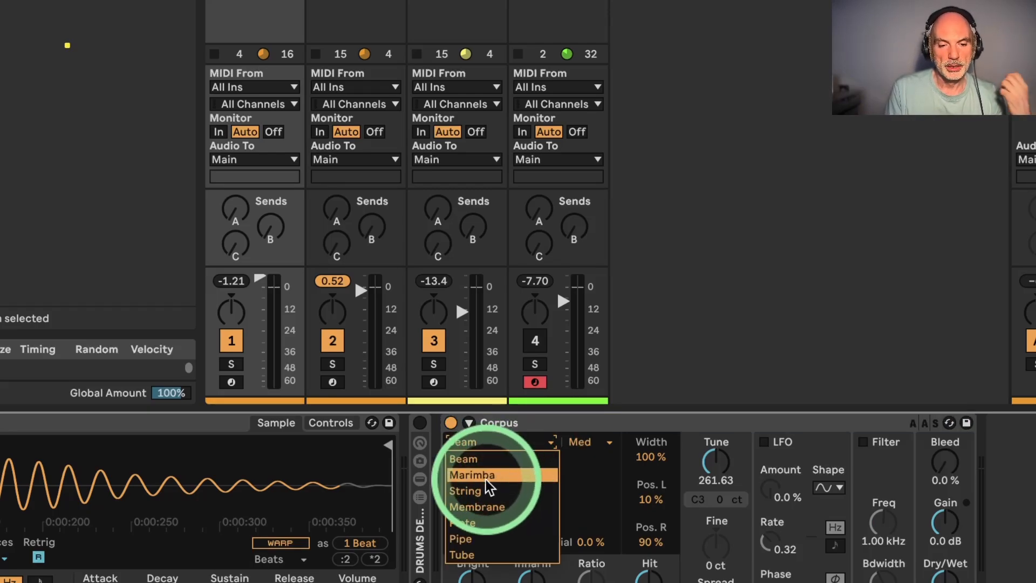
{"action": "left_click", "coordinate": [473, 507]}
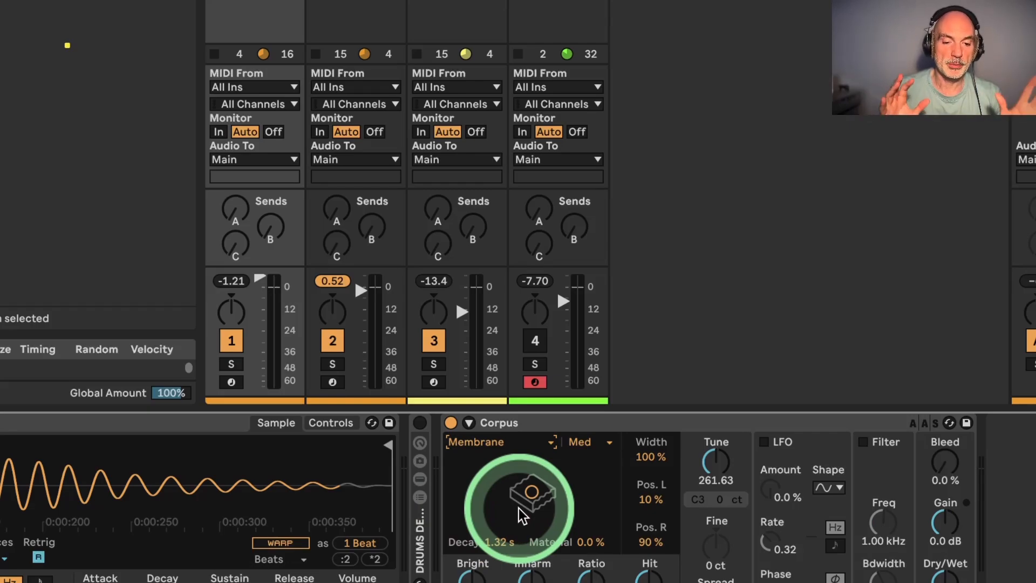
{"action": "left_click", "coordinate": [586, 446]}
{"action": "left_click", "coordinate": [586, 508]}
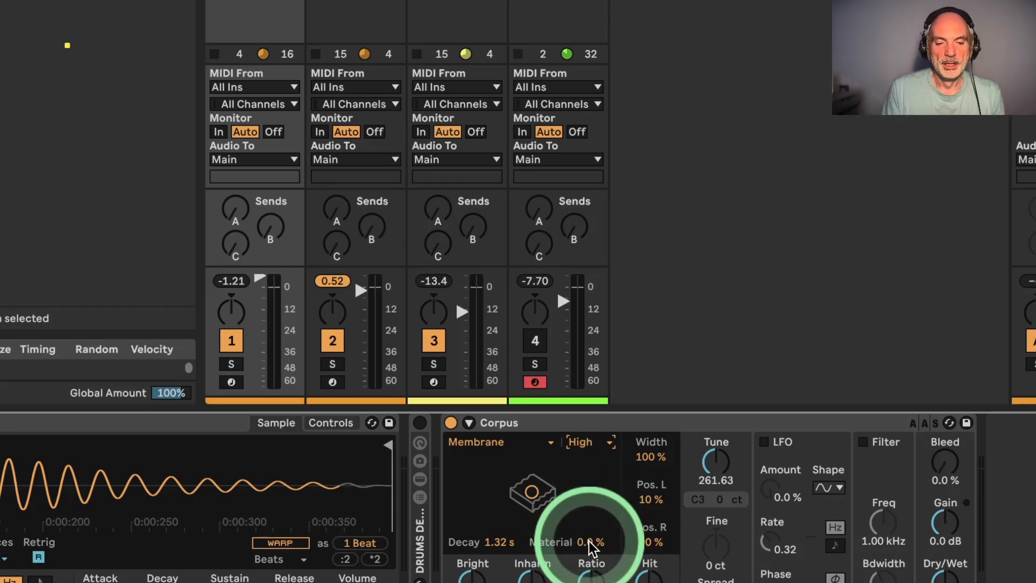
Step: Adjust Corpus's Dry/Wet and start playback to audition the resonated kick
{"action": "left_click", "coordinate": [943, 580]}
{"action": "key", "text": "space"}
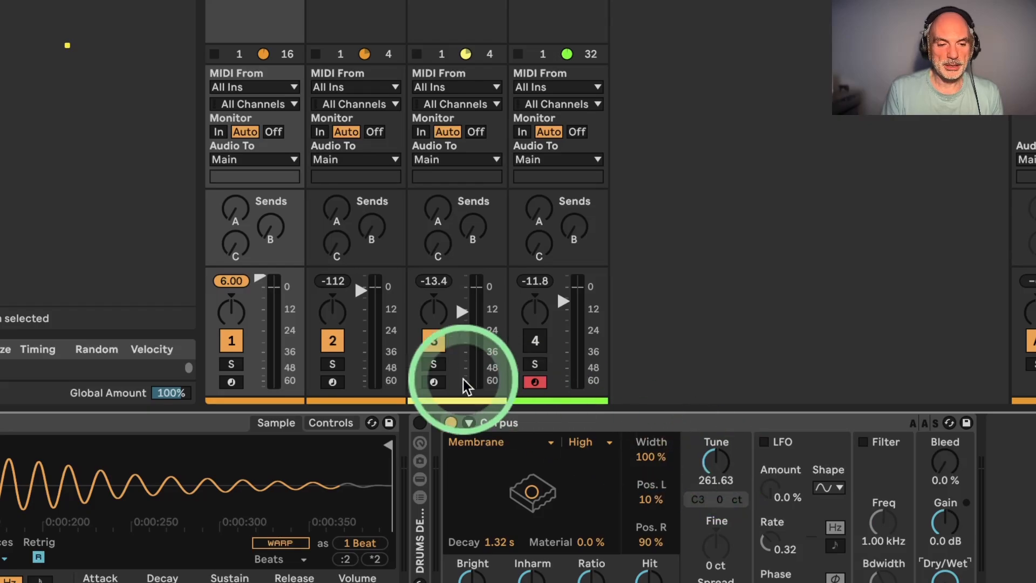
Step: Solo the kick track and set Corpus's Tune to 63.98, Material to 47 %, Decay to 387 ms and Width to 0 %
{"action": "left_click", "coordinate": [234, 367]}
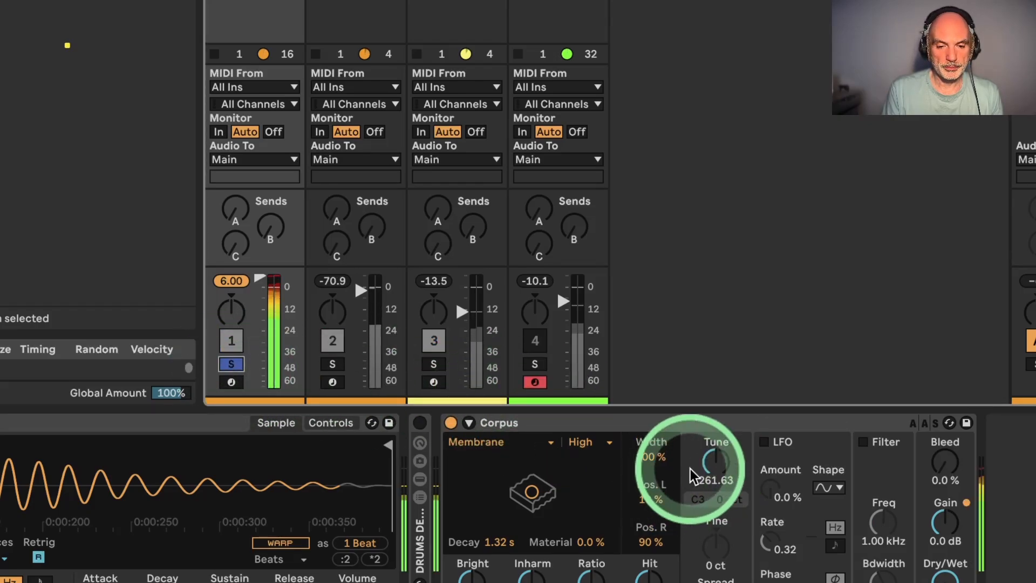
{"action": "mouse_move", "coordinate": [714, 464]}
{"action": "left_mouse_down"}
{"action": "mouse_move", "coordinate": [714, 485]}
{"action": "mouse_move", "coordinate": [715, 472]}
{"action": "left_mouse_up"}
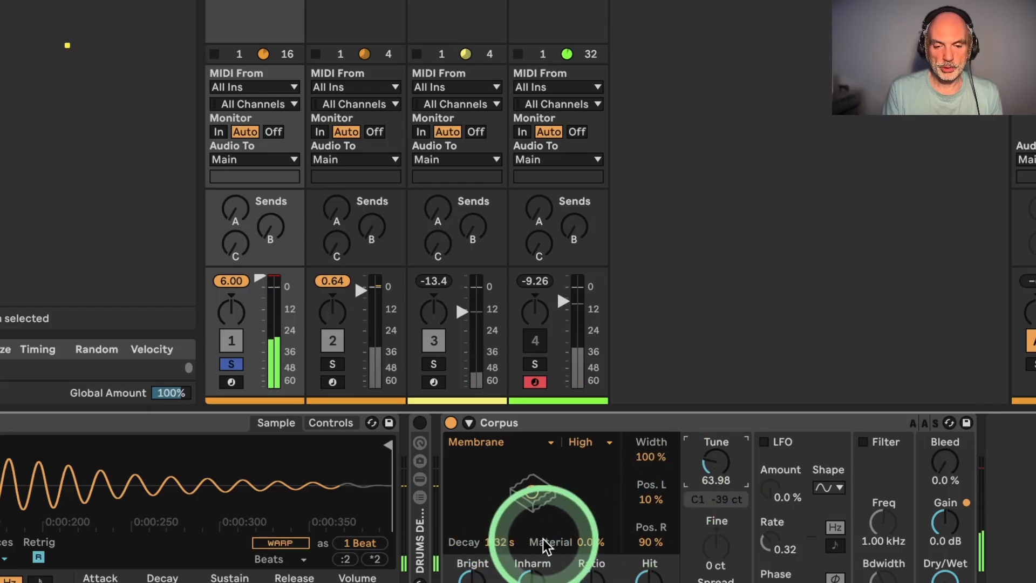
{"action": "left_click_drag", "start_coordinate": [590, 542], "coordinate": [590, 518]}
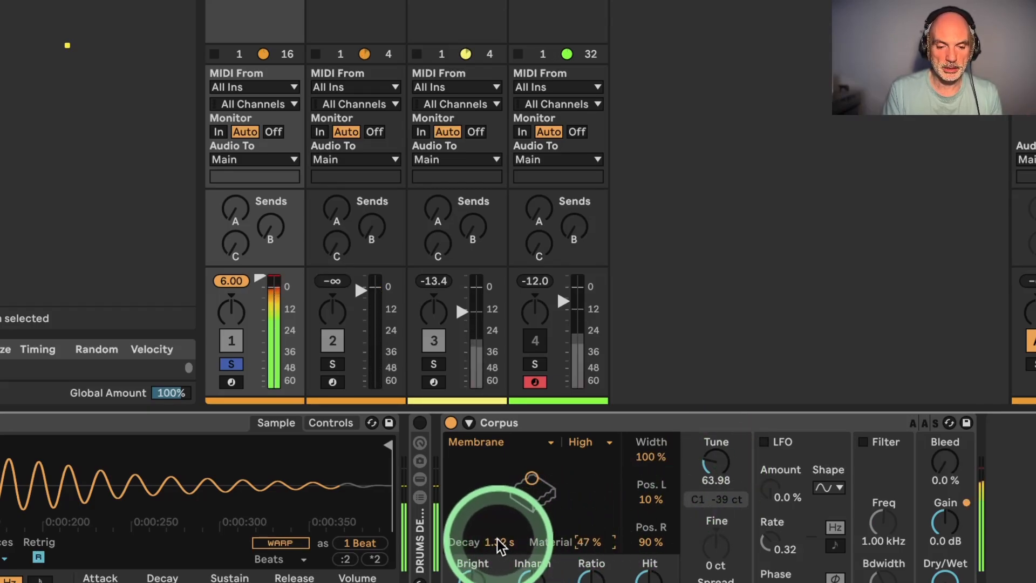
{"action": "left_click_drag", "start_coordinate": [499, 542], "coordinate": [499, 559]}
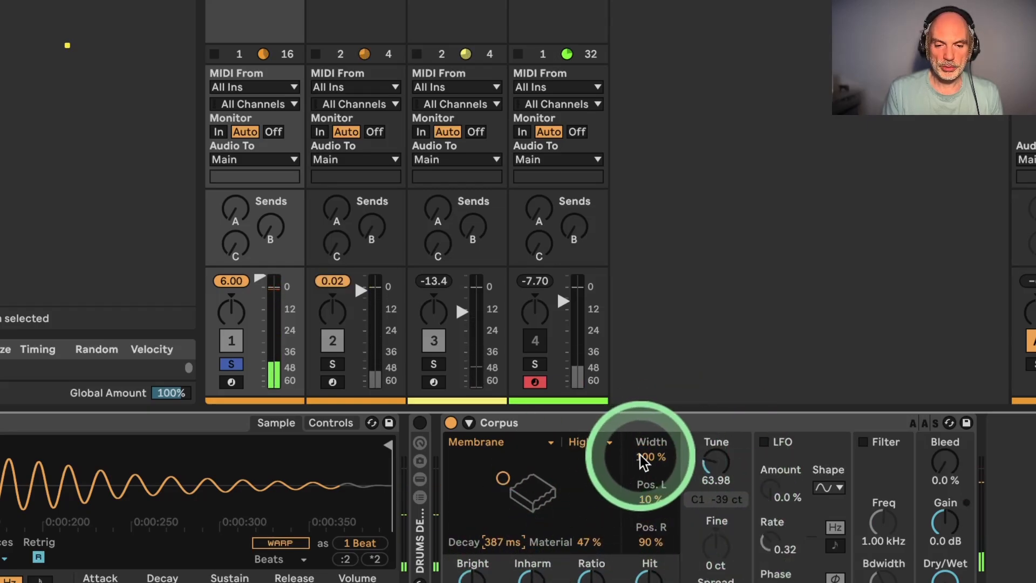
{"action": "left_click_drag", "start_coordinate": [651, 458], "coordinate": [652, 496]}
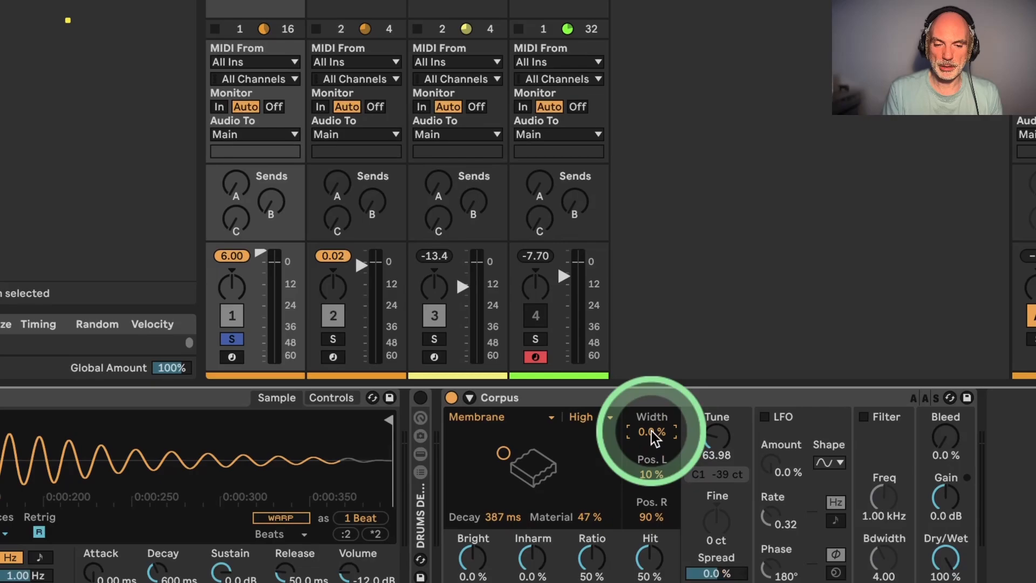
Step: Raise Corpus's Tune to 113.38 during playback and set its Dry/Wet to 41 %, comparing against the fully dry kick
{"action": "key", "text": "space"}
{"action": "left_click_drag", "start_coordinate": [948, 561], "coordinate": [946, 533]}
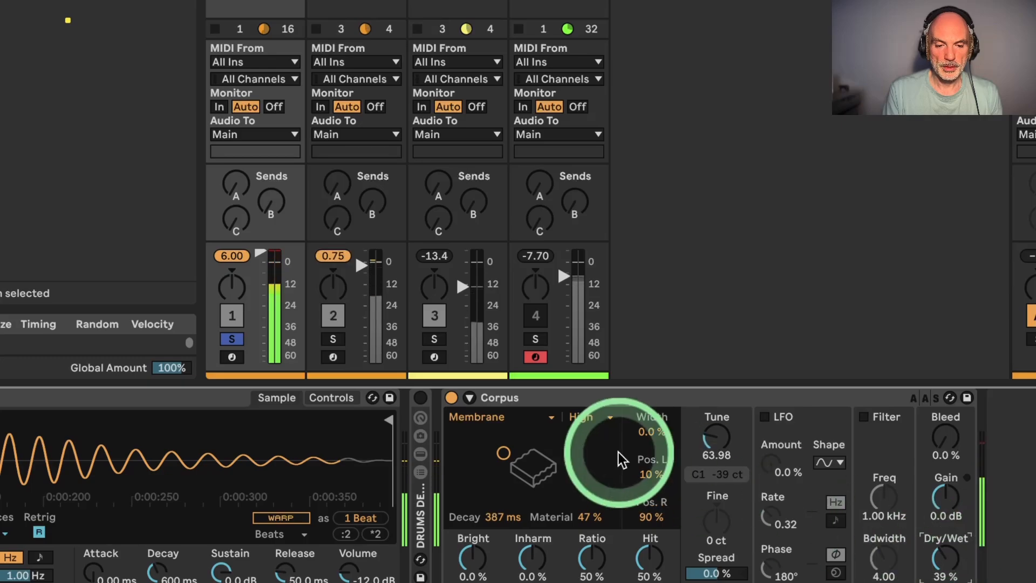
{"action": "left_click_drag", "start_coordinate": [714, 438], "coordinate": [713, 408]}
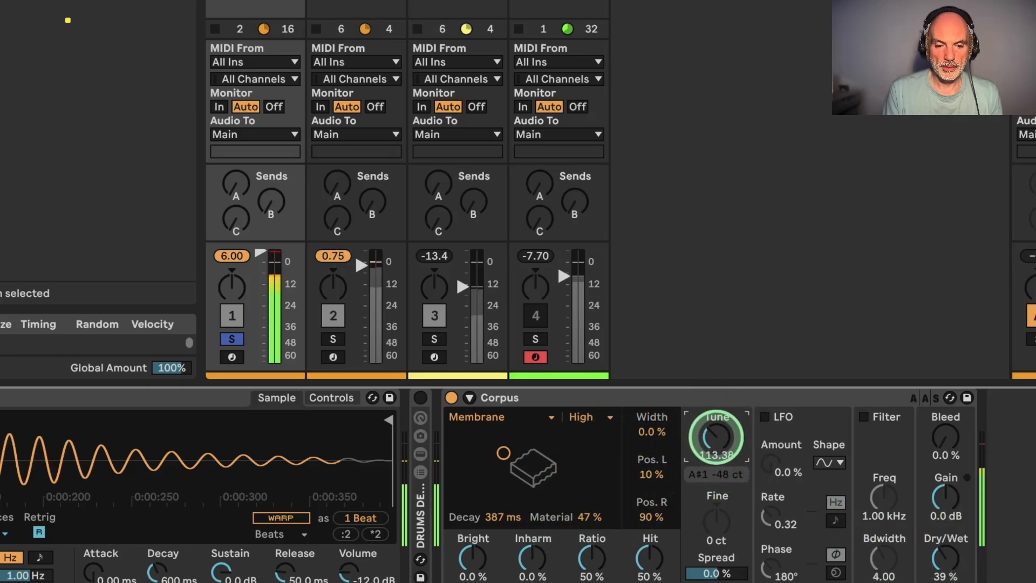
{"action": "left_click", "coordinate": [939, 553]}
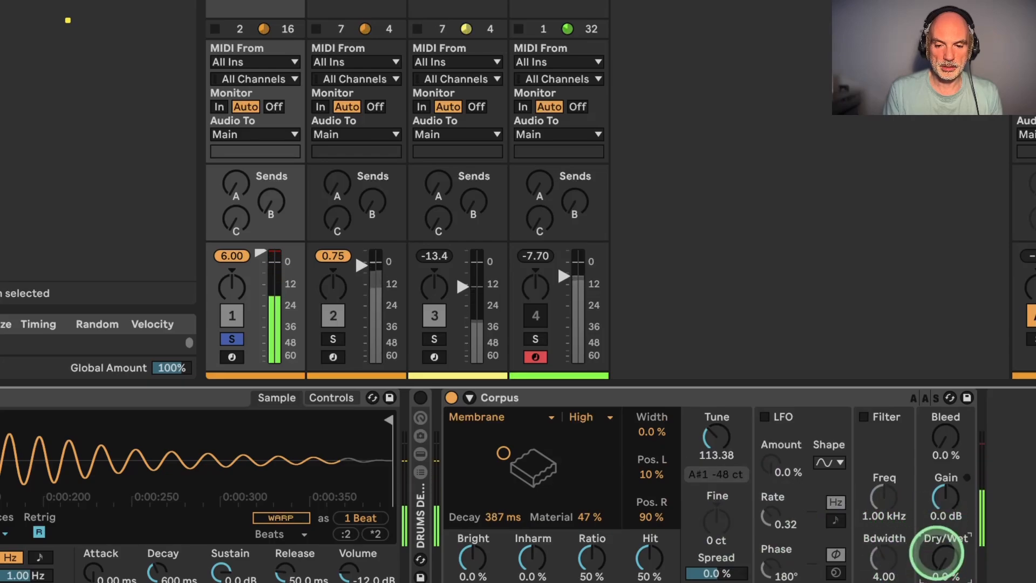
{"action": "left_click_drag", "start_coordinate": [939, 553], "coordinate": [937, 561]}
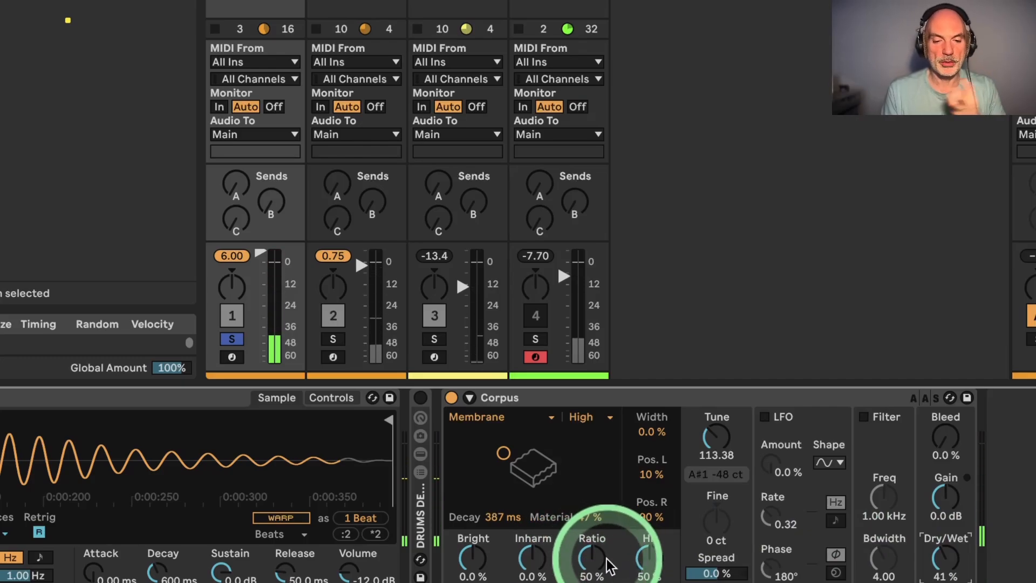
Step: Lower Corpus's Ratio slightly and set its Inharm to 30 %
{"action": "mouse_move", "coordinate": [596, 571]}
{"action": "left_mouse_down"}
{"action": "mouse_move", "coordinate": [597, 541]}
{"action": "mouse_move", "coordinate": [594, 582]}
{"action": "mouse_move", "coordinate": [597, 570]}
{"action": "left_mouse_up"}
{"action": "mouse_move", "coordinate": [531, 561]}
{"action": "left_mouse_down"}
{"action": "mouse_move", "coordinate": [531, 532]}
{"action": "mouse_move", "coordinate": [537, 561]}
{"action": "left_mouse_up"}
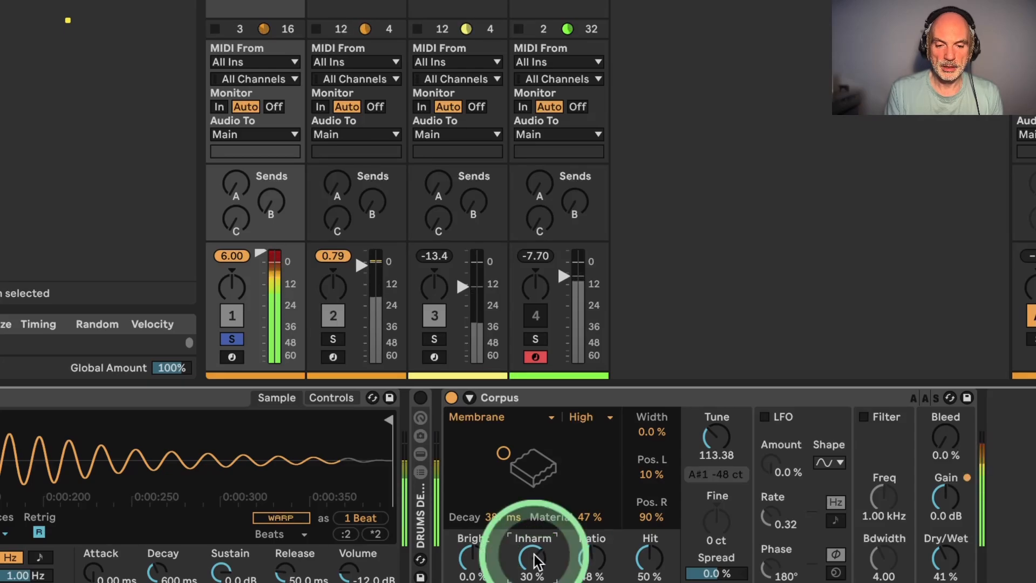
{"action": "left_click", "coordinate": [668, 526]}
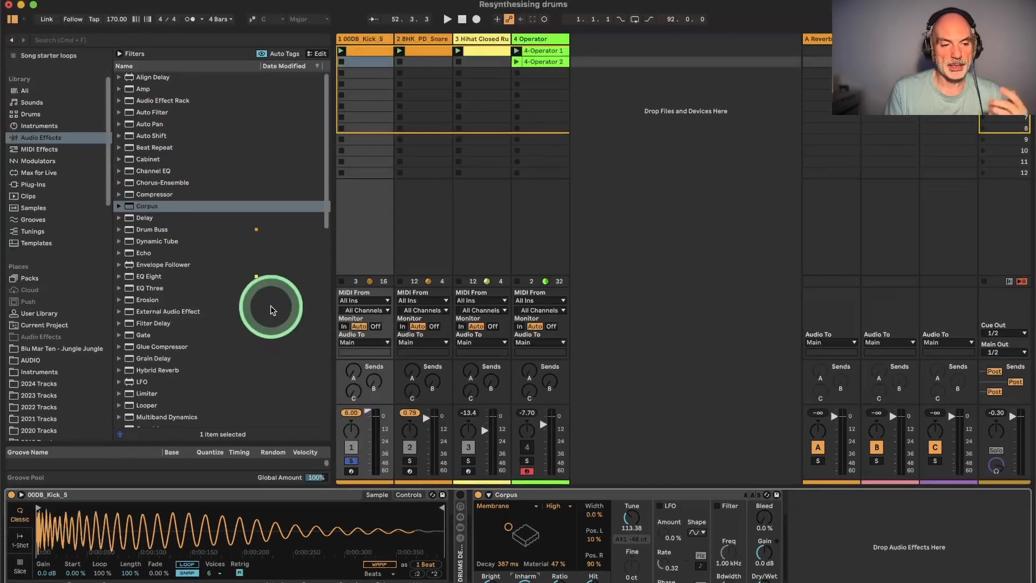
Step: Add a Vocoder from the audio effects after Corpus on the kick track
{"action": "scroll", "coordinate": [226, 237], "scroll_direction": "down", "scroll_amount": 15}
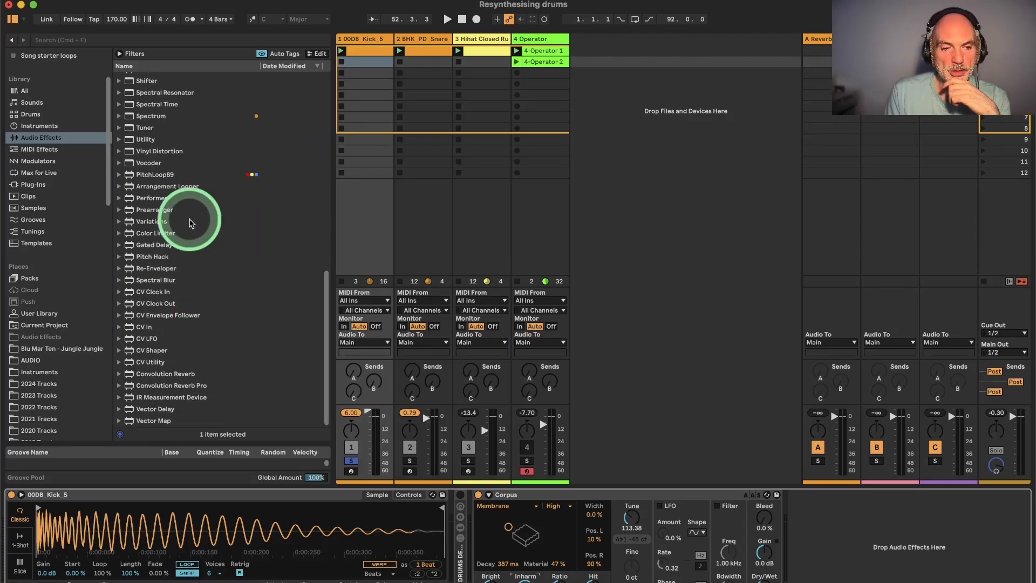
{"action": "left_click", "coordinate": [119, 41]}
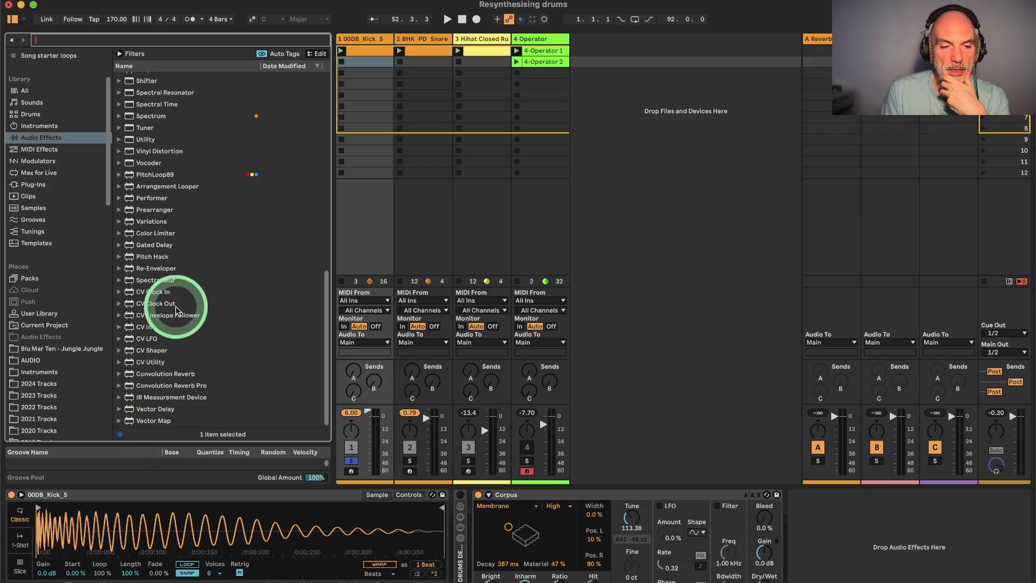
{"action": "left_click", "coordinate": [156, 162]}
{"action": "left_click_drag", "start_coordinate": [820, 526], "coordinate": [821, 532]}
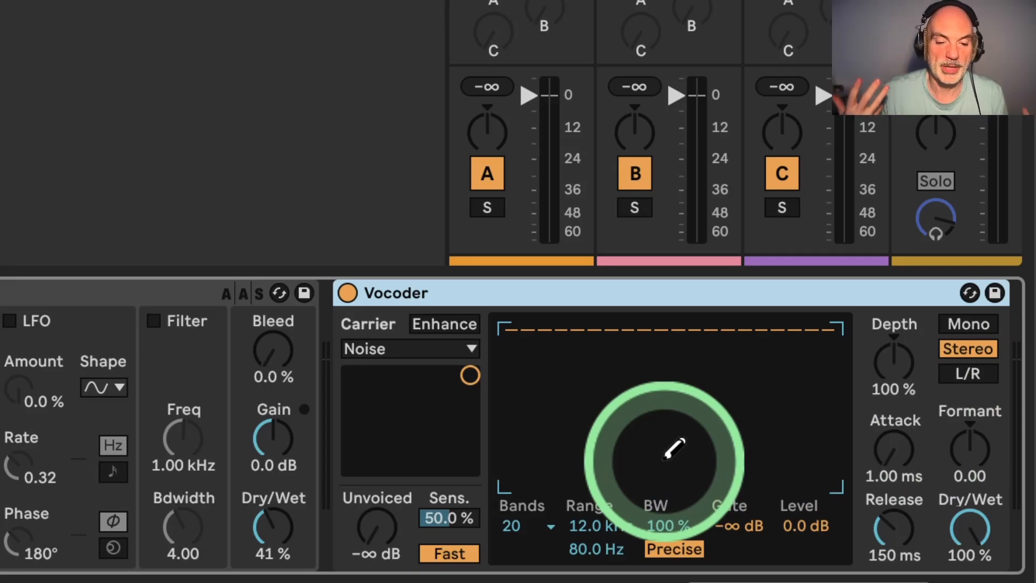
Step: Set the Vocoder to 40 bands and raise its lower range limit to 193 Hz while playing the kick
{"action": "left_click", "coordinate": [530, 522]}
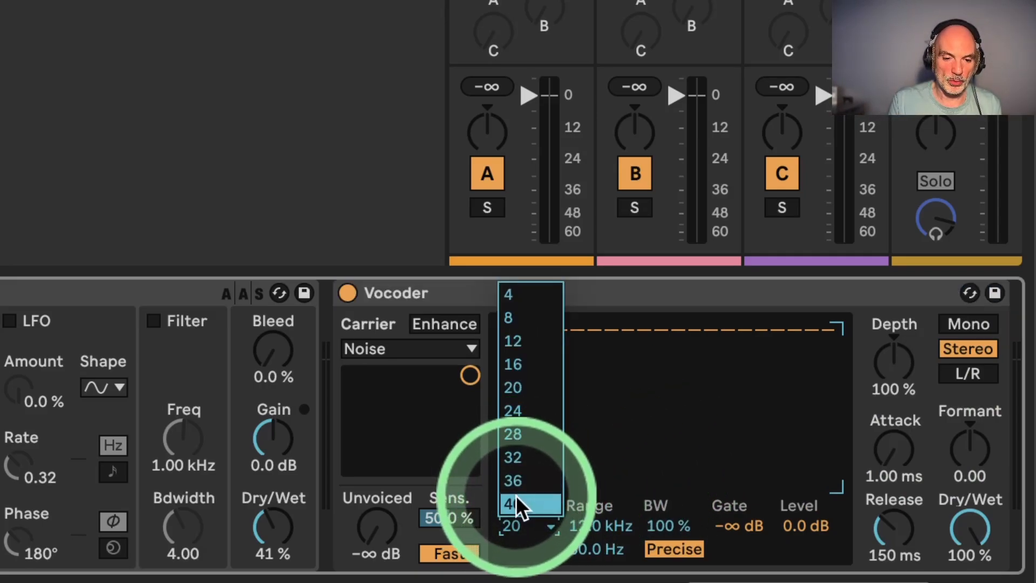
{"action": "left_click", "coordinate": [516, 505]}
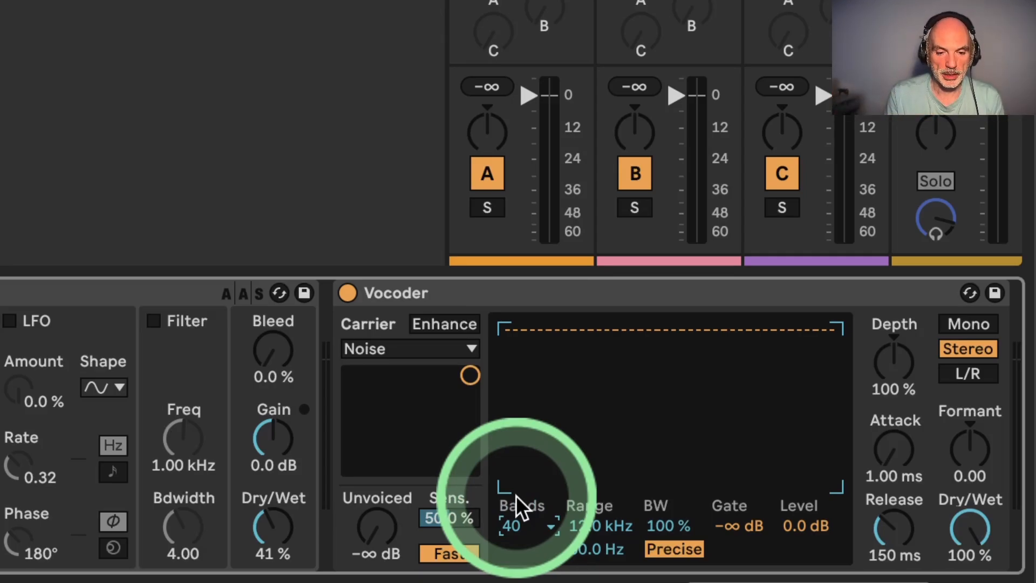
{"action": "key", "text": "space"}
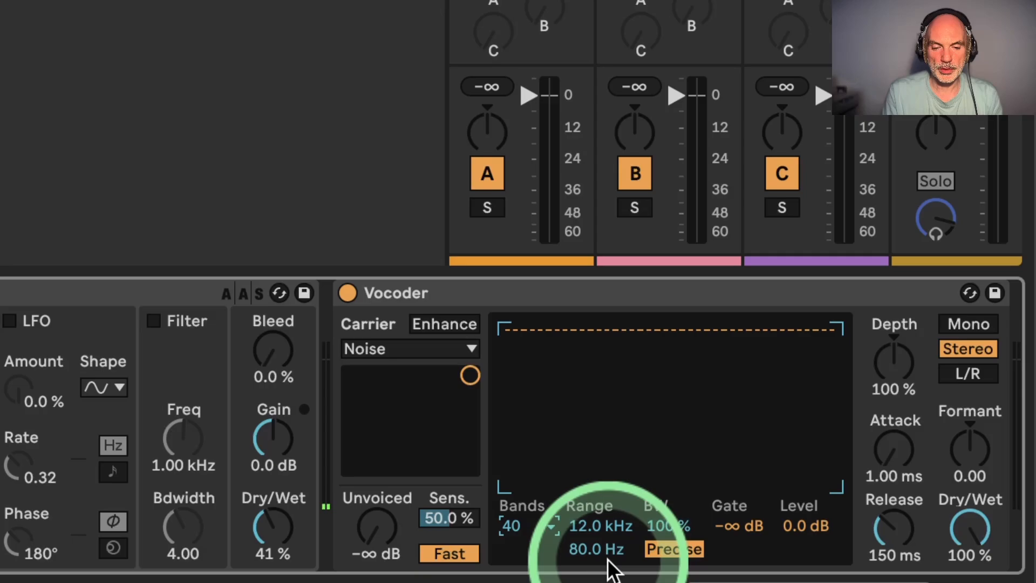
{"action": "mouse_move", "coordinate": [585, 552]}
{"action": "left_mouse_down"}
{"action": "mouse_move", "coordinate": [585, 531]}
{"action": "mouse_move", "coordinate": [581, 550]}
{"action": "left_mouse_up"}
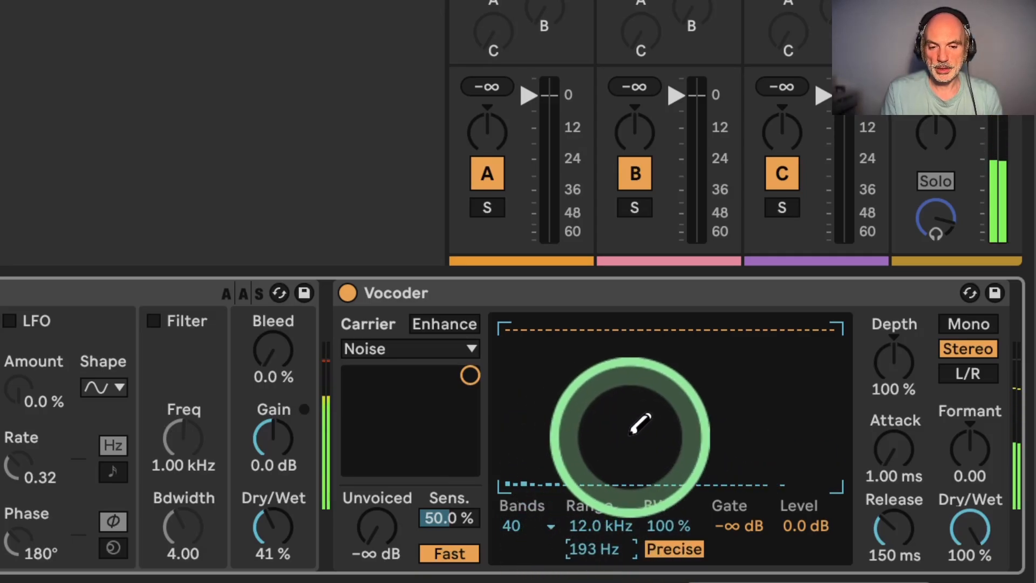
Step: Set the Vocoder's Gate to -27 dB and shorten its Release to 40.5 ms
{"action": "left_click", "coordinate": [744, 526]}
{"action": "mouse_move", "coordinate": [744, 522]}
{"action": "left_mouse_down"}
{"action": "mouse_move", "coordinate": [745, 509]}
{"action": "mouse_move", "coordinate": [747, 526]}
{"action": "left_mouse_up"}
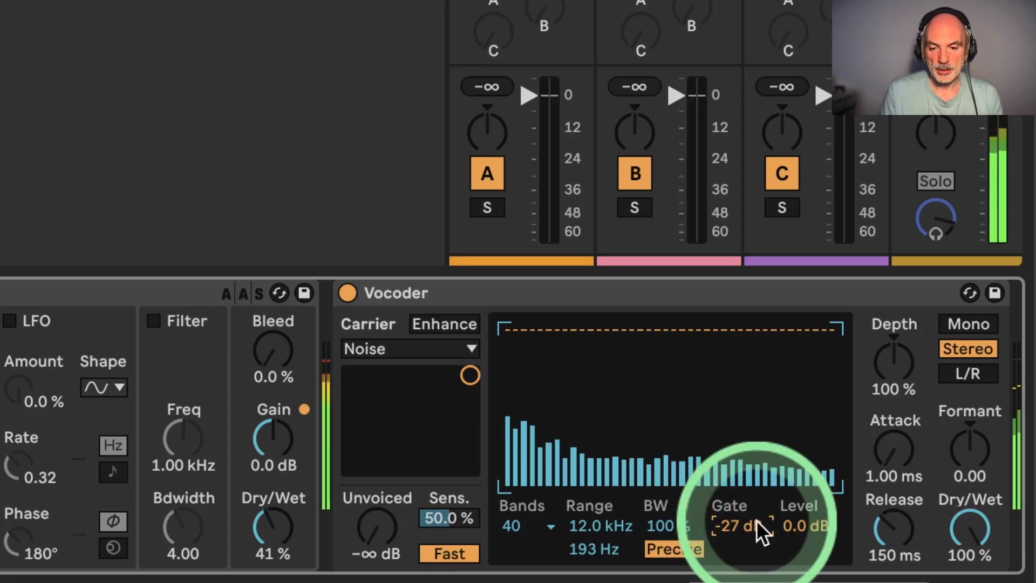
{"action": "mouse_move", "coordinate": [889, 540]}
{"action": "left_mouse_down"}
{"action": "mouse_move", "coordinate": [889, 556]}
{"action": "mouse_move", "coordinate": [885, 531]}
{"action": "left_mouse_up"}
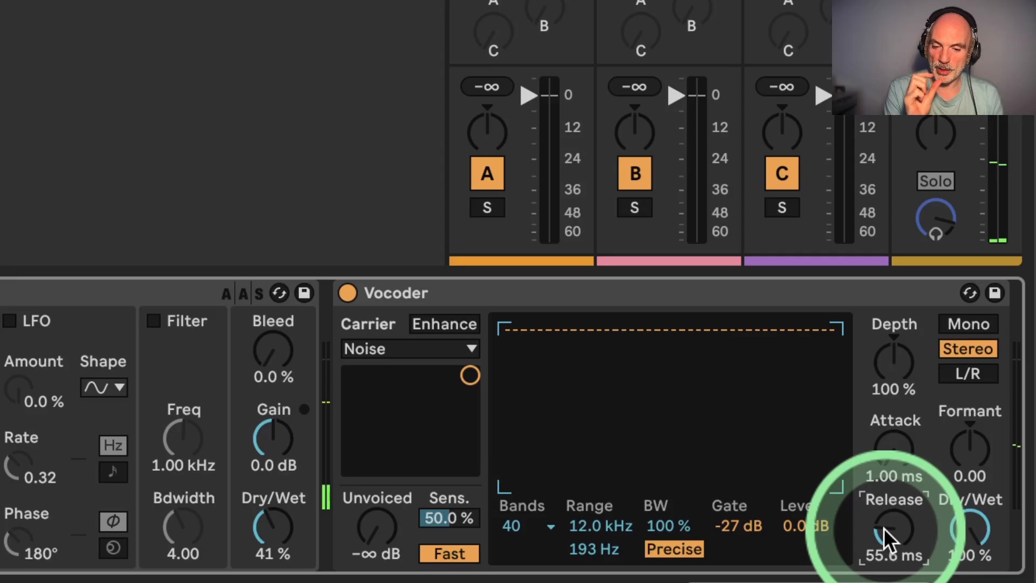
{"action": "mouse_move", "coordinate": [883, 528]}
{"action": "left_mouse_down"}
{"action": "mouse_move", "coordinate": [882, 538]}
{"action": "mouse_move", "coordinate": [883, 528]}
{"action": "left_mouse_up"}
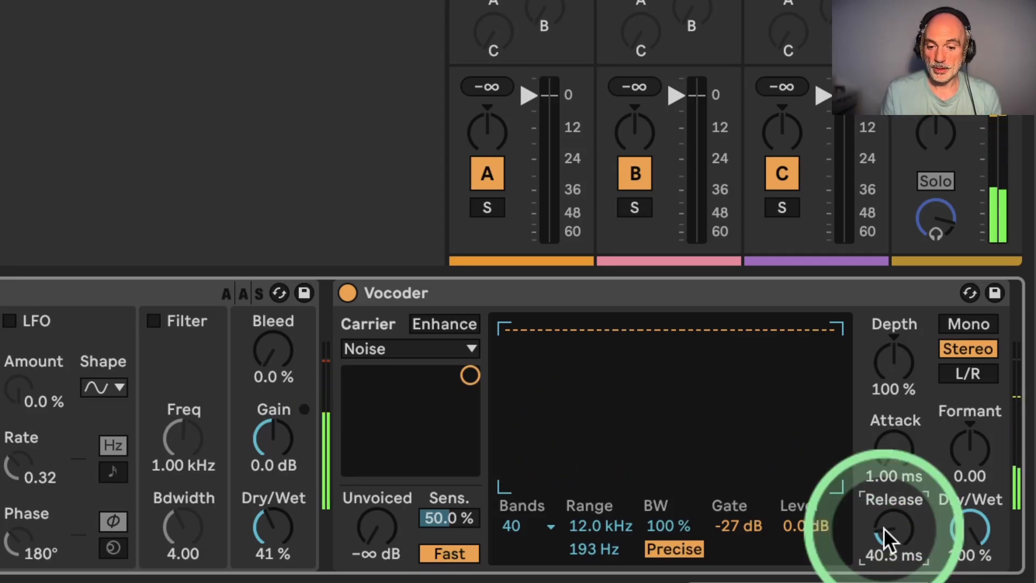
Step: Set the Vocoder's unvoiced sensitivity to 100 %, Unvoiced level to 0.0 dB and upper range limit to 18.0 kHz
{"action": "left_click", "coordinate": [582, 487]}
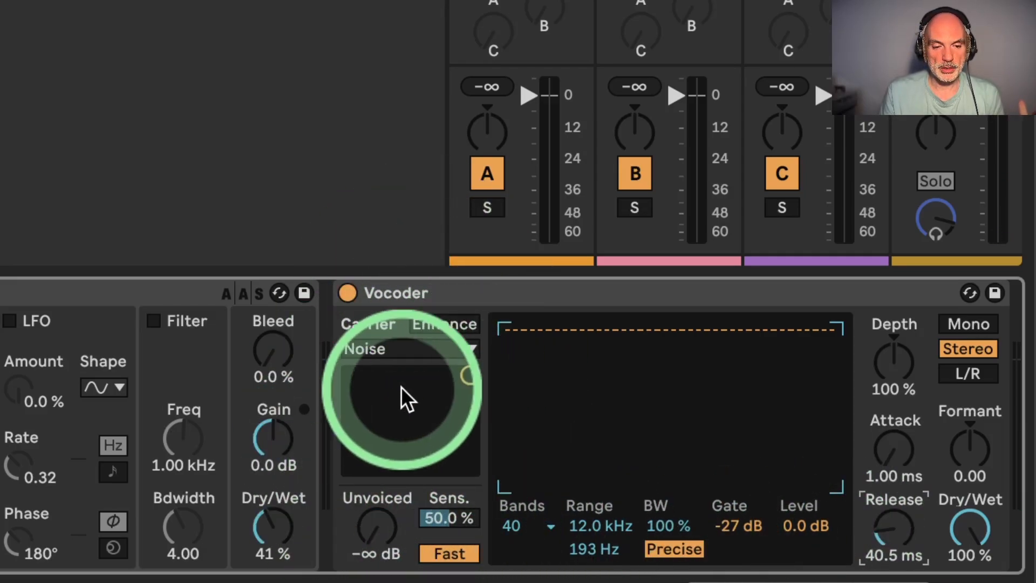
{"action": "left_click_drag", "start_coordinate": [432, 511], "coordinate": [429, 506]}
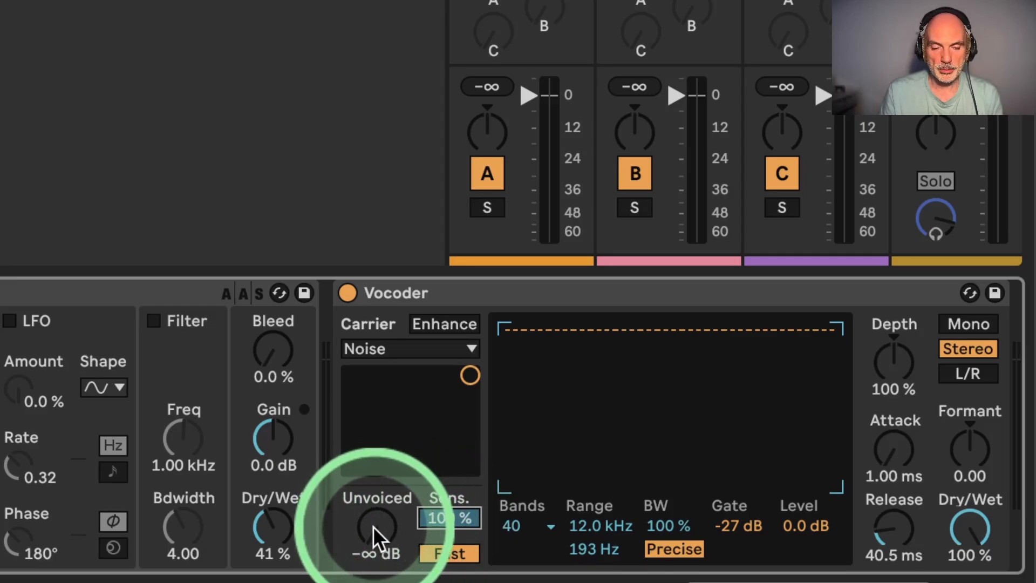
{"action": "left_click_drag", "start_coordinate": [374, 526], "coordinate": [373, 475]}
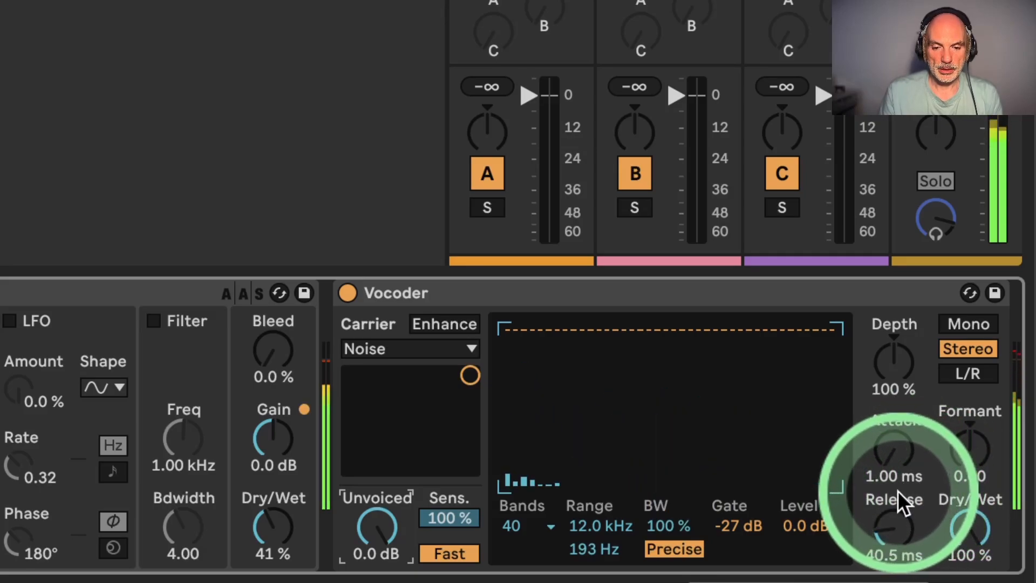
{"action": "left_click_drag", "start_coordinate": [595, 522], "coordinate": [585, 513]}
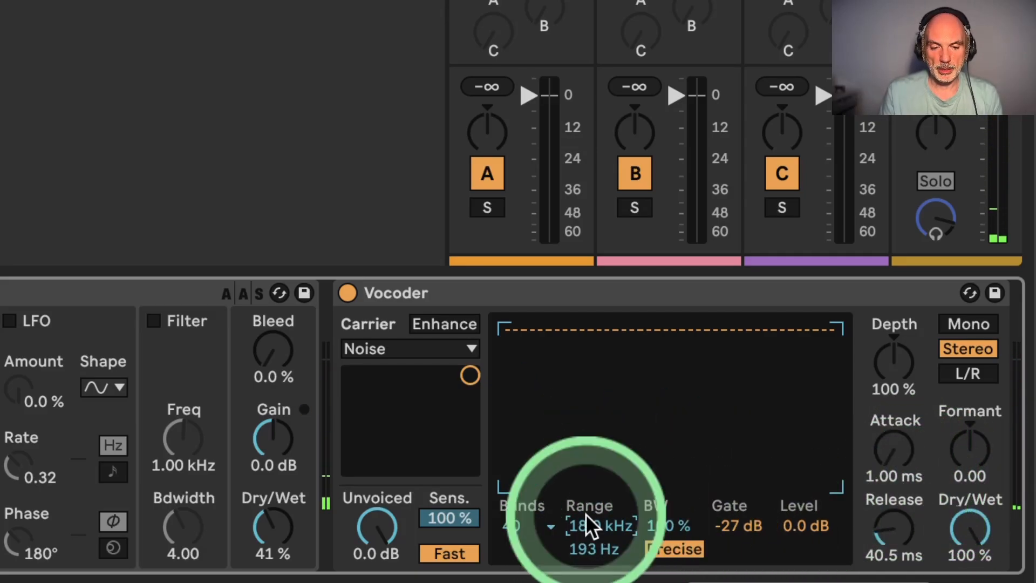
Step: Set the Vocoder's band width (BW) to 200 % and its Dry/Wet to 35 %
{"action": "left_click", "coordinate": [665, 523]}
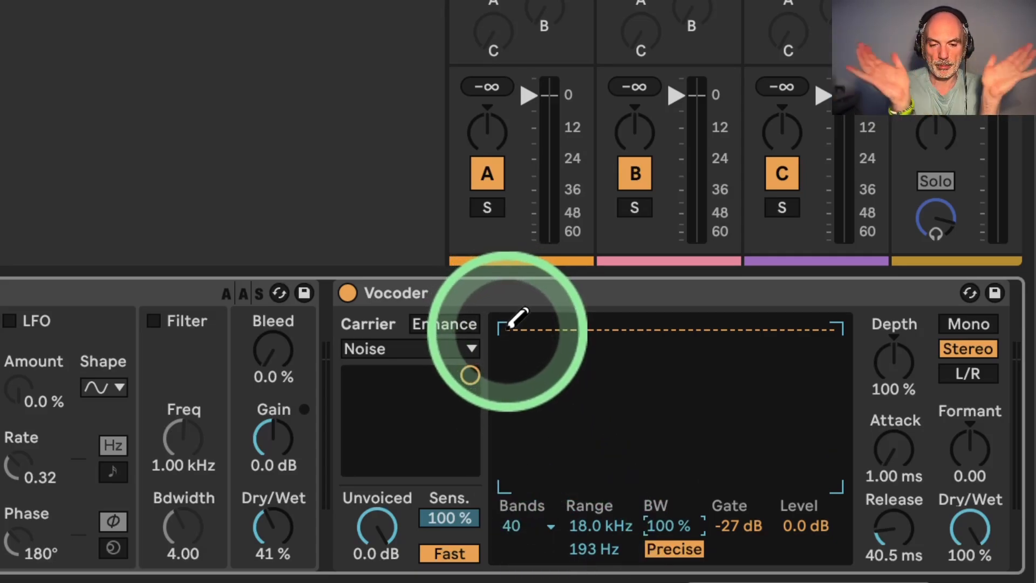
{"action": "left_click_drag", "start_coordinate": [668, 526], "coordinate": [668, 485]}
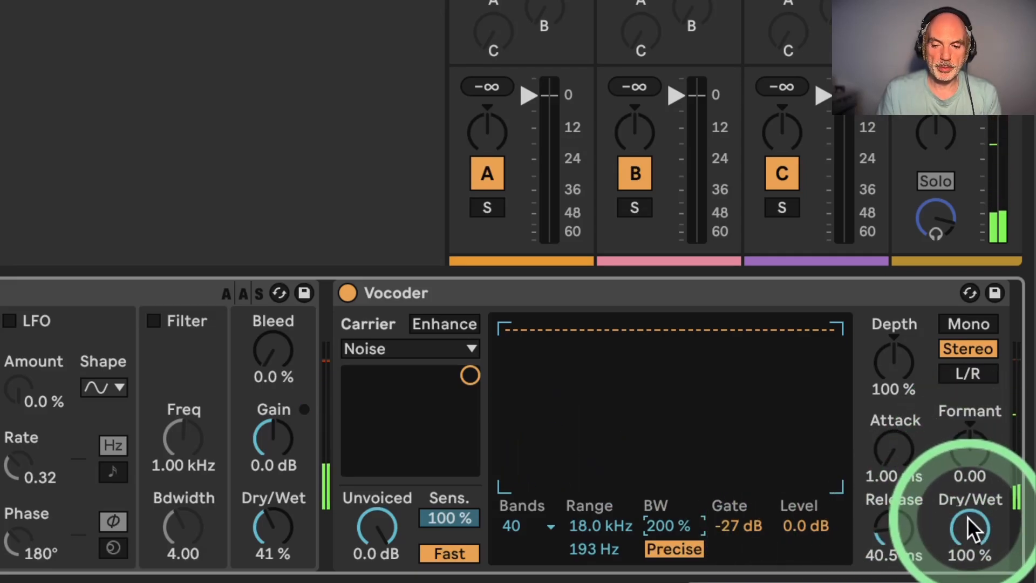
{"action": "left_click_drag", "start_coordinate": [967, 517], "coordinate": [967, 572]}
{"action": "mouse_move", "coordinate": [969, 519]}
{"action": "left_mouse_down"}
{"action": "mouse_move", "coordinate": [978, 556]}
{"action": "mouse_move", "coordinate": [977, 523]}
{"action": "left_mouse_up"}
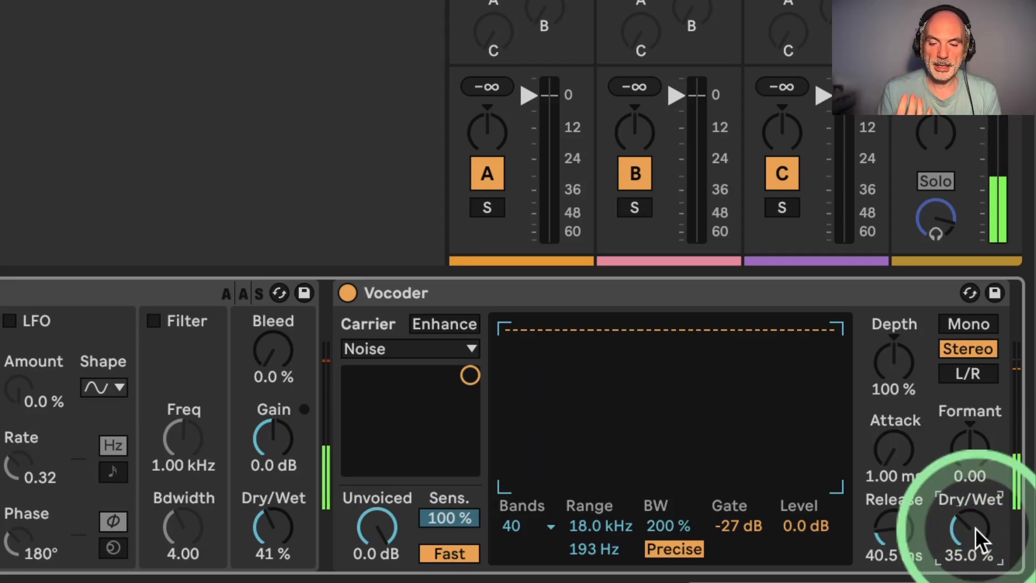
Step: Try longer and shorter Vocoder Release times on the kick, ending at 27.6 ms
{"action": "left_click", "coordinate": [920, 526]}
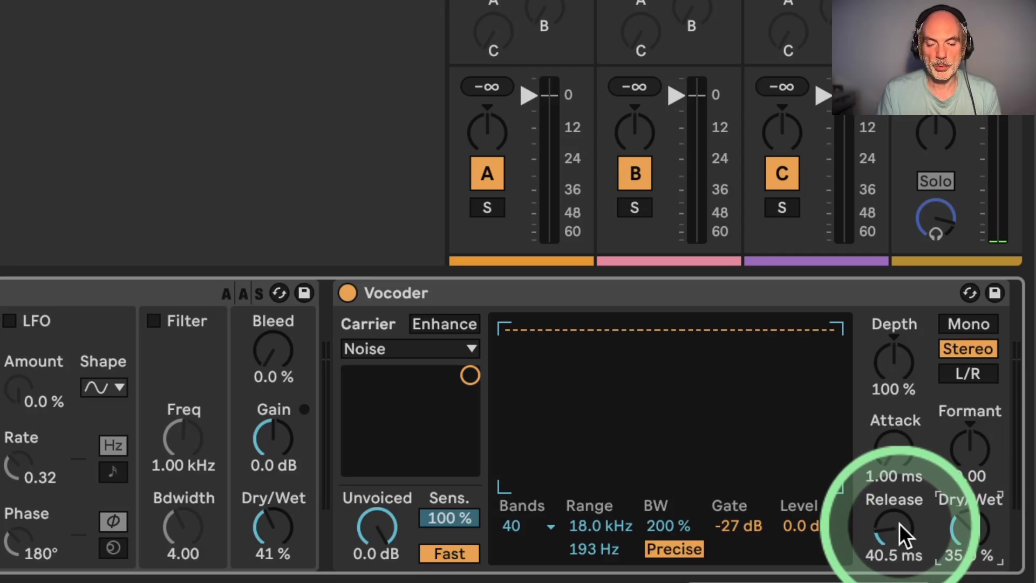
{"action": "mouse_move", "coordinate": [899, 527]}
{"action": "left_mouse_down"}
{"action": "mouse_move", "coordinate": [899, 516]}
{"action": "mouse_move", "coordinate": [907, 537]}
{"action": "mouse_move", "coordinate": [900, 516]}
{"action": "left_mouse_up"}
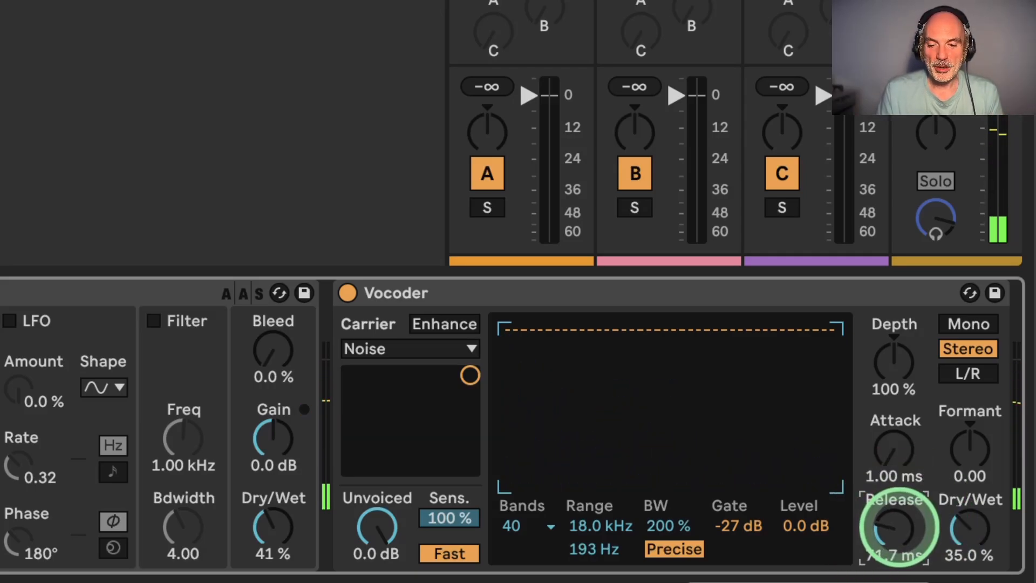
{"action": "left_click_drag", "start_coordinate": [900, 525], "coordinate": [908, 523]}
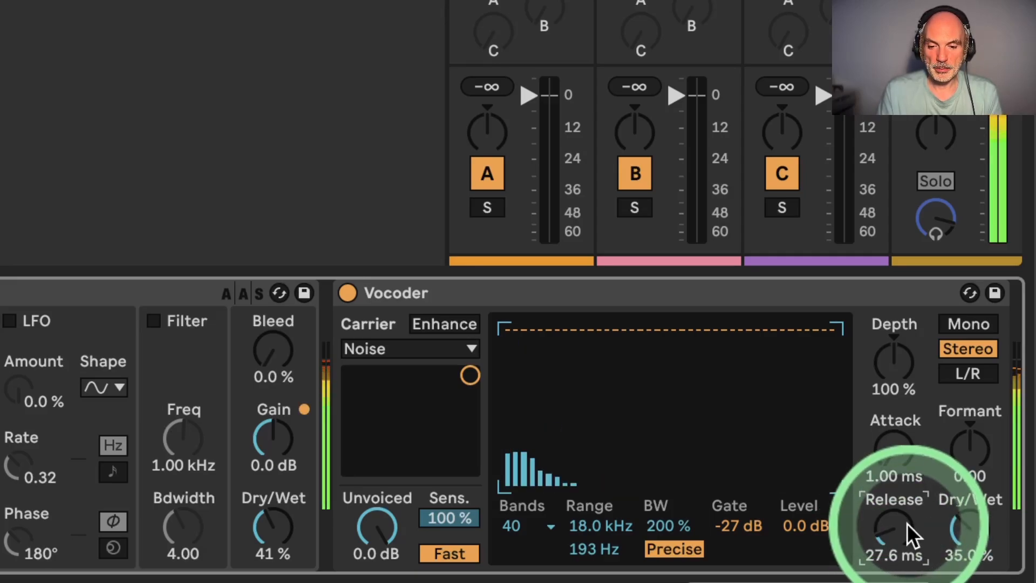
Step: Raise the Vocoder's Formant to about 4 and fine-tune its Dry/Wet balance
{"action": "left_click", "coordinate": [941, 489]}
{"action": "left_click", "coordinate": [963, 448]}
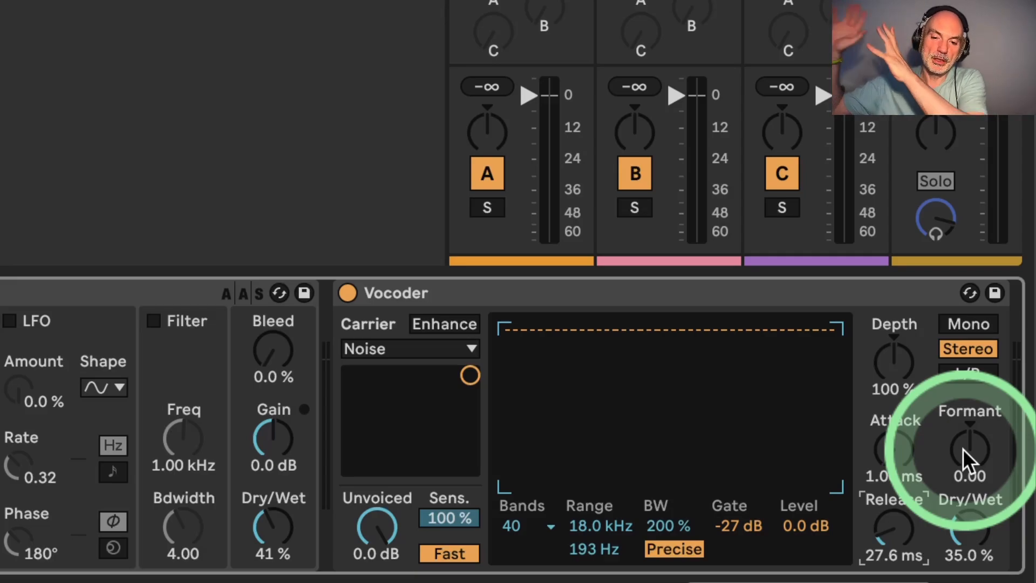
{"action": "mouse_move", "coordinate": [963, 449]}
{"action": "left_mouse_down"}
{"action": "mouse_move", "coordinate": [963, 407]}
{"action": "mouse_move", "coordinate": [963, 448]}
{"action": "left_mouse_up"}
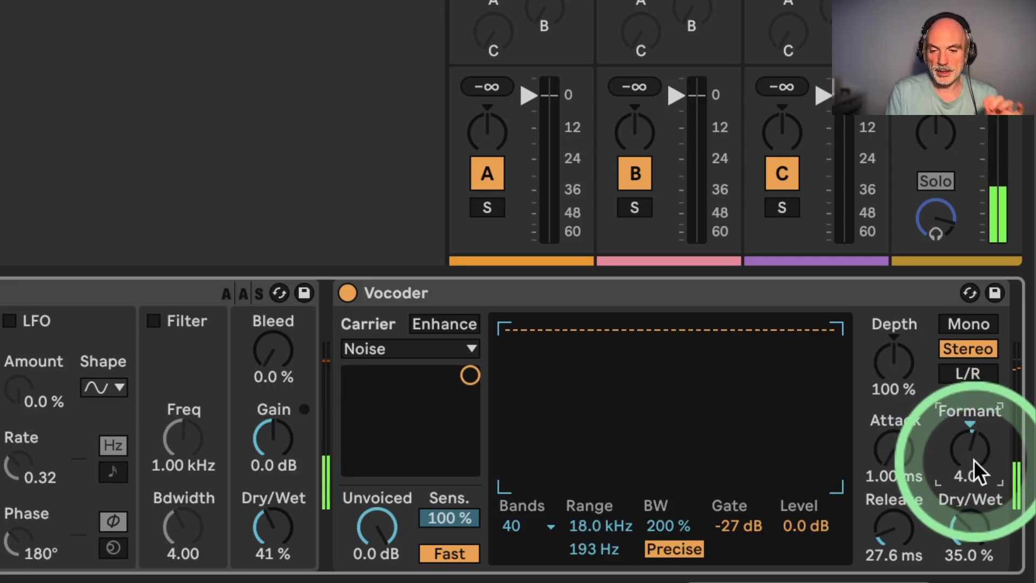
{"action": "mouse_move", "coordinate": [966, 523]}
{"action": "left_mouse_down"}
{"action": "mouse_move", "coordinate": [966, 542]}
{"action": "mouse_move", "coordinate": [964, 524]}
{"action": "left_mouse_up"}
{"action": "left_click_drag", "start_coordinate": [966, 526], "coordinate": [968, 527]}
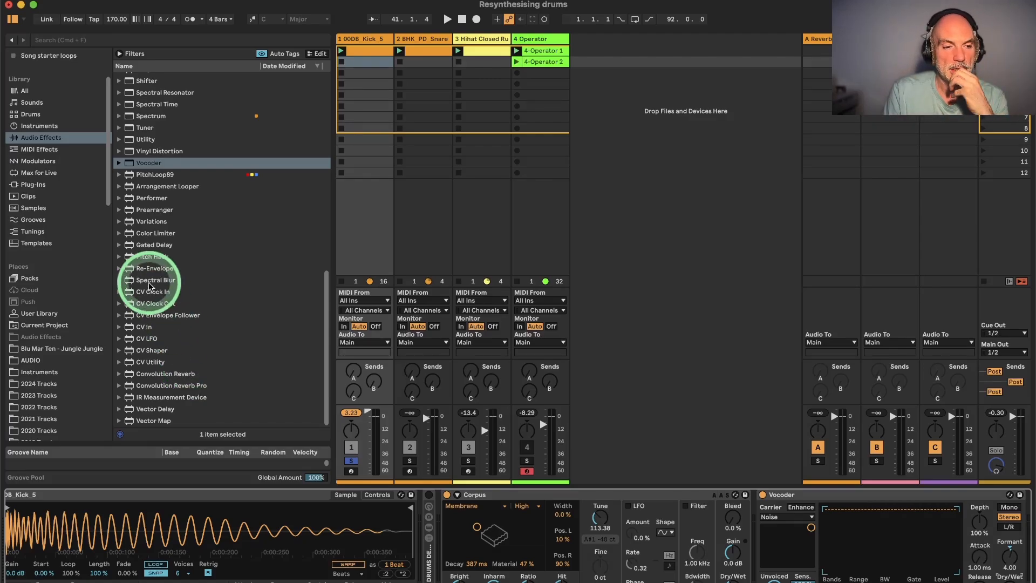
Step: Find the Kilohearts kHs Transient Shaper plug-in and add it after the Vocoder on the kick track
{"action": "left_click", "coordinate": [29, 185]}
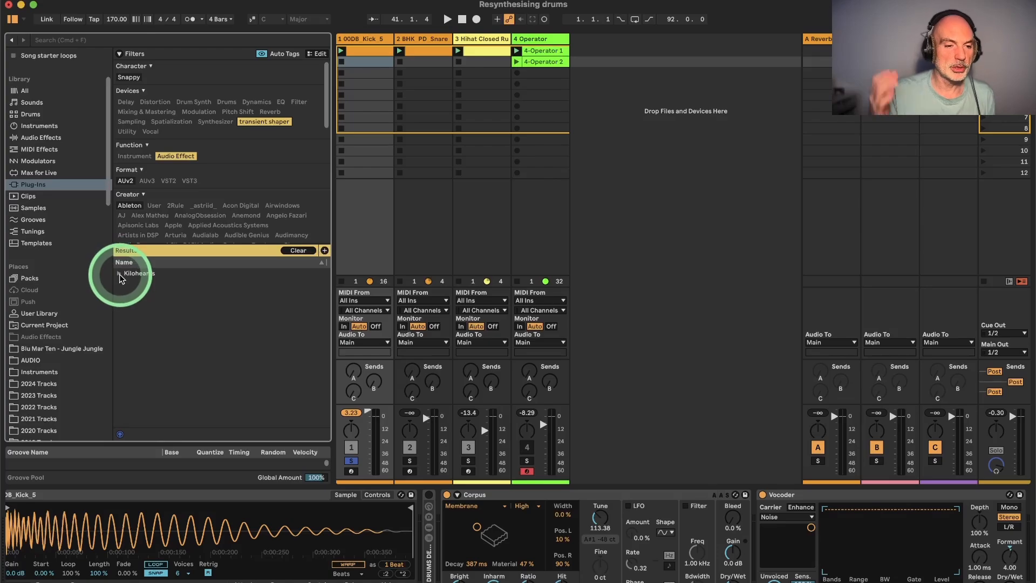
{"action": "left_click", "coordinate": [119, 274]}
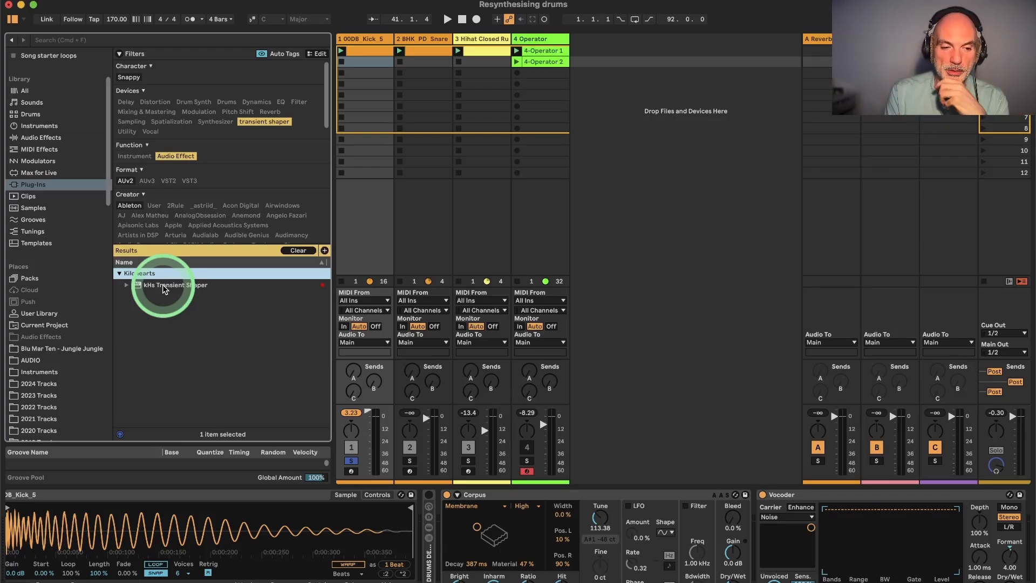
{"action": "left_click_drag", "start_coordinate": [163, 290], "coordinate": [180, 300]}
{"action": "left_click_drag", "start_coordinate": [531, 422], "coordinate": [992, 544]}
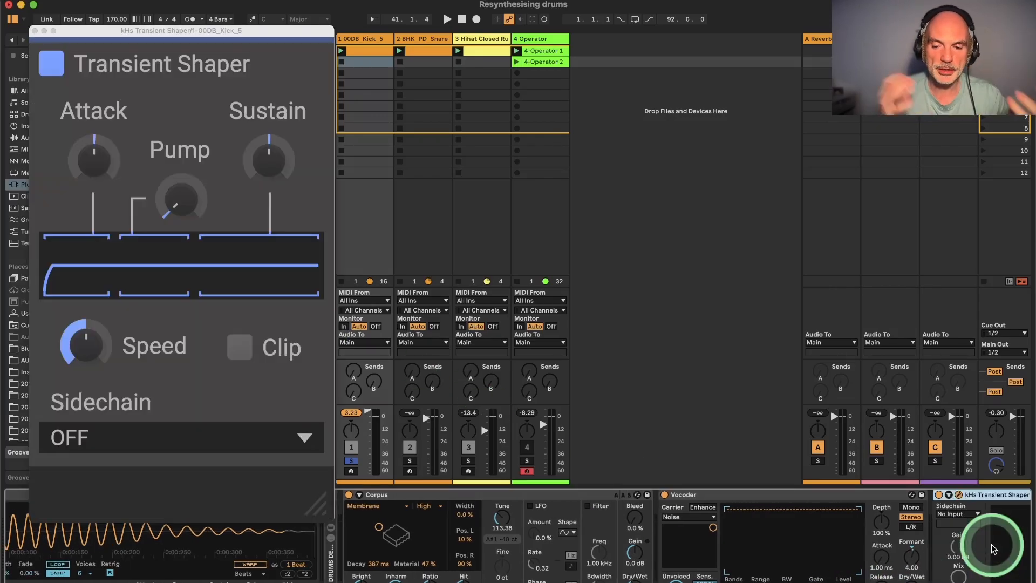
Step: Try the Transient Shaper's Attack, Sustain and Pump controls and return each to its default
{"action": "mouse_move", "coordinate": [92, 160]}
{"action": "left_mouse_down"}
{"action": "mouse_move", "coordinate": [93, 135]}
{"action": "mouse_move", "coordinate": [93, 173]}
{"action": "left_mouse_up"}
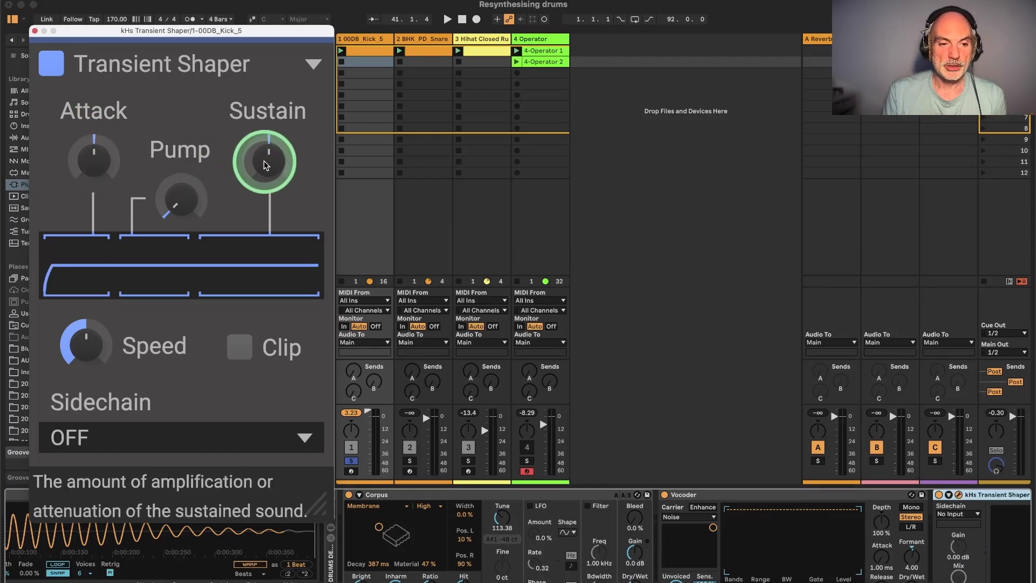
{"action": "left_click_drag", "start_coordinate": [266, 162], "coordinate": [264, 164]}
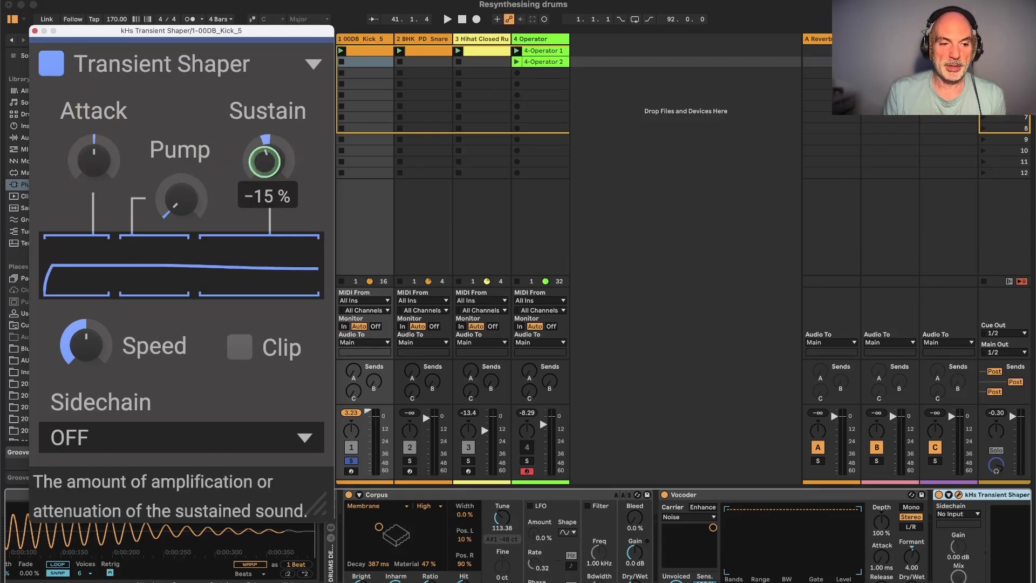
{"action": "double_click", "coordinate": [264, 164]}
{"action": "left_click_drag", "start_coordinate": [183, 209], "coordinate": [176, 244]}
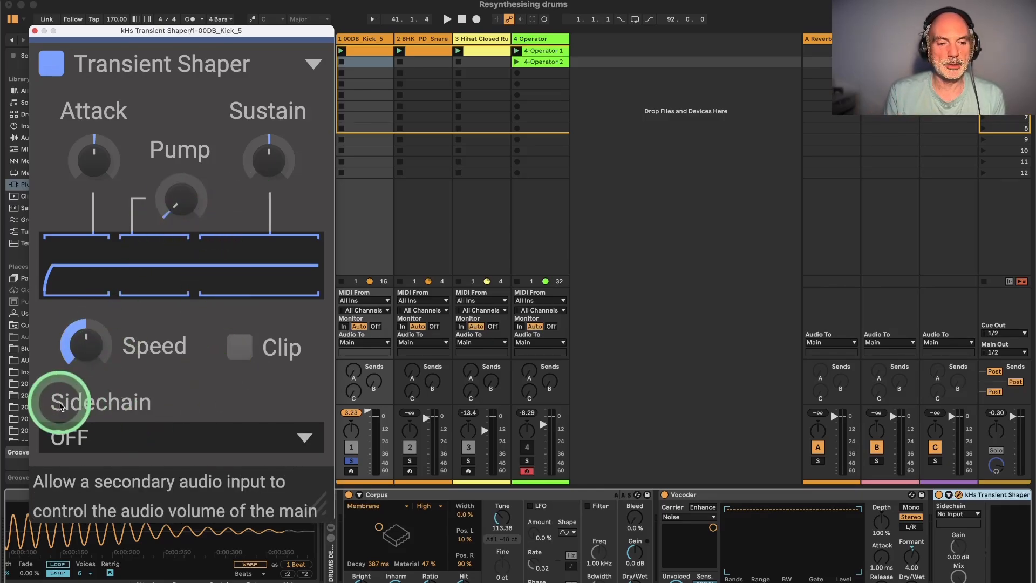
Step: Enable Clip in the Transient Shaper and raise its Attack to about halfway while the kick plays
{"action": "mouse_move", "coordinate": [89, 362]}
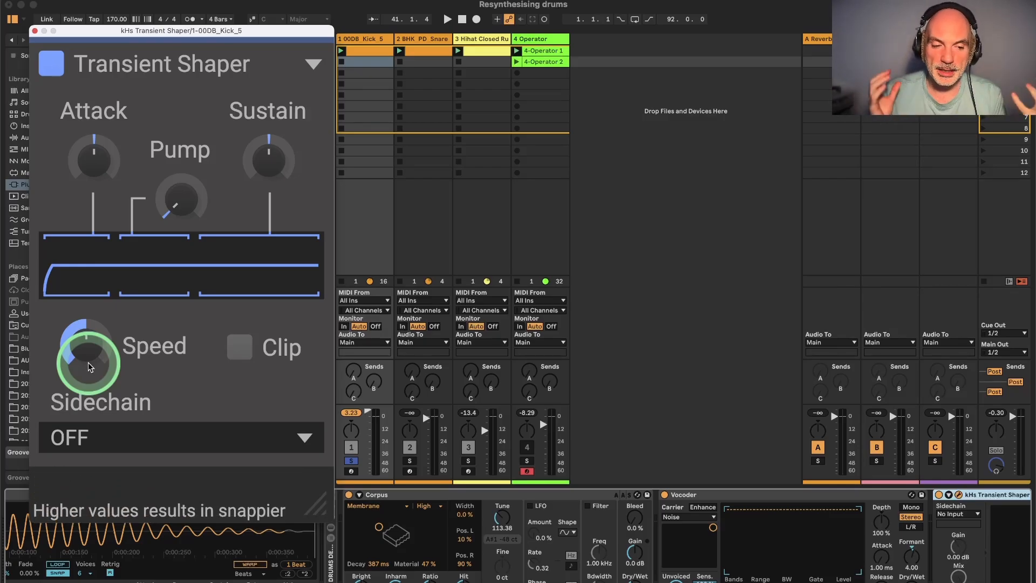
{"action": "left_click", "coordinate": [237, 358]}
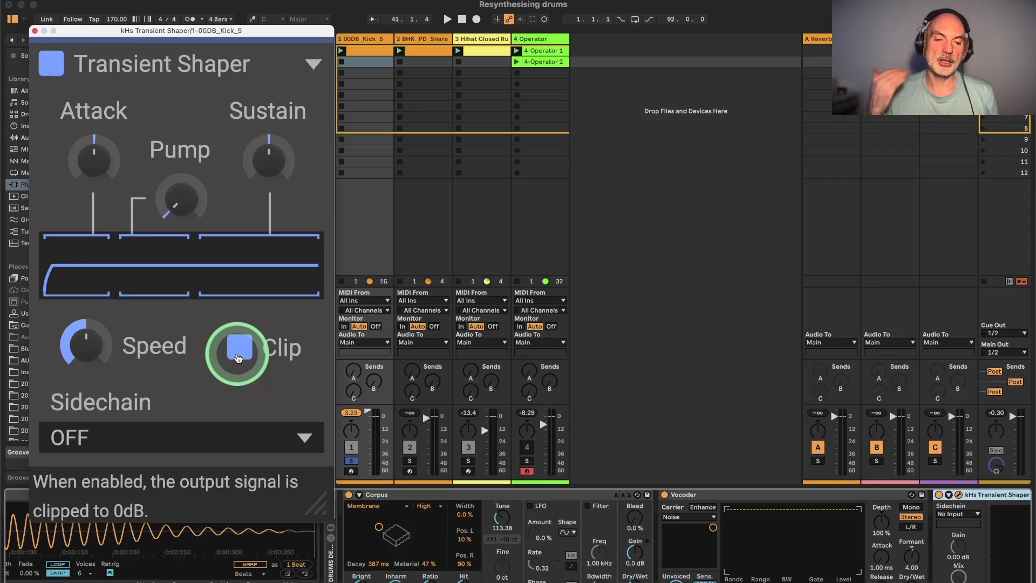
{"action": "left_click", "coordinate": [369, 416]}
{"action": "left_click", "coordinate": [349, 40]}
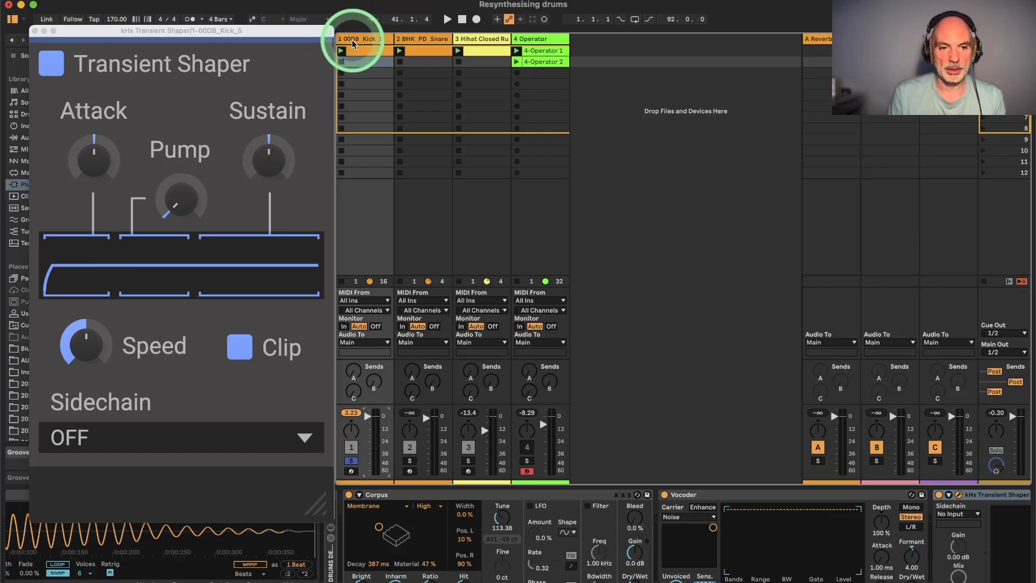
{"action": "key", "text": "space"}
{"action": "scroll", "coordinate": [865, 552], "scroll_direction": "right", "scroll_amount": 3}
{"action": "scroll", "coordinate": [865, 553], "scroll_direction": "right", "scroll_amount": 1}
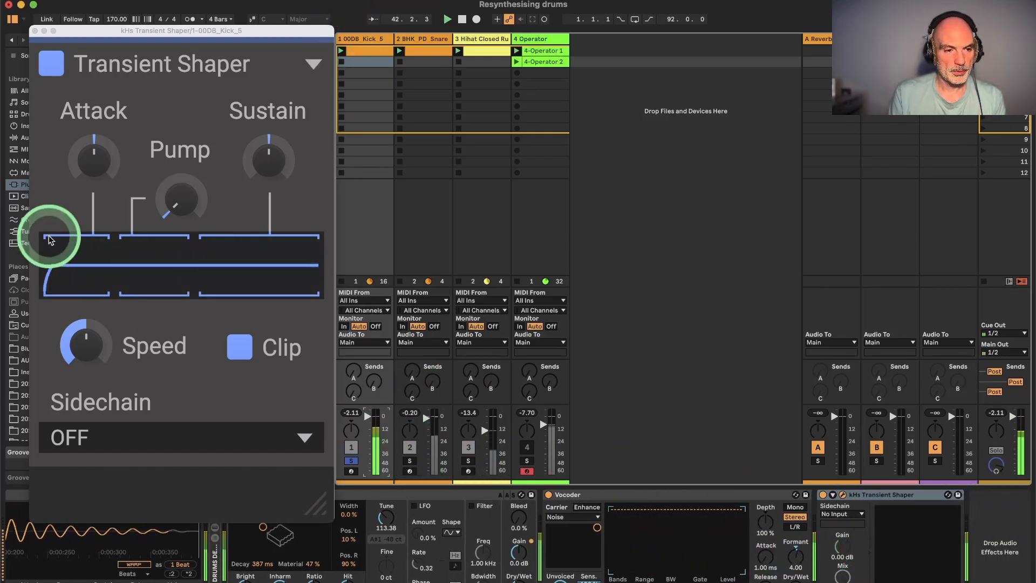
{"action": "left_click_drag", "start_coordinate": [94, 168], "coordinate": [94, 101]}
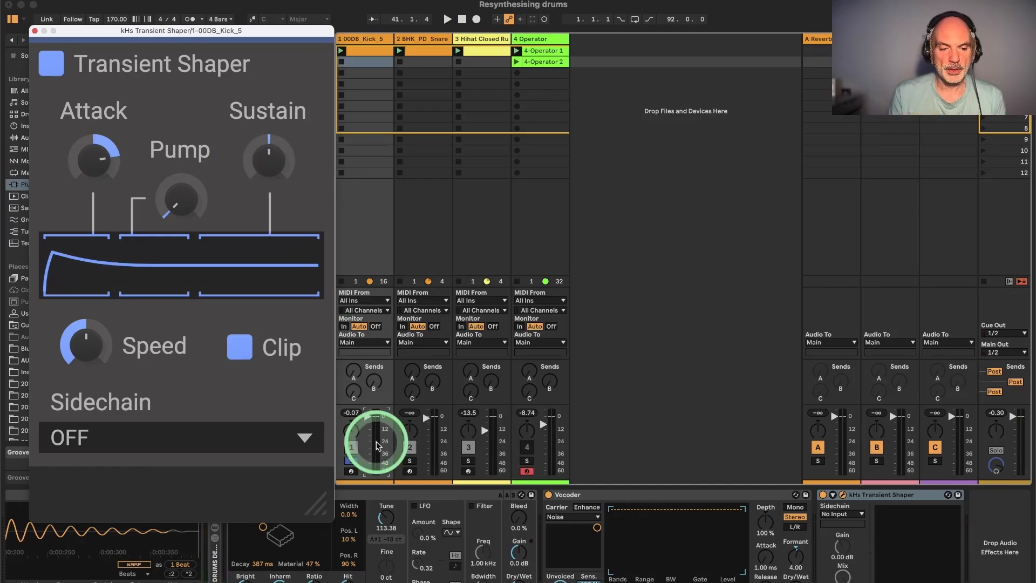
Step: Try longer Corpus Decay times while auditioning the kick, ending at 614 ms
{"action": "left_click_drag", "start_coordinate": [275, 569], "coordinate": [274, 553]}
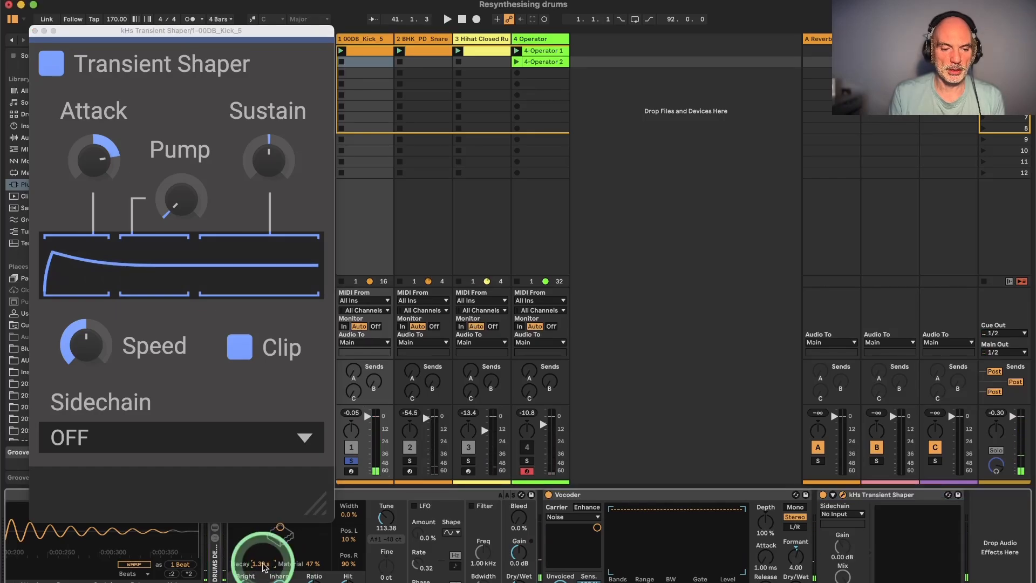
{"action": "key", "text": "space"}
{"action": "left_click_drag", "start_coordinate": [264, 563], "coordinate": [263, 573]}
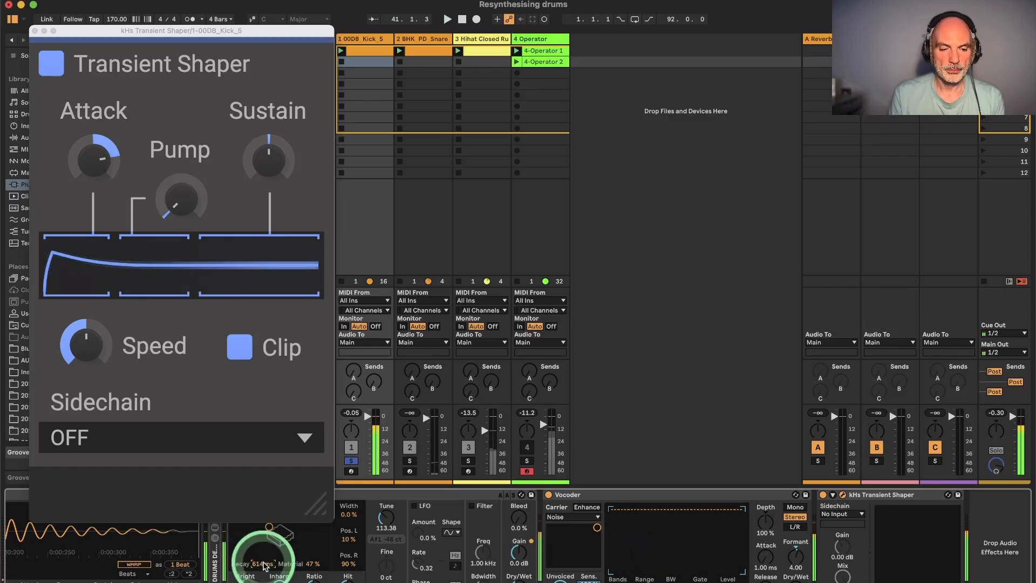
Step: Lower the Transient Shaper's Sustain slightly and close its plug-in window
{"action": "left_click", "coordinate": [278, 175]}
{"action": "left_click_drag", "start_coordinate": [274, 162], "coordinate": [270, 141]}
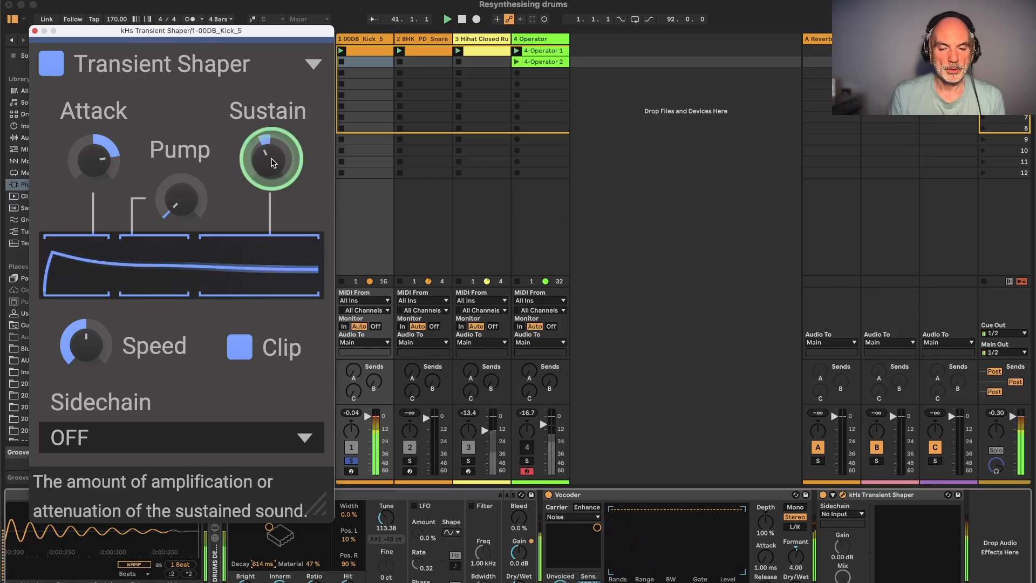
{"action": "left_click", "coordinate": [36, 31]}
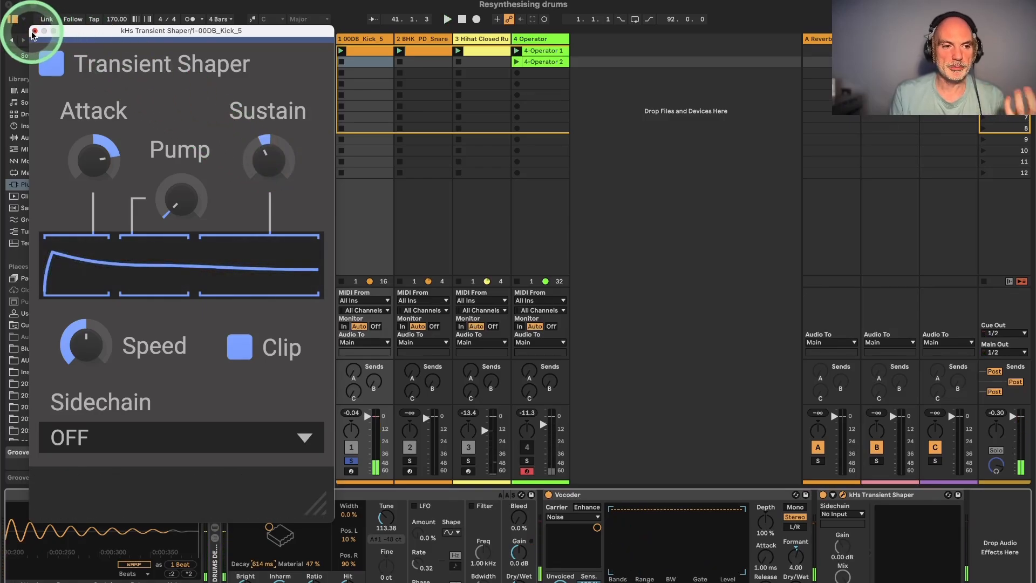
{"action": "left_click", "coordinate": [35, 31]}
Step: Add an EQ Eight from the audio effects at the end of the kick's device chain
{"action": "left_click", "coordinate": [42, 137]}
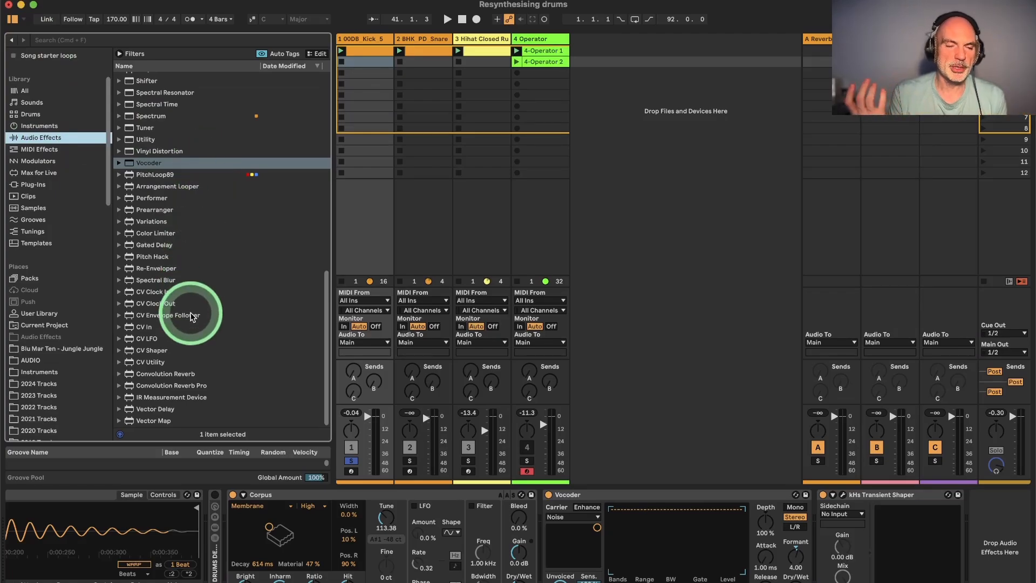
{"action": "scroll", "coordinate": [191, 316], "scroll_direction": "up", "scroll_amount": 15}
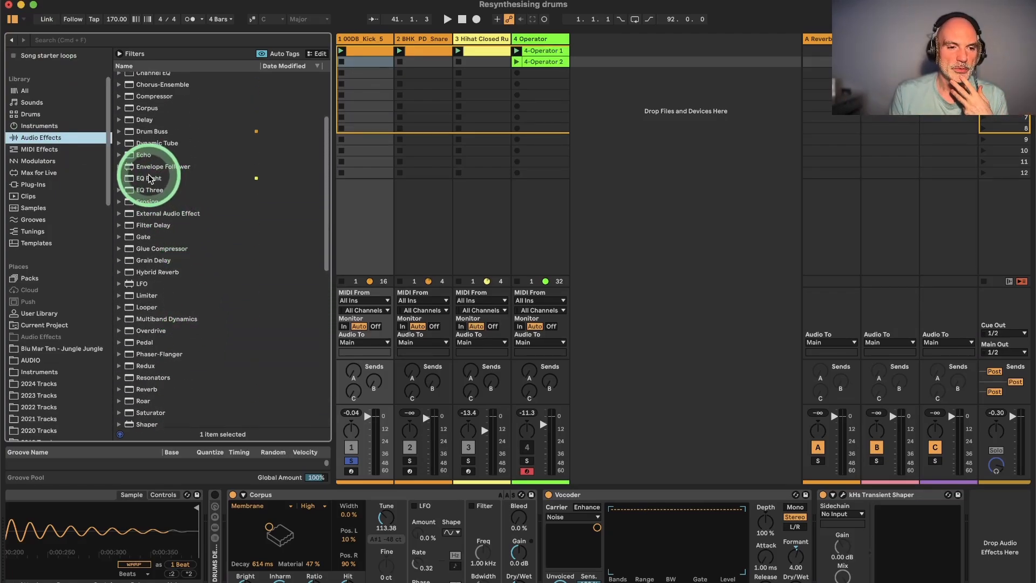
{"action": "left_click", "coordinate": [149, 179]}
{"action": "left_click_drag", "start_coordinate": [942, 457], "coordinate": [1003, 546]}
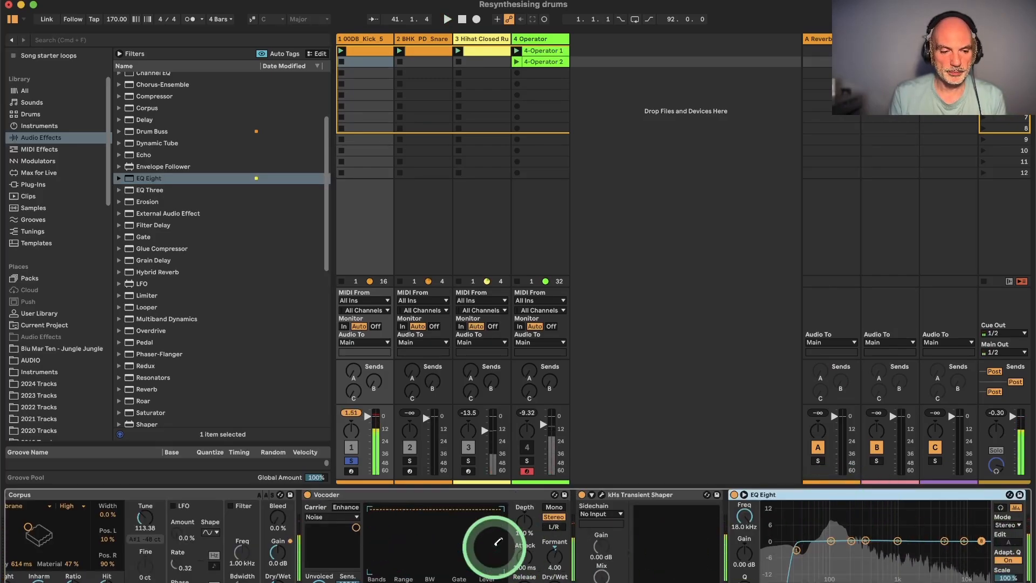
Step: Set the Corpus Tune to 61.23 and its Decay to 350 ms while auditioning the kick
{"action": "scroll", "coordinate": [496, 544], "scroll_direction": "left", "scroll_amount": 4}
{"action": "left_click_drag", "start_coordinate": [257, 518], "coordinate": [256, 520]}
{"action": "key", "text": "space"}
{"action": "key", "text": "space"}
{"action": "key", "text": "space"}
{"action": "left_click_drag", "start_coordinate": [139, 564], "coordinate": [139, 565]}
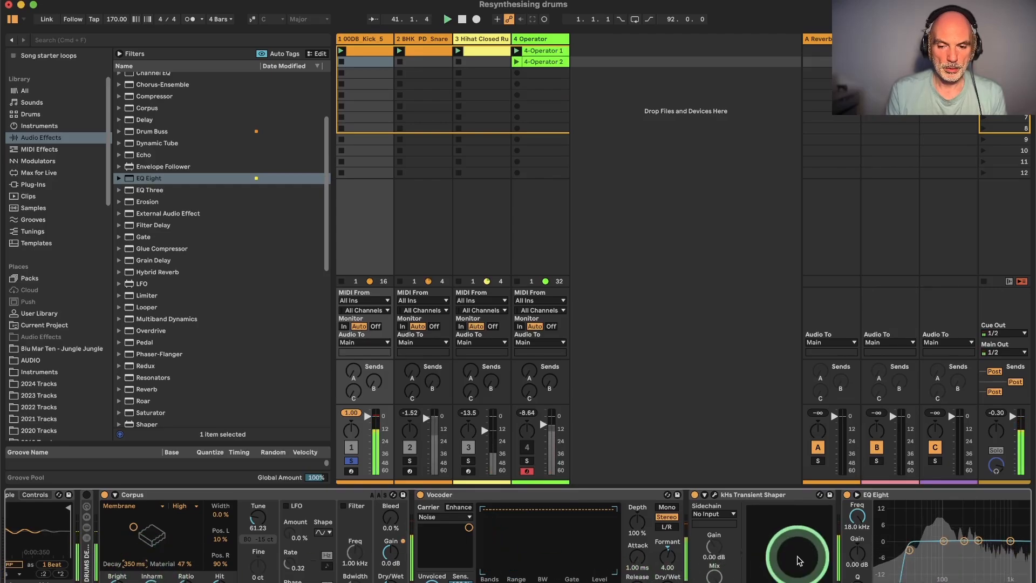
{"action": "key", "text": "space"}
Step: Group Corpus, Vocoder, kHs Transient Shaper and EQ Eight into one Audio Effect Rack
{"action": "left_click", "coordinate": [954, 541]}
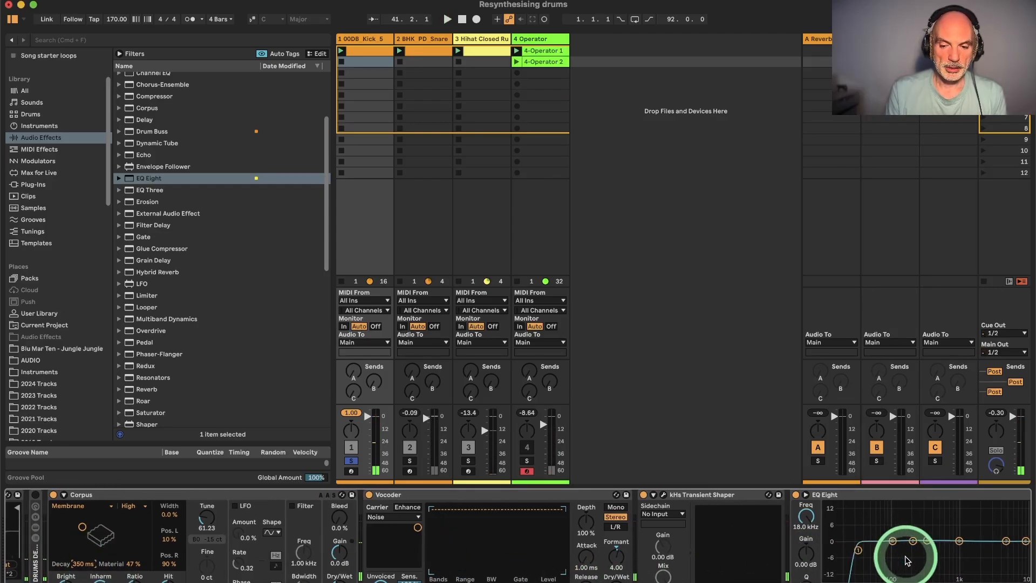
{"action": "scroll", "coordinate": [750, 544], "scroll_direction": "left", "scroll_amount": 9}
{"action": "left_click", "coordinate": [525, 496]}
{"action": "scroll", "coordinate": [539, 499], "scroll_direction": "right", "scroll_amount": 10}
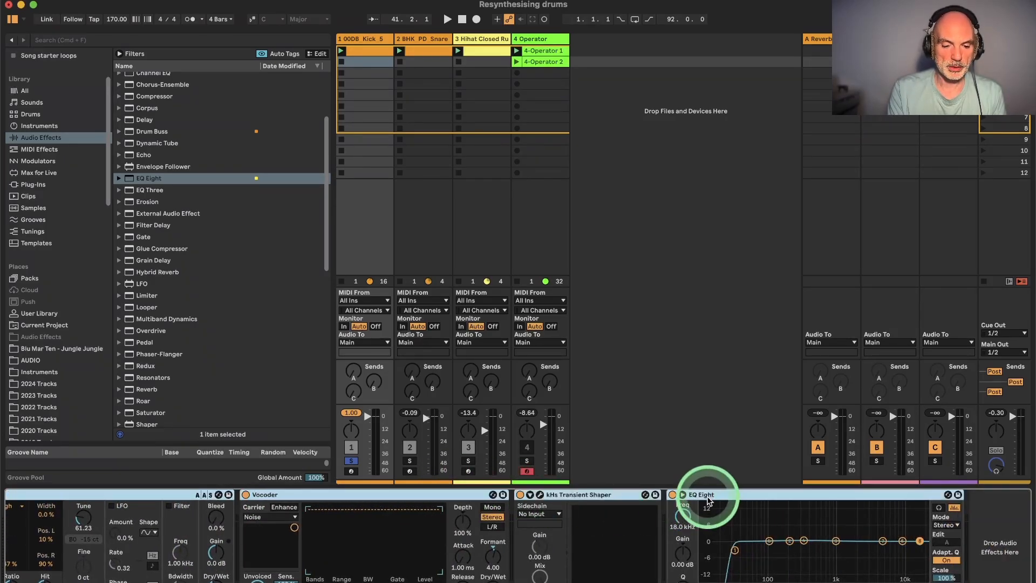
Step: Bypass and re-enable the new Audio Effect Rack to compare the dry and processed kick
{"action": "scroll", "coordinate": [707, 496], "scroll_direction": "left", "scroll_amount": 5}
{"action": "scroll", "coordinate": [302, 507], "scroll_direction": "left", "scroll_amount": 5}
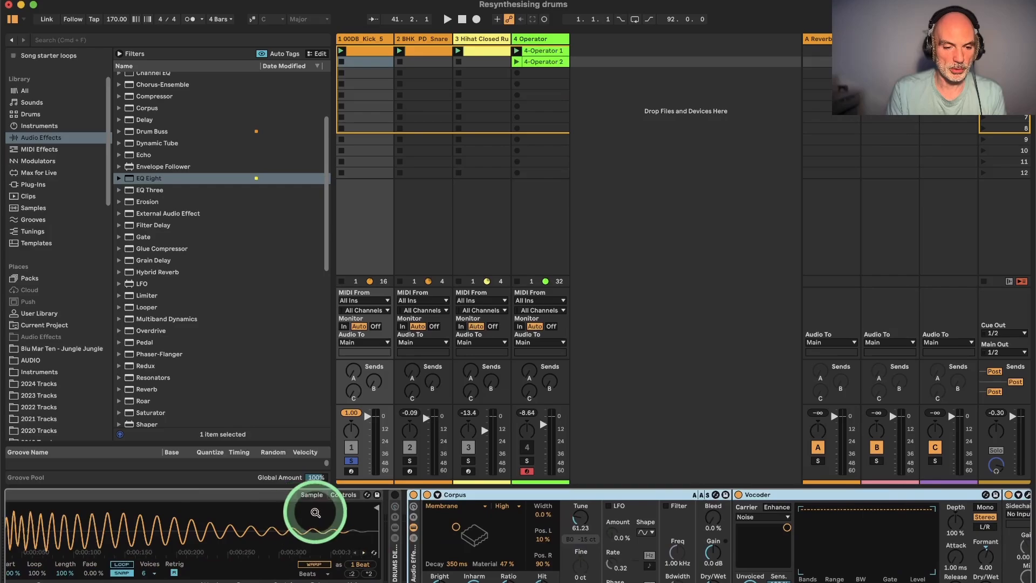
{"action": "left_click", "coordinate": [412, 495]}
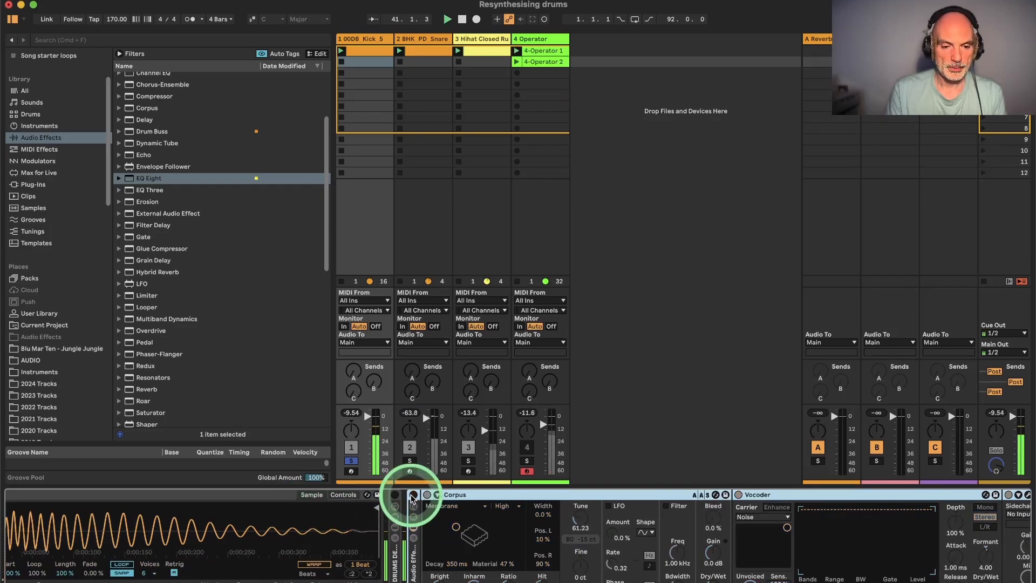
{"action": "left_click", "coordinate": [413, 495]}
{"action": "left_click", "coordinate": [531, 540]}
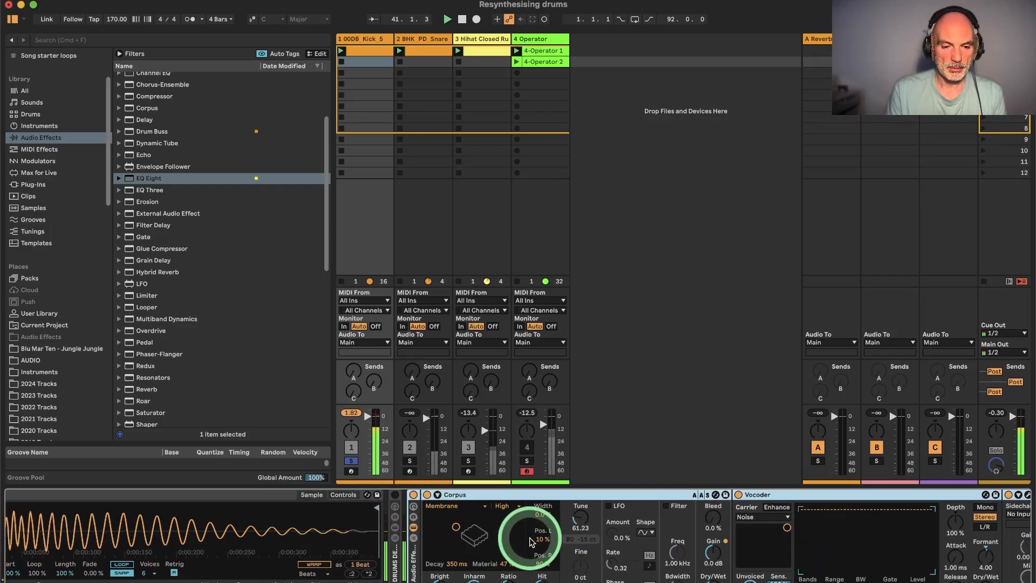
Step: Fine-tune the Vocoder's Release and Dry/Wet while auditioning the kick
{"action": "scroll", "coordinate": [532, 541], "scroll_direction": "right", "scroll_amount": 5}
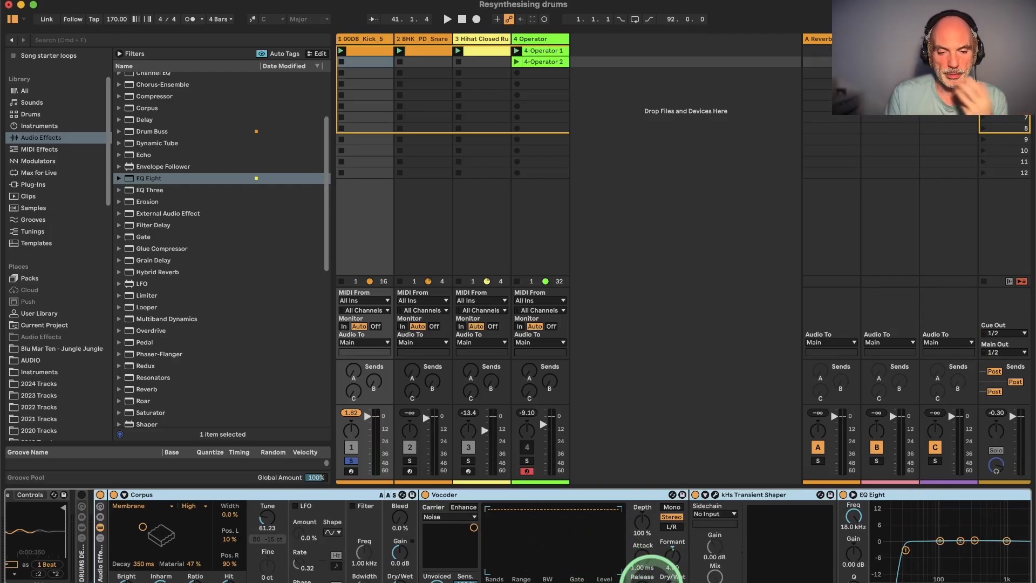
{"action": "left_click", "coordinate": [642, 576]}
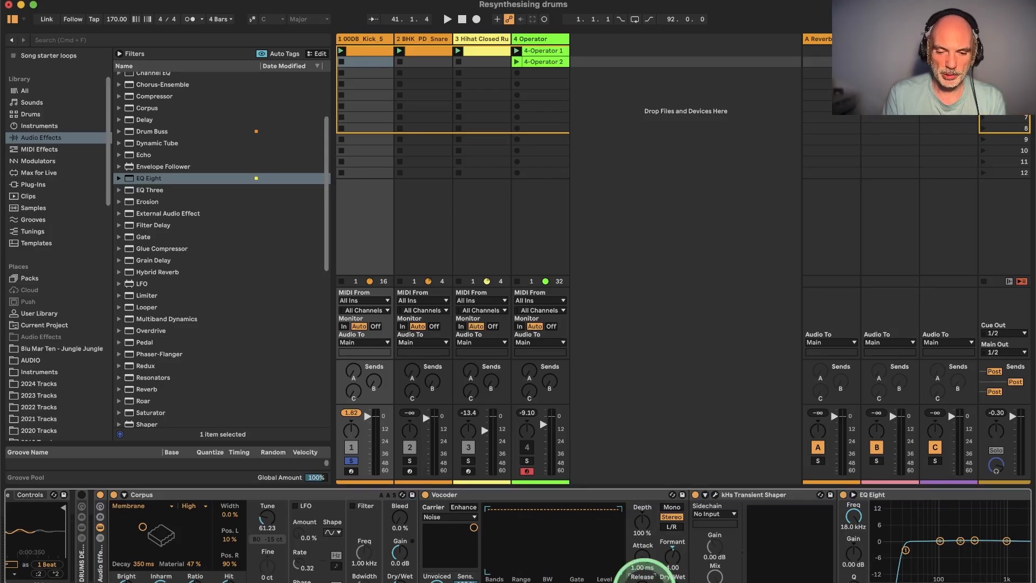
{"action": "key", "text": "space"}
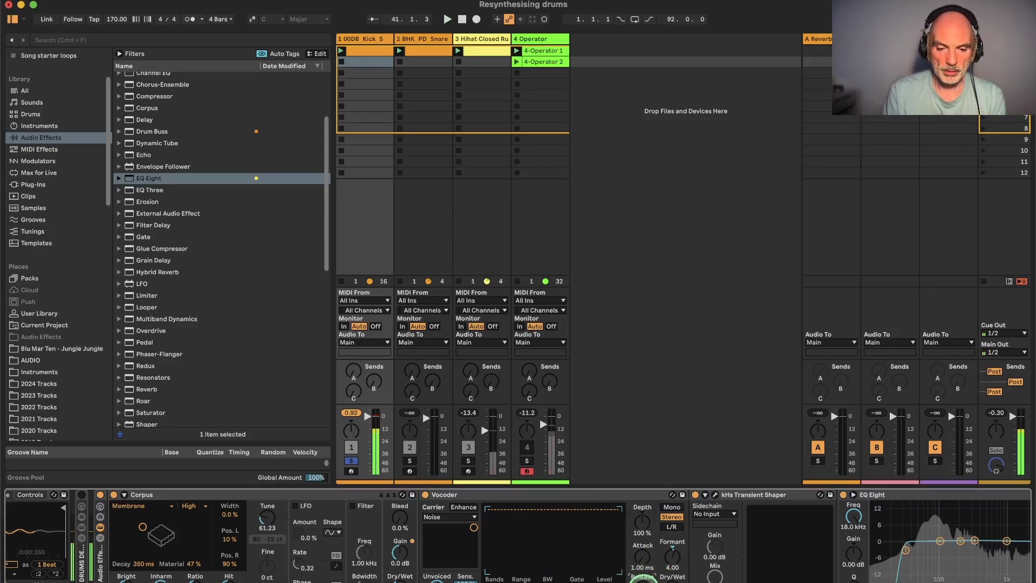
{"action": "left_click", "coordinate": [672, 578]}
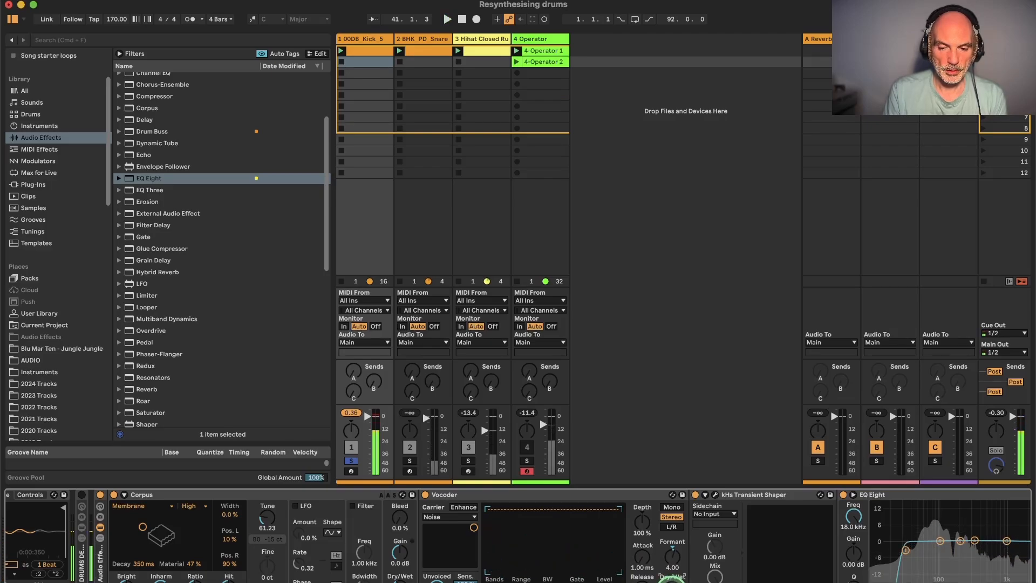
{"action": "left_click", "coordinate": [672, 577]}
Step: Boost the kick's low end in EQ Eight by 5.33 dB at 74.2 Hz and audition it
{"action": "left_click", "coordinate": [953, 531]}
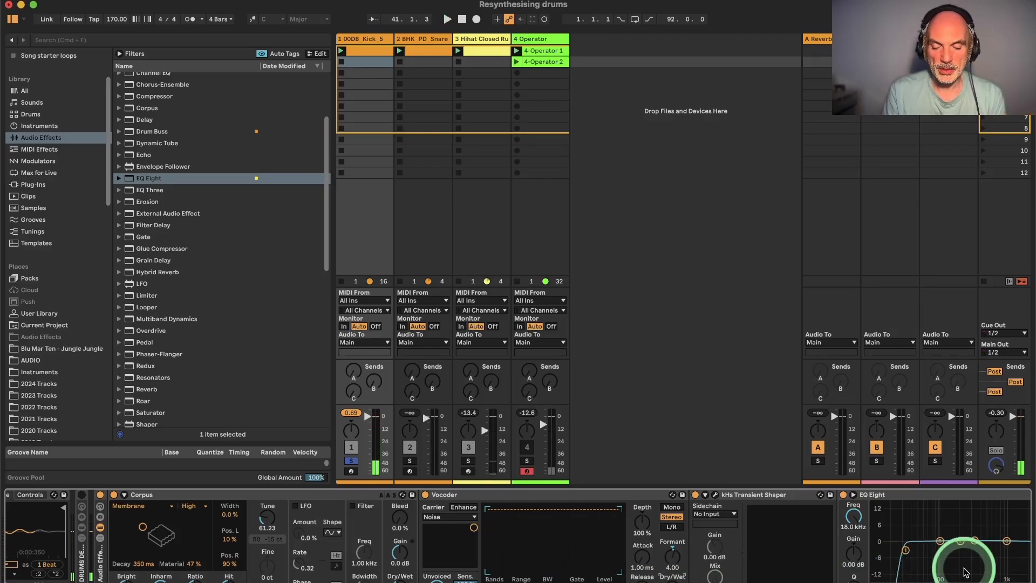
{"action": "left_click", "coordinate": [757, 537]}
{"action": "left_click_drag", "start_coordinate": [757, 541], "coordinate": [748, 528]}
{"action": "key", "text": "space"}
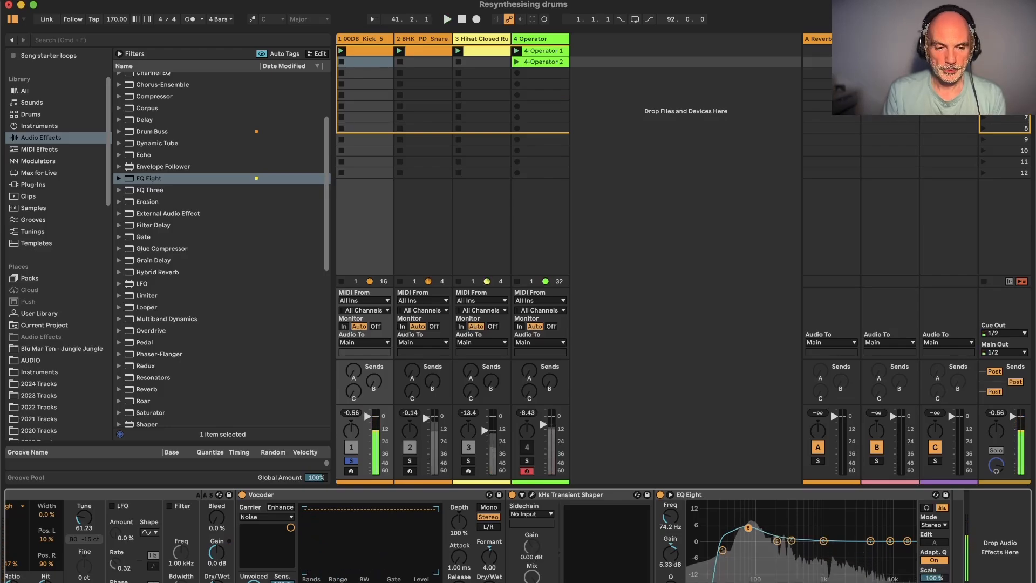
{"action": "key", "text": "space"}
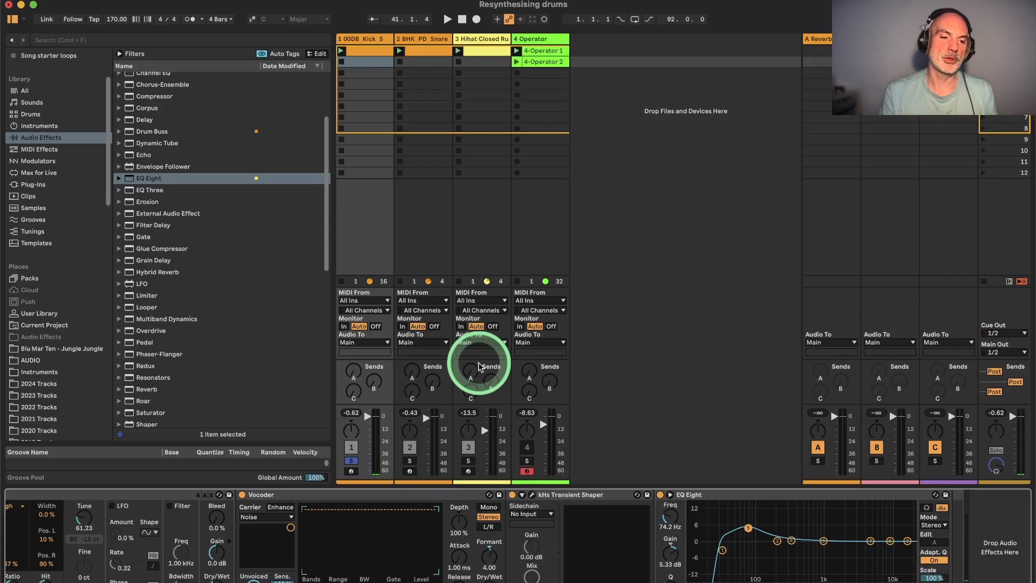
Step: Swap the newly grouped Audio Effect Rack for the DRUMS DESIGNER KICK rack, revealing its devices and macro controls
{"action": "scroll", "coordinate": [176, 571], "scroll_direction": "left", "scroll_amount": 10}
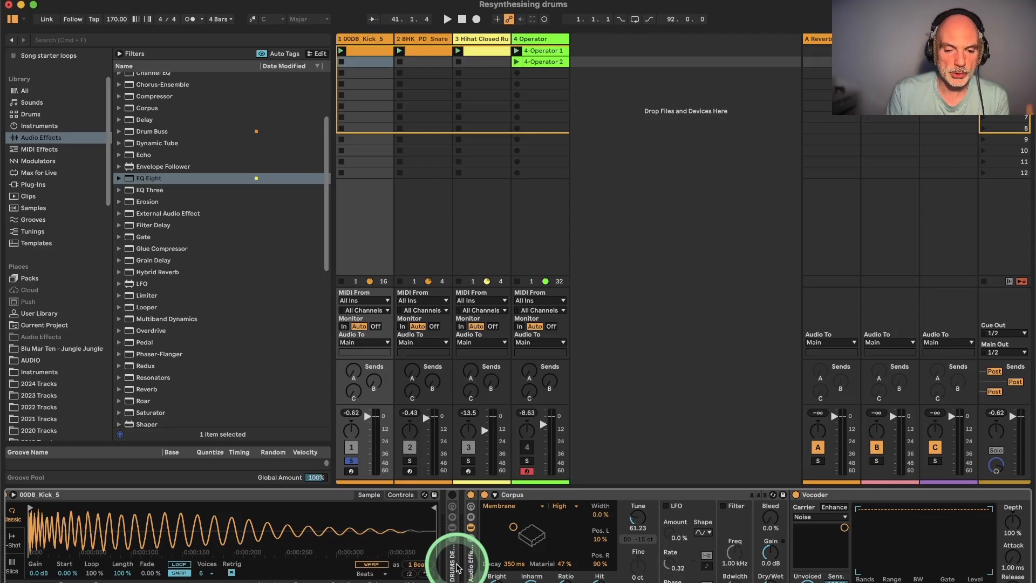
{"action": "left_click", "coordinate": [471, 564]}
{"action": "left_click", "coordinate": [452, 495]}
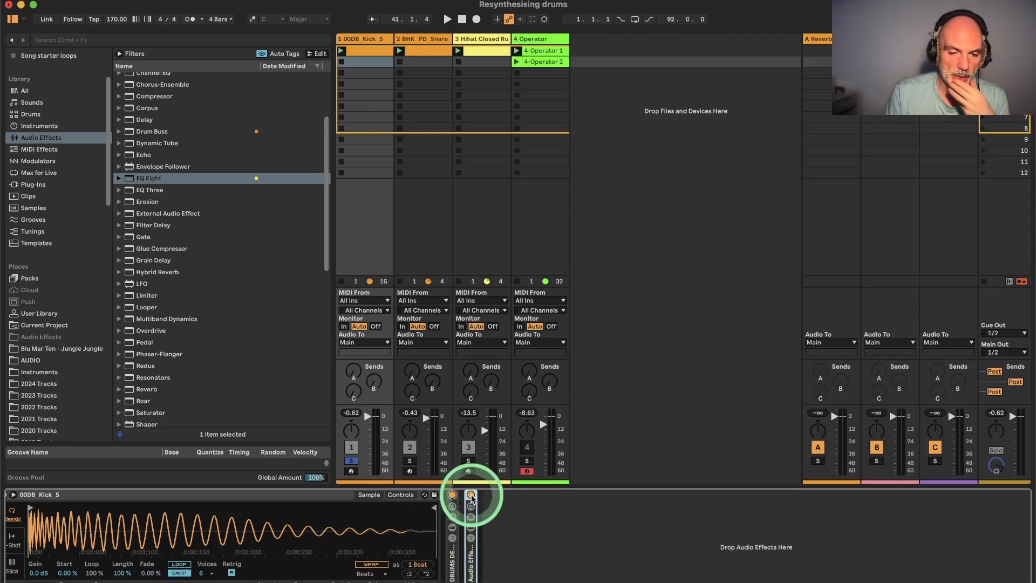
{"action": "left_click", "coordinate": [452, 533]}
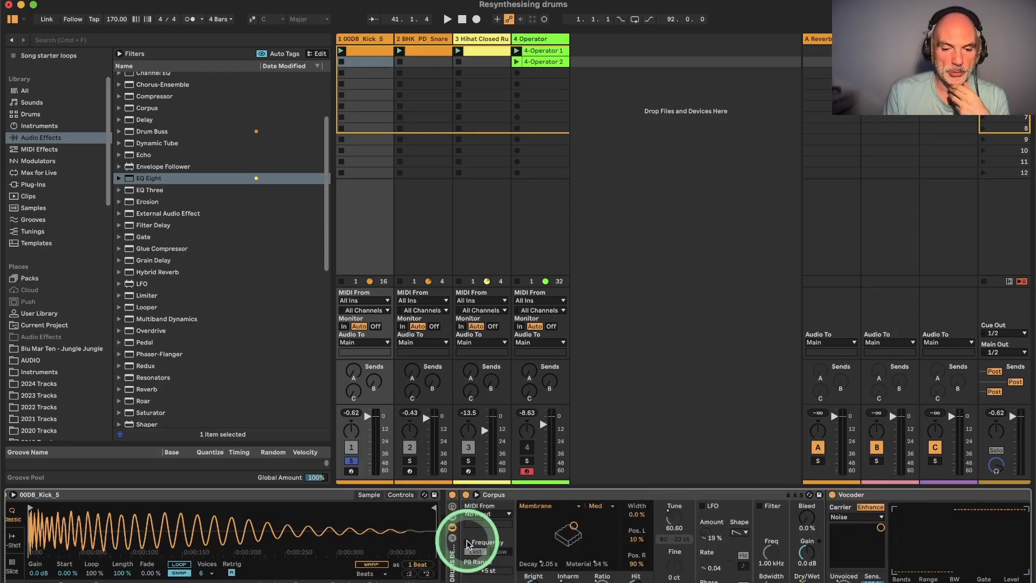
{"action": "left_click", "coordinate": [453, 508]}
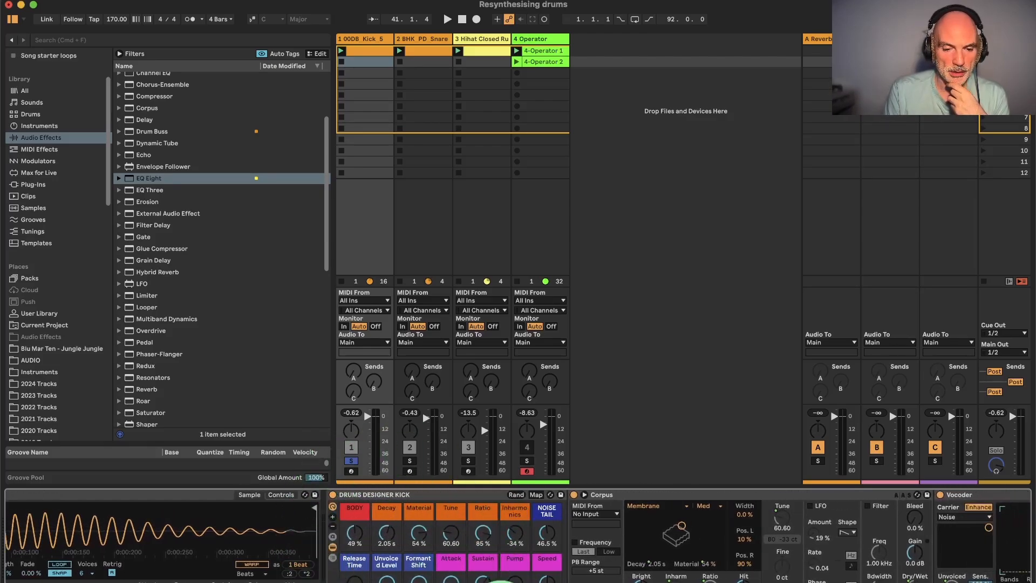
Step: Look through the devices inside the DRUMS DESIGNER KICK rack, and fold the rack
{"action": "scroll", "coordinate": [413, 543], "scroll_direction": "right", "scroll_amount": 5}
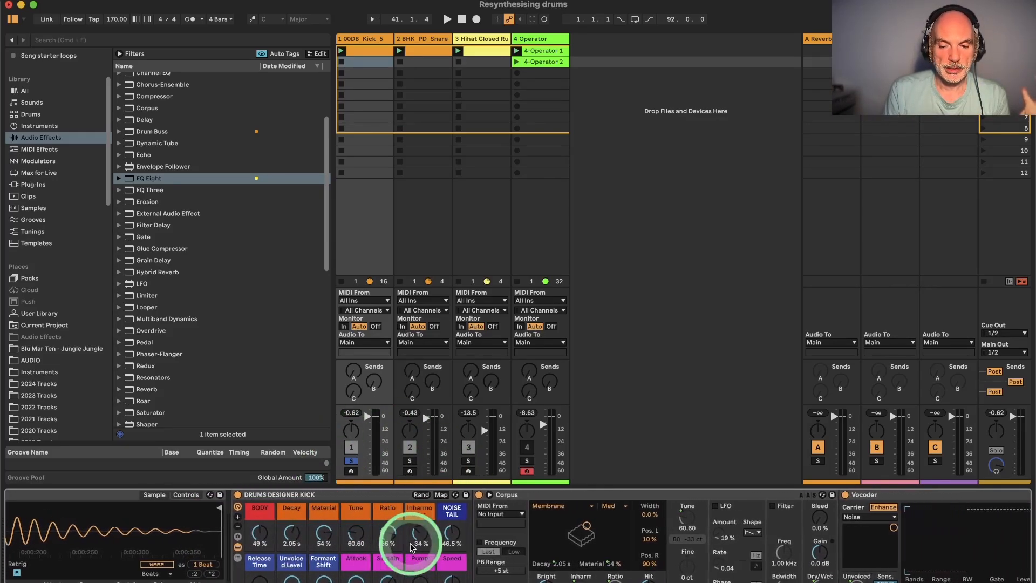
{"action": "scroll", "coordinate": [410, 548], "scroll_direction": "right", "scroll_amount": 3}
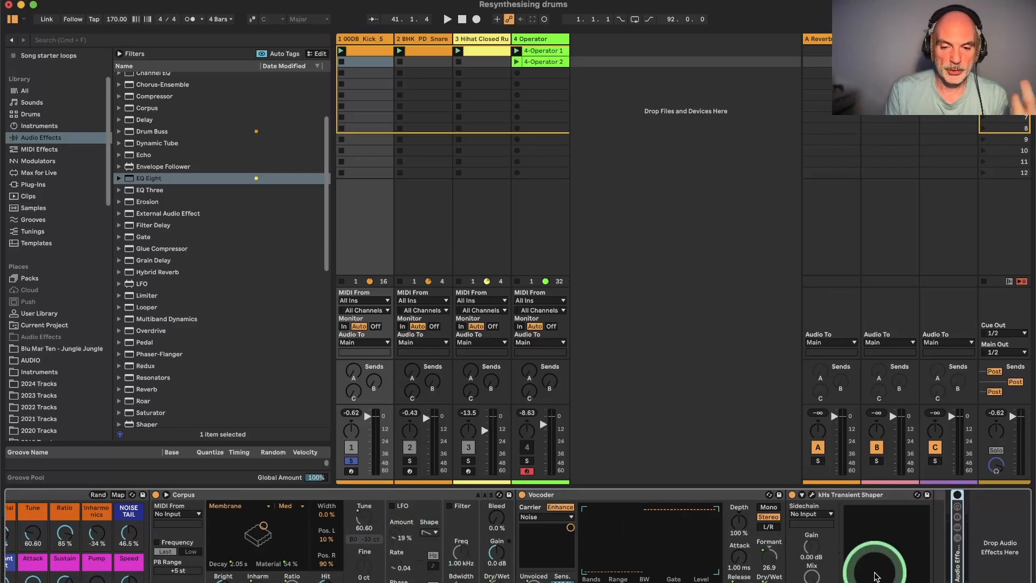
{"action": "scroll", "coordinate": [226, 504], "scroll_direction": "left", "scroll_amount": 10}
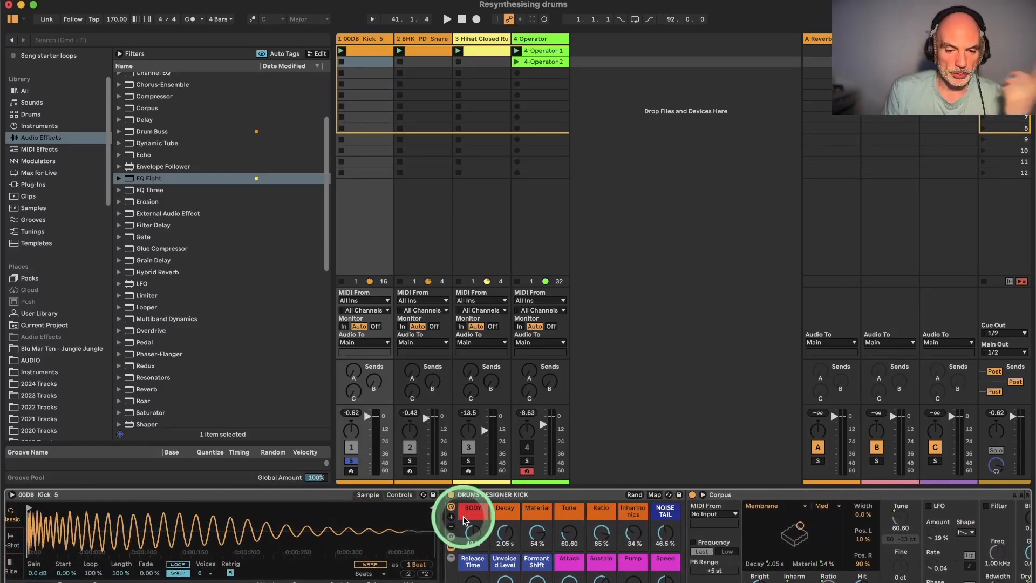
{"action": "double_click", "coordinate": [482, 499]}
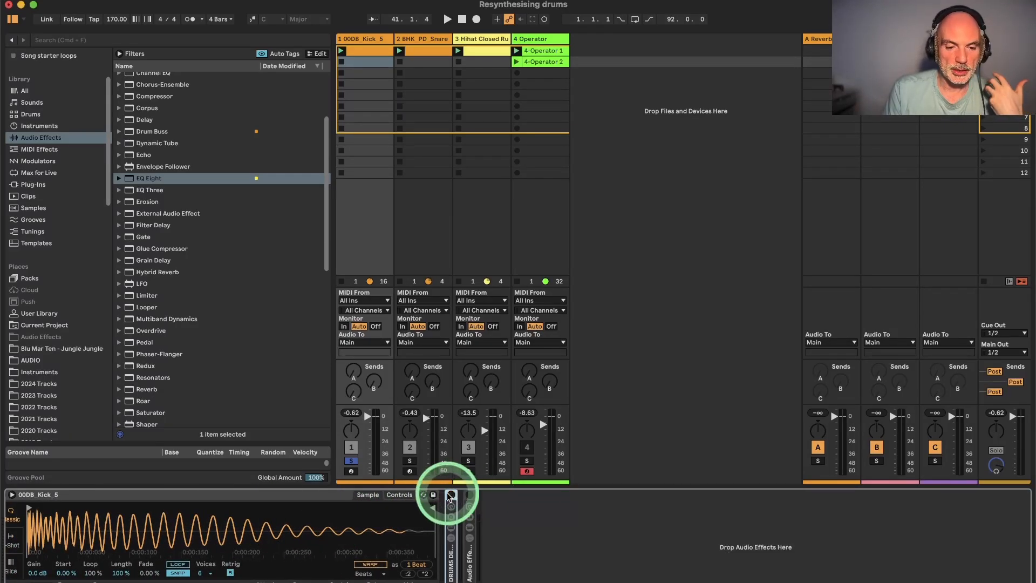
Step: Solo the snare track instead of the kick, fold its DRUMS DESIGNER SNARE rack and remove the Audio Effect Rack after it
{"action": "left_click", "coordinate": [416, 38]}
{"action": "left_click", "coordinate": [410, 460]}
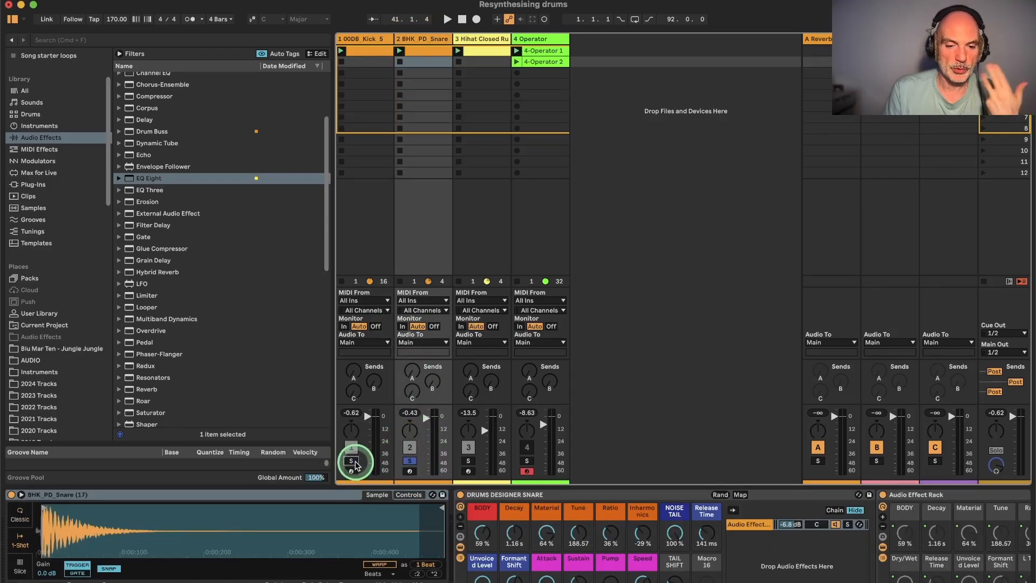
{"action": "left_click", "coordinate": [514, 495]}
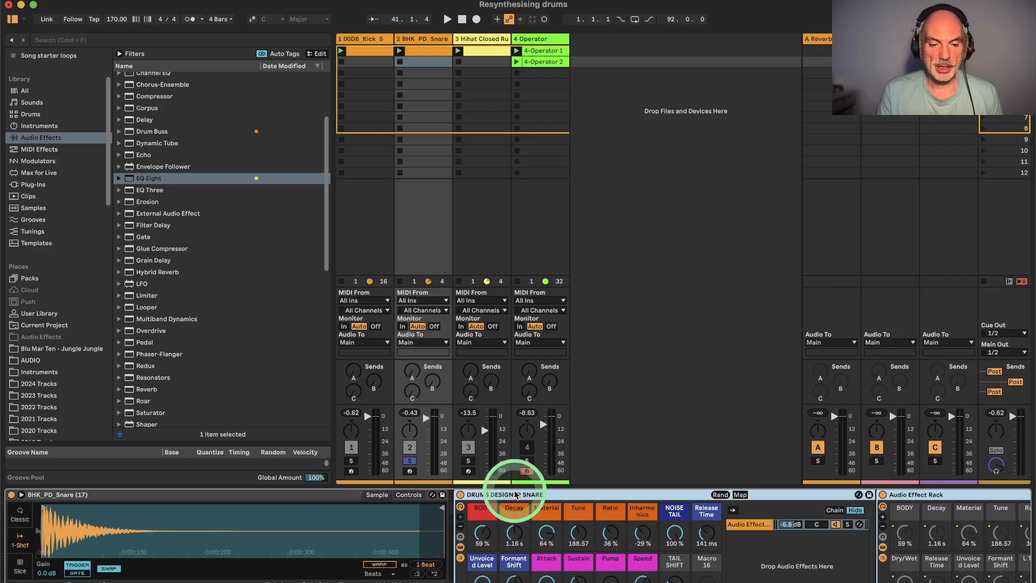
{"action": "double_click", "coordinate": [514, 495]}
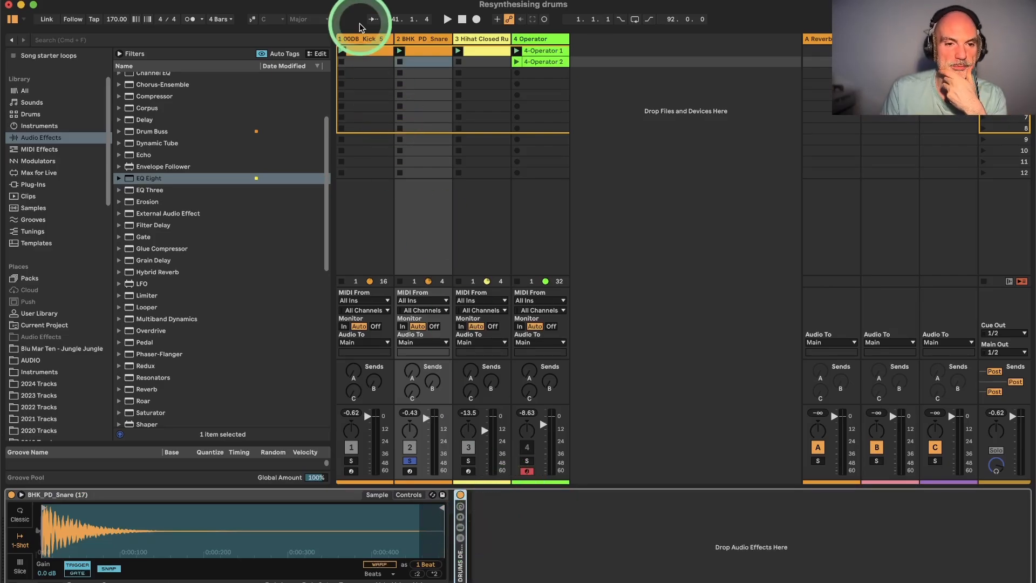
Step: Copy the Audio Effect Rack from the kick track and paste it after the DRUMS DESIGNER SNARE rack on the snare track
{"action": "left_click", "coordinate": [359, 38]}
{"action": "left_click", "coordinate": [470, 562]}
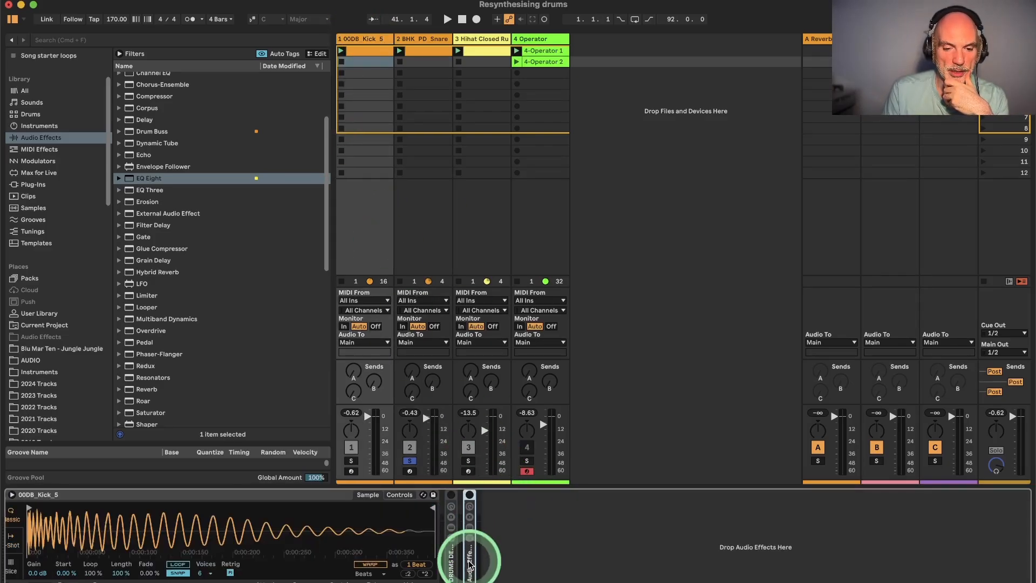
{"action": "right_click", "coordinate": [471, 561]}
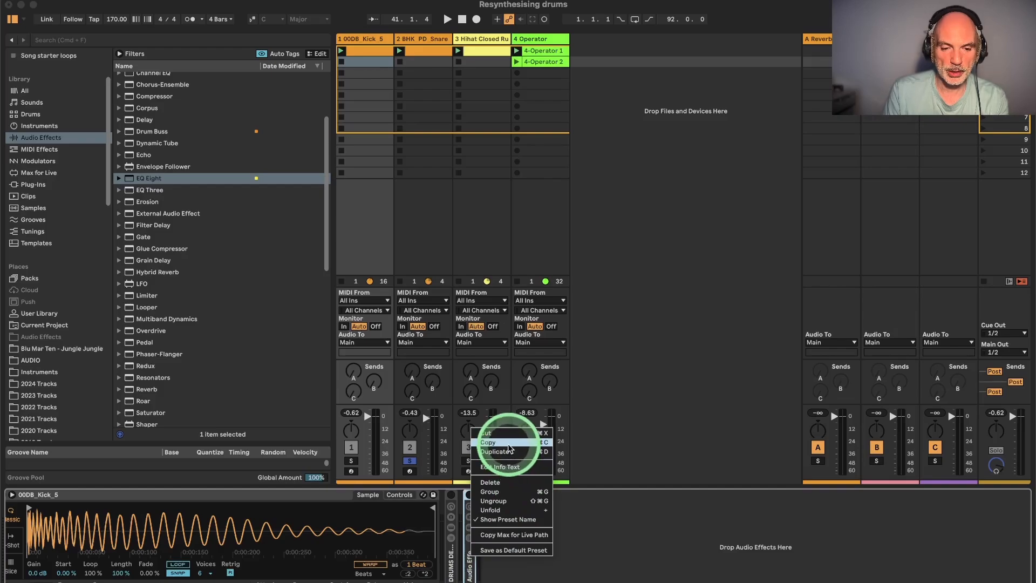
{"action": "left_click", "coordinate": [445, 41]}
{"action": "left_click", "coordinate": [418, 39]}
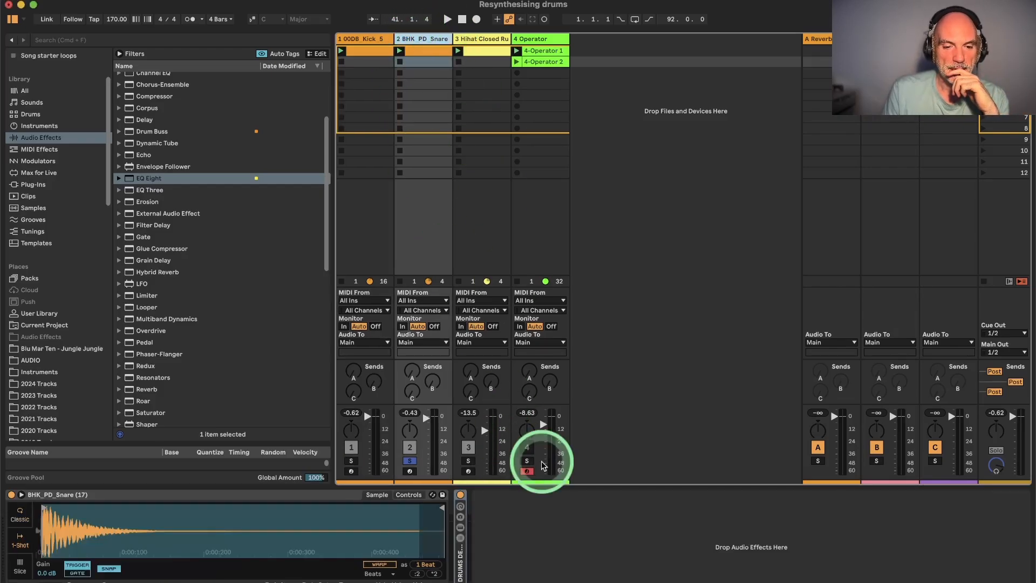
{"action": "right_click", "coordinate": [514, 527]}
{"action": "left_click", "coordinate": [531, 531]}
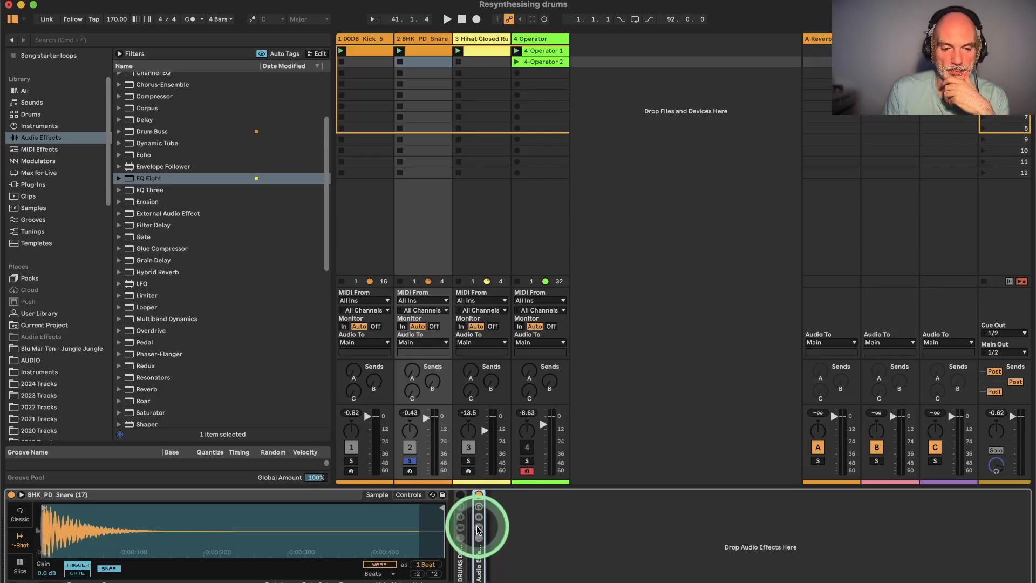
Step: Switch off the Vocoder, kHs Transient Shaper and EQ Eight in the pasted rack so that only Corpus is active
{"action": "left_click", "coordinate": [479, 506]}
{"action": "scroll", "coordinate": [556, 538], "scroll_direction": "right", "scroll_amount": 10}
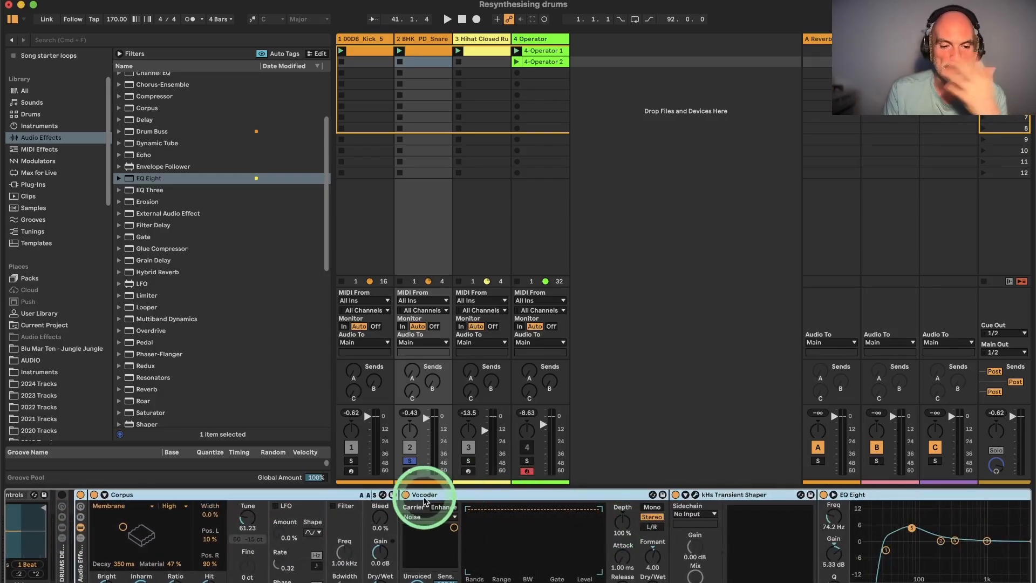
{"action": "left_click", "coordinate": [406, 495]}
{"action": "left_click", "coordinate": [675, 495]}
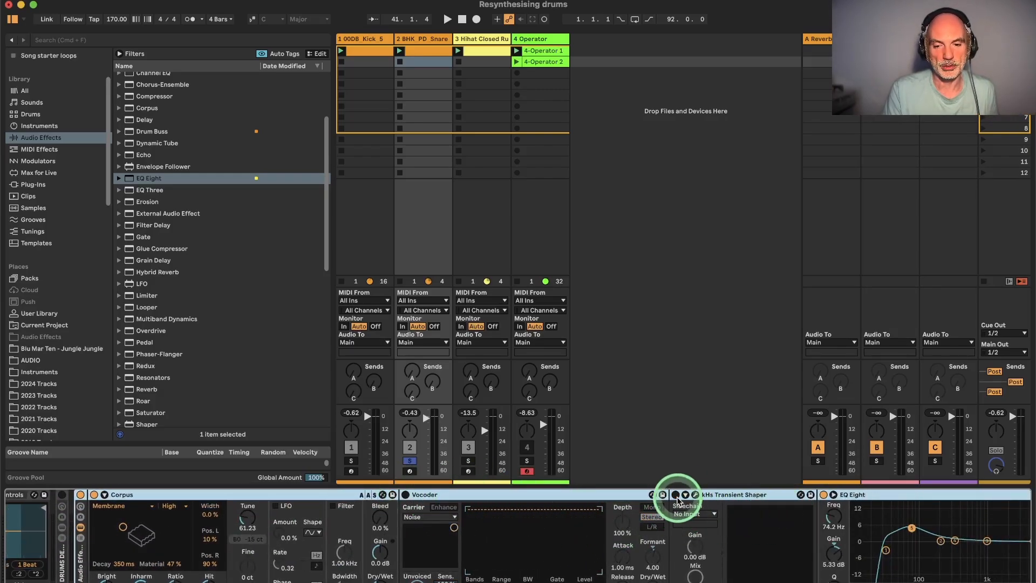
{"action": "left_click", "coordinate": [430, 555]}
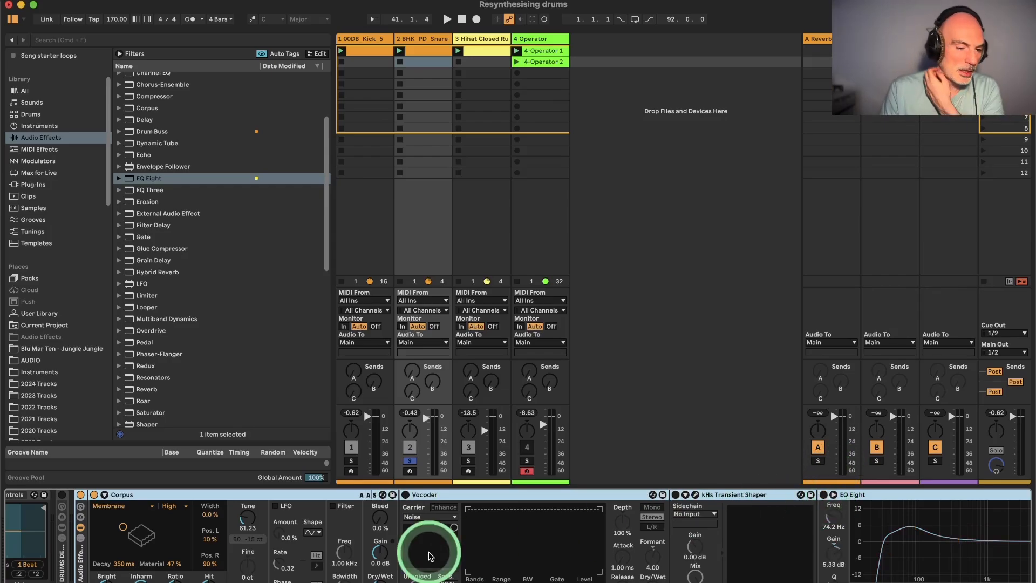
Step: Set Corpus's Gain to 12 dB and its Tune to 168.48 for the snare
{"action": "scroll", "coordinate": [430, 556], "scroll_direction": "left", "scroll_amount": 10}
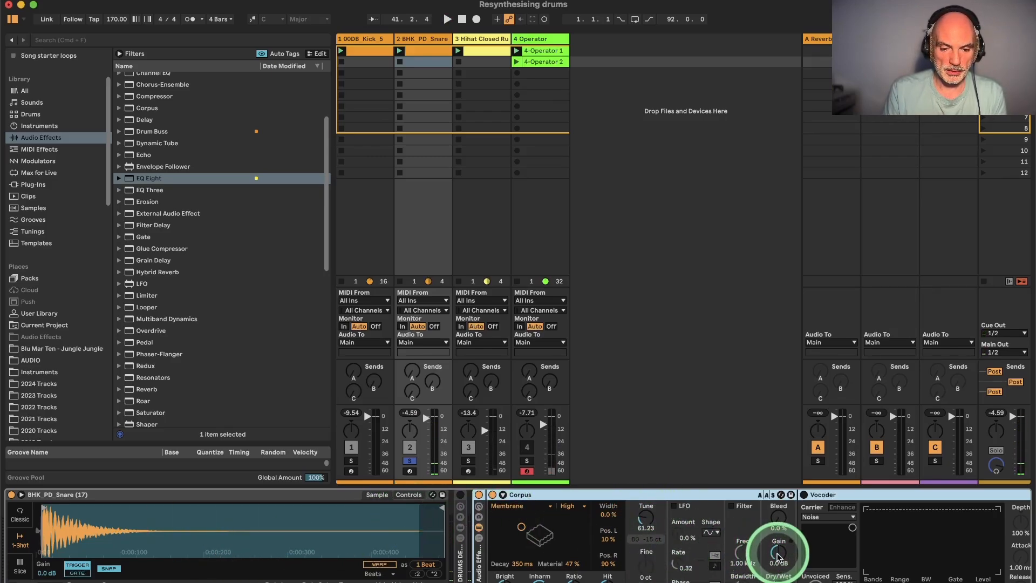
{"action": "left_click_drag", "start_coordinate": [777, 558], "coordinate": [776, 556]}
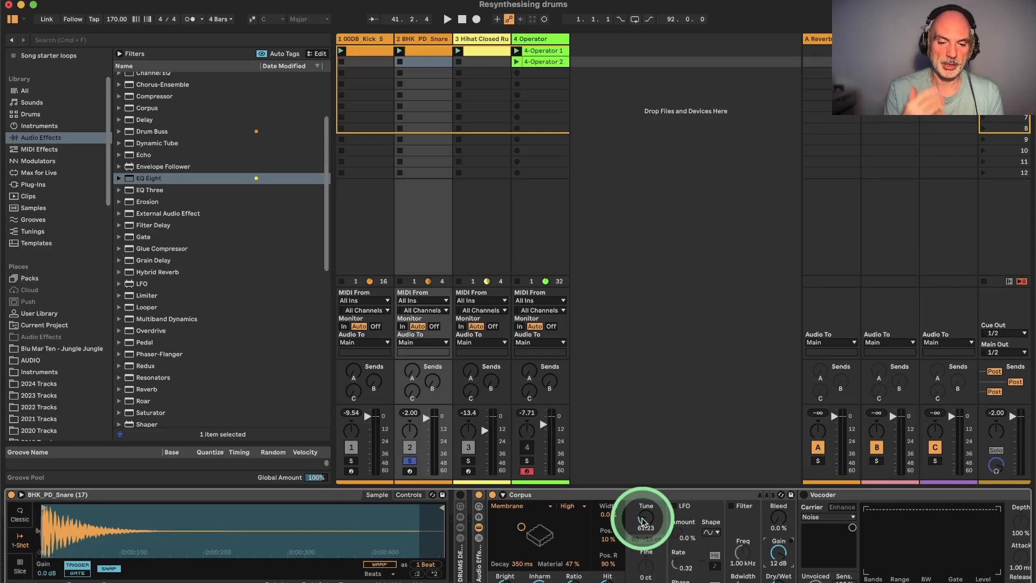
{"action": "left_click", "coordinate": [13, 20]}
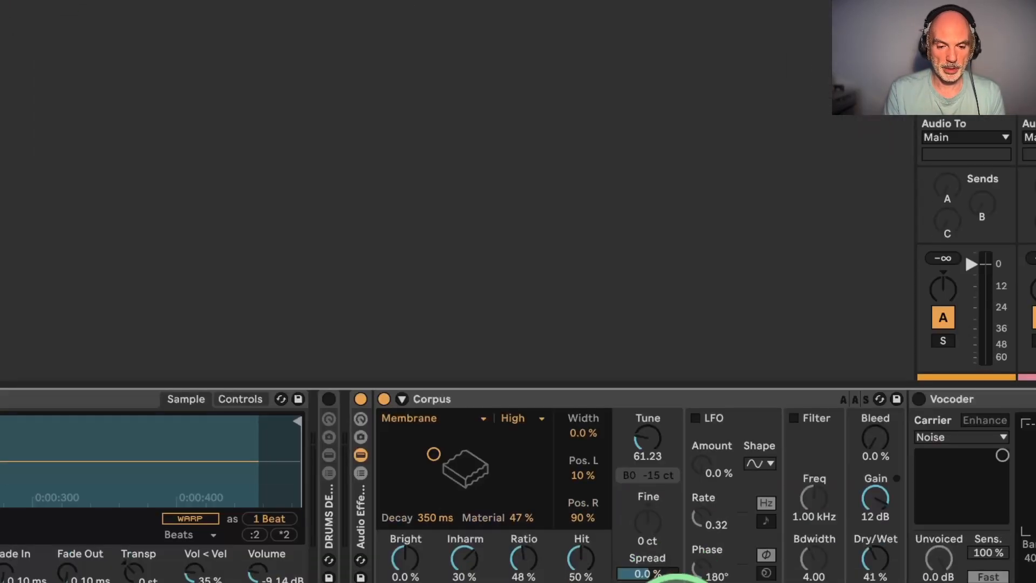
{"action": "left_click_drag", "start_coordinate": [645, 445], "coordinate": [645, 429]}
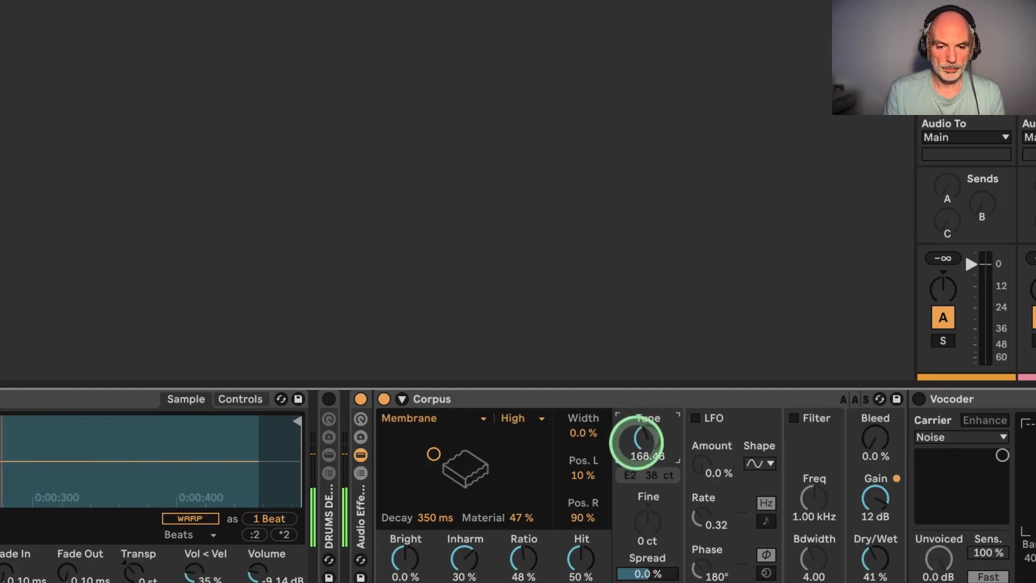
Step: Set Corpus's Decay to 189 ms, Dry/Wet to 36% and Material to 66%, comparing the snare with Corpus bypassed
{"action": "left_click_drag", "start_coordinate": [441, 522], "coordinate": [440, 523]}
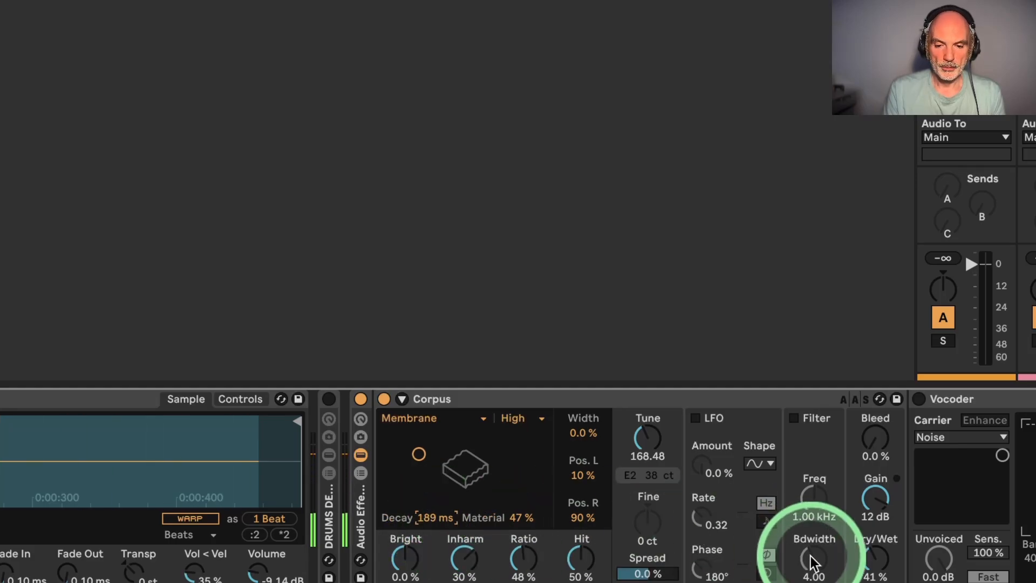
{"action": "left_click_drag", "start_coordinate": [870, 547], "coordinate": [874, 569]}
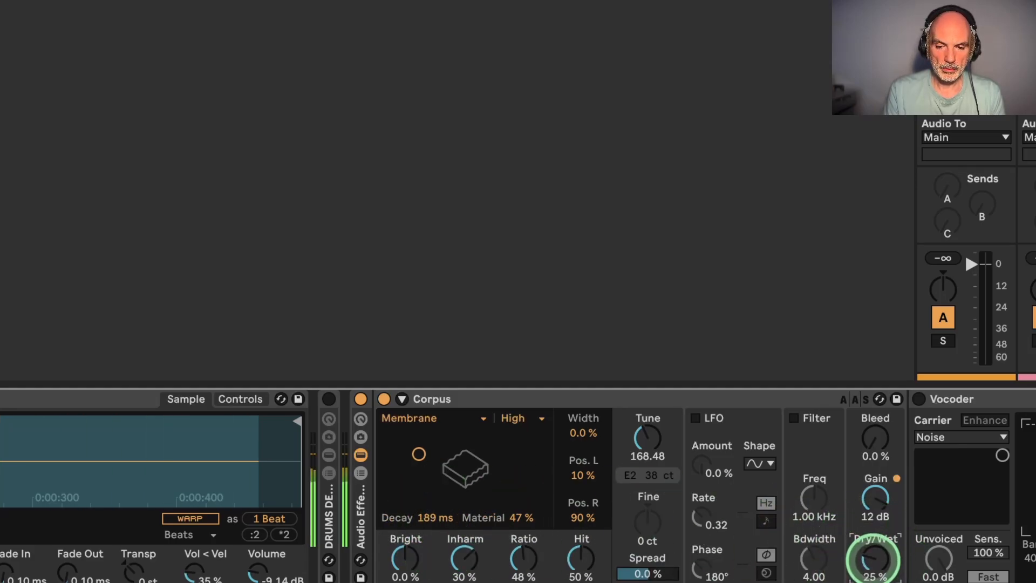
{"action": "left_click_drag", "start_coordinate": [874, 563], "coordinate": [874, 564]}
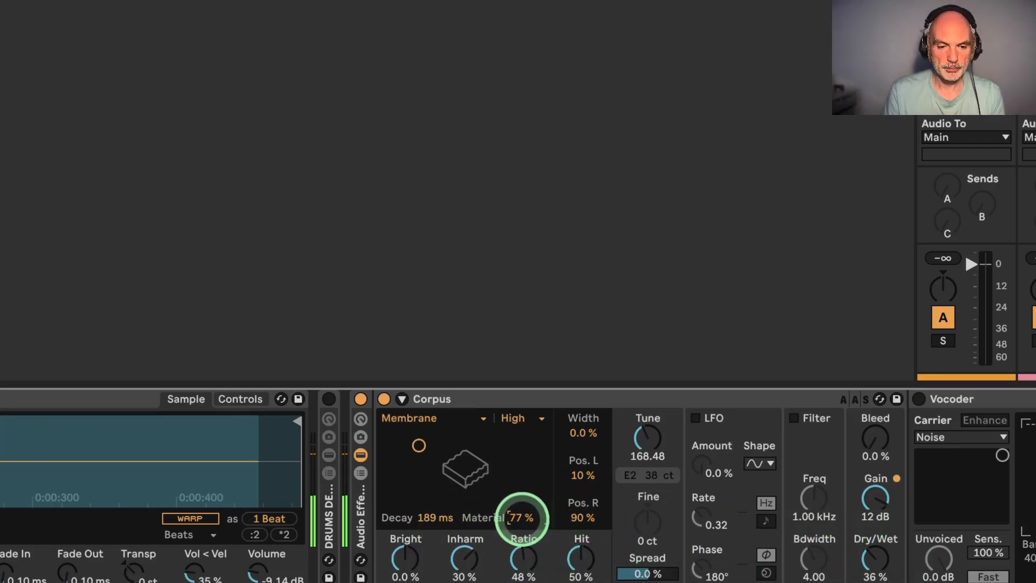
{"action": "left_click_drag", "start_coordinate": [522, 520], "coordinate": [522, 522]}
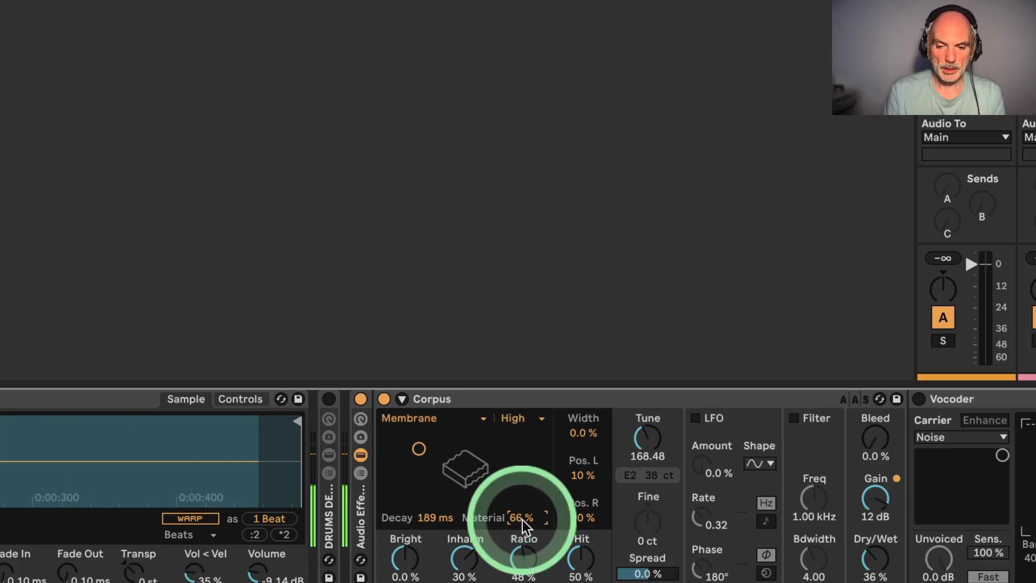
{"action": "left_click", "coordinate": [384, 400]}
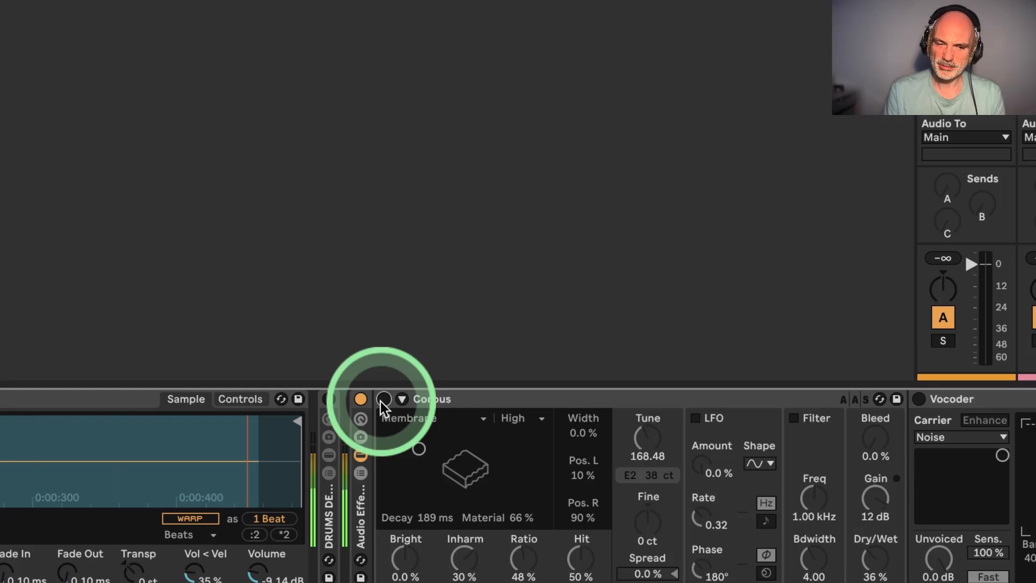
{"action": "left_click", "coordinate": [383, 399]}
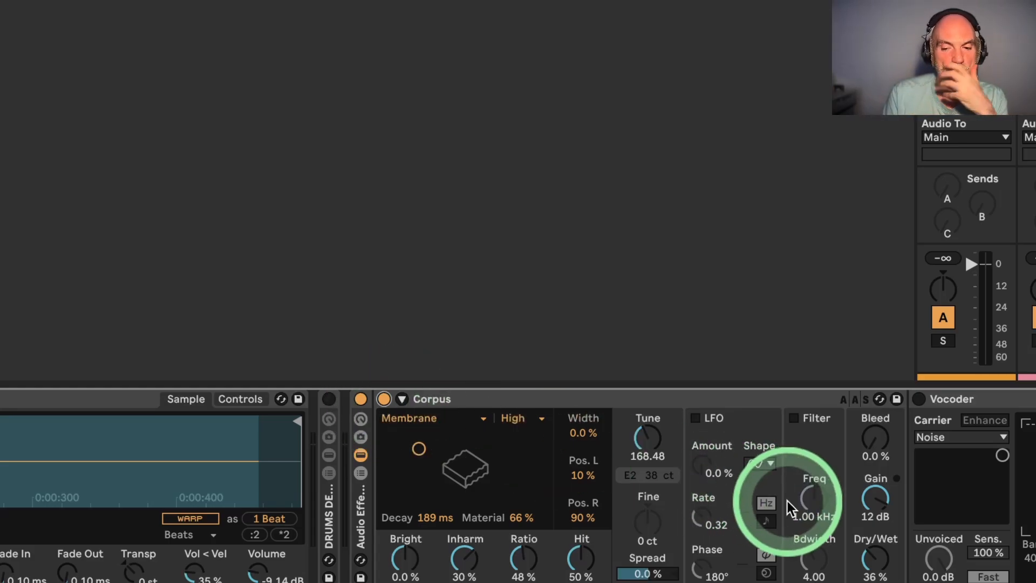
Step: Re-enable the Vocoder and set its Release to 35.6 ms
{"action": "scroll", "coordinate": [788, 505], "scroll_direction": "right", "scroll_amount": 10}
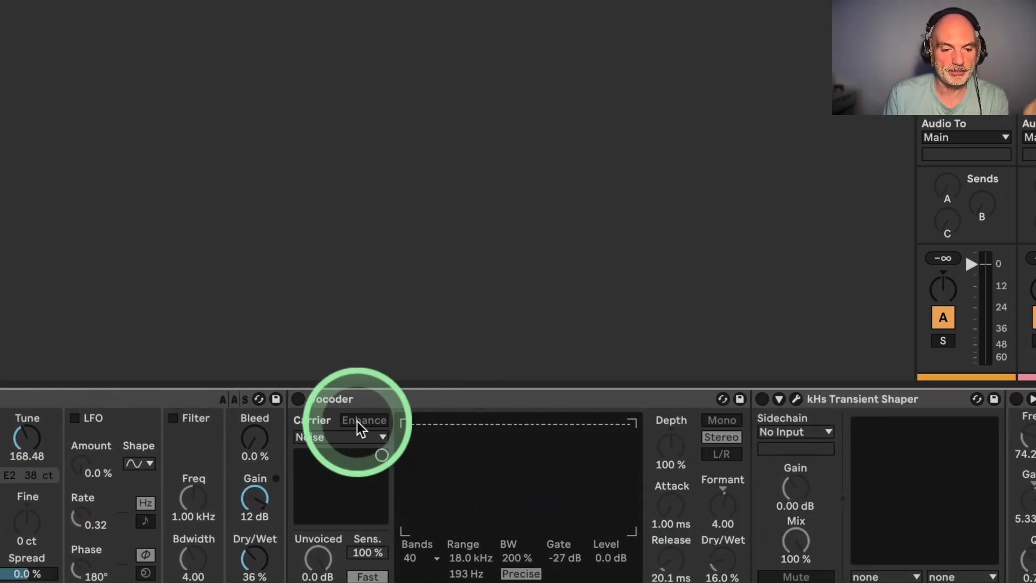
{"action": "left_click", "coordinate": [298, 399]}
{"action": "scroll", "coordinate": [370, 400], "scroll_direction": "left", "scroll_amount": 5}
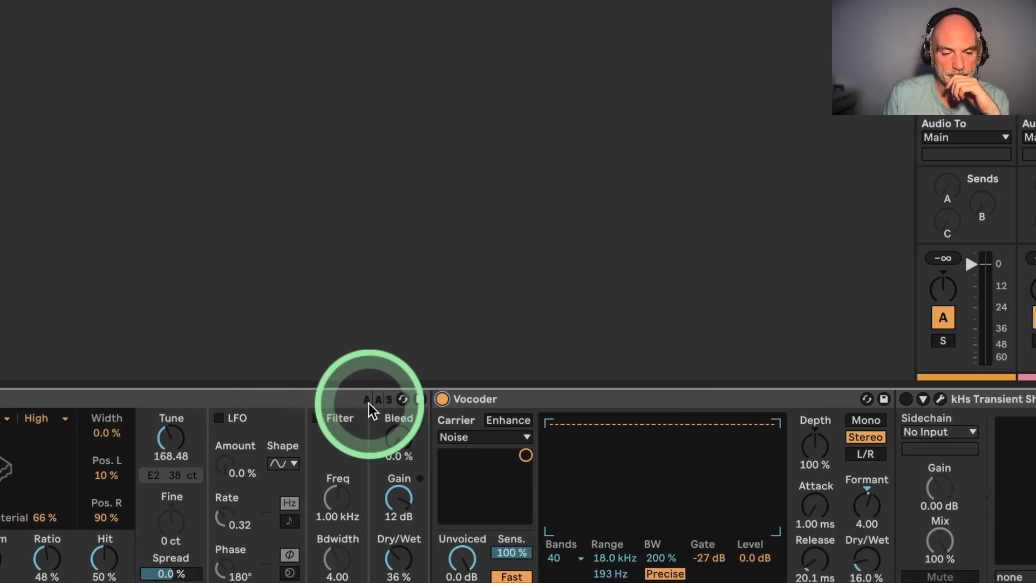
{"action": "left_click_drag", "start_coordinate": [844, 580], "coordinate": [858, 561]}
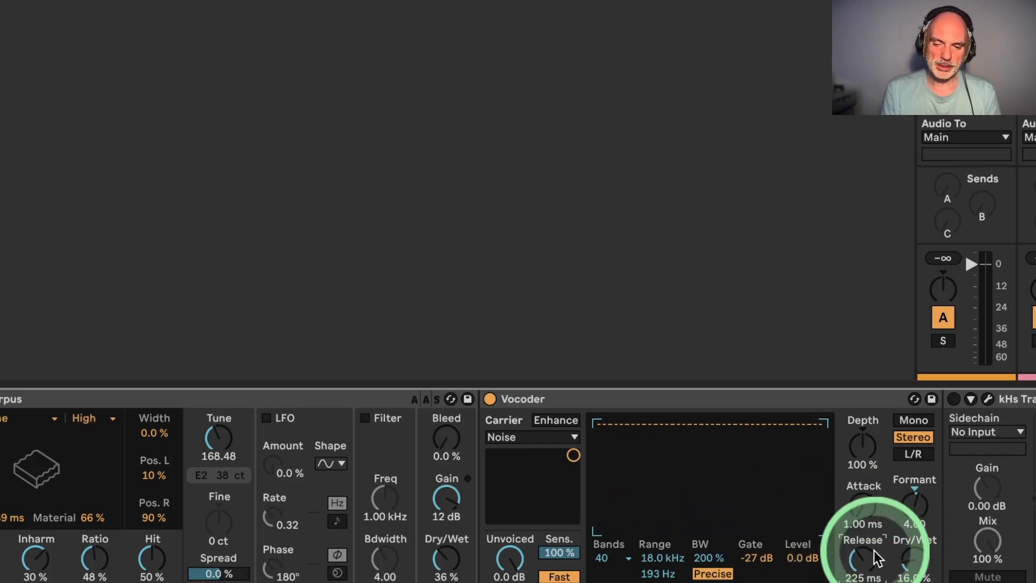
{"action": "left_click_drag", "start_coordinate": [862, 562], "coordinate": [863, 570]}
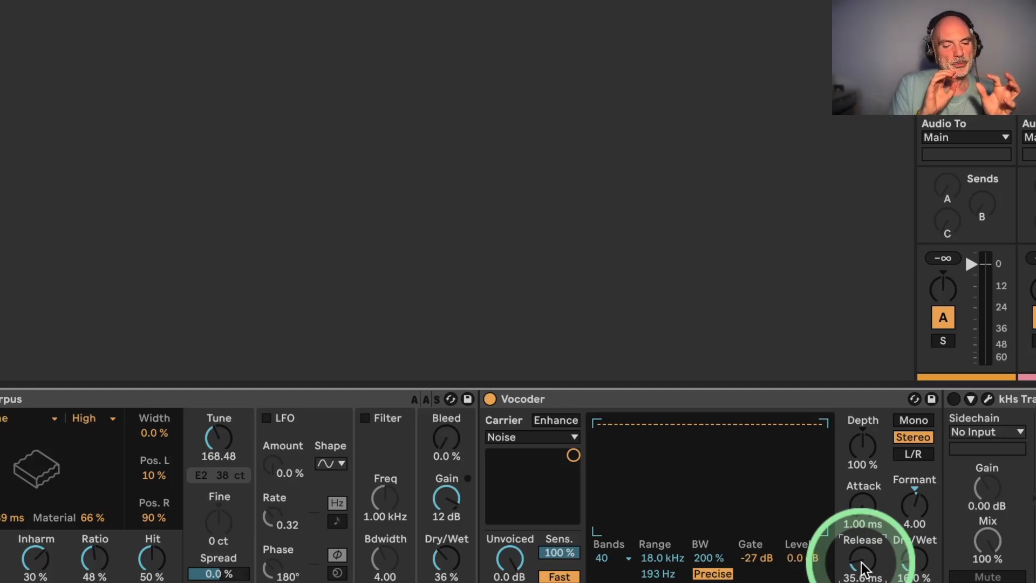
Step: Show the rack's chain list and move the Vocoder out of the Corpus chain into its own parallel chain
{"action": "scroll", "coordinate": [666, 497], "scroll_direction": "left", "scroll_amount": 6}
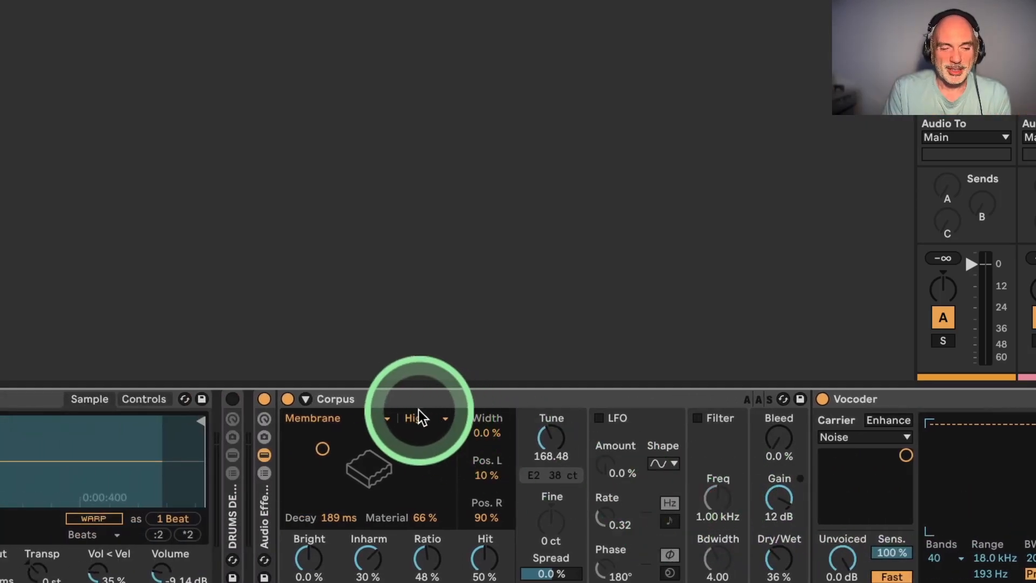
{"action": "left_click", "coordinate": [397, 401]}
{"action": "left_click", "coordinate": [416, 404]}
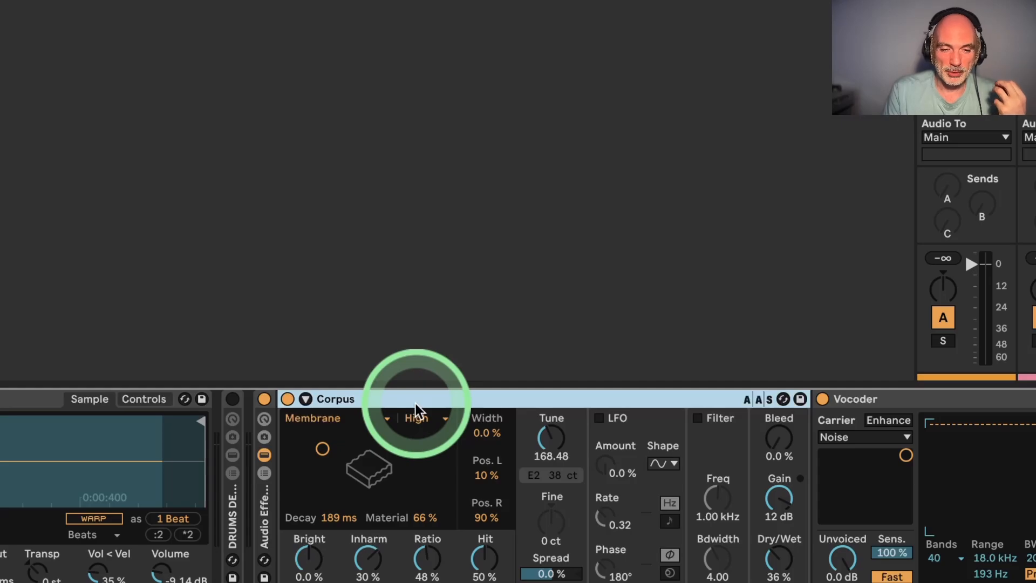
{"action": "left_click", "coordinate": [264, 474]}
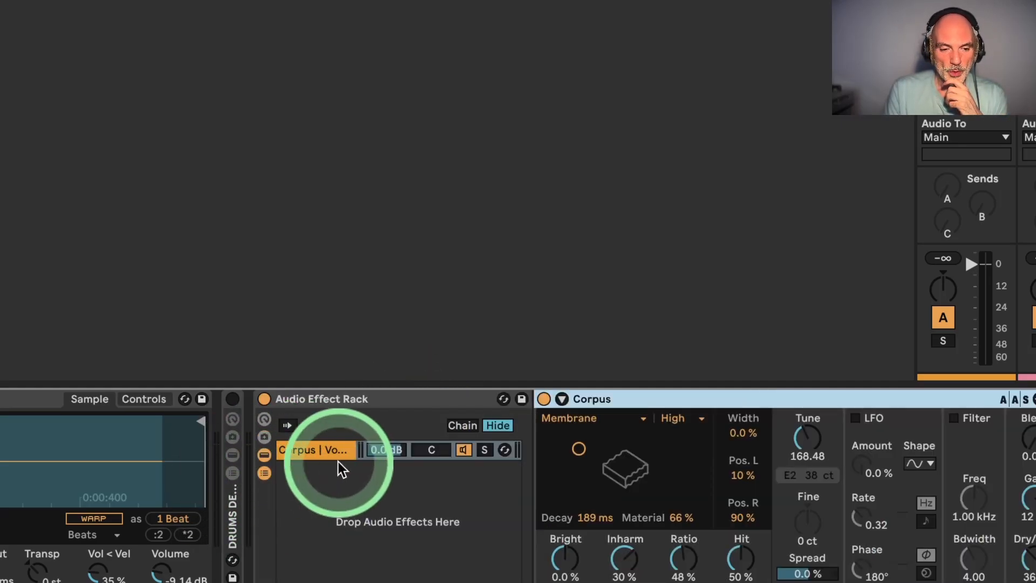
{"action": "scroll", "coordinate": [356, 485], "scroll_direction": "right", "scroll_amount": 5}
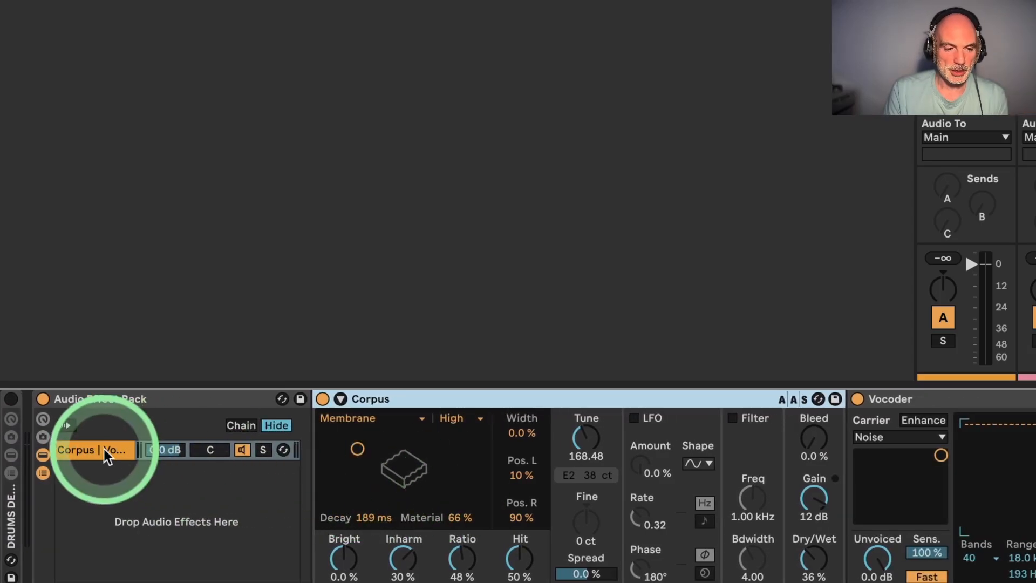
{"action": "left_click_drag", "start_coordinate": [890, 398], "coordinate": [162, 531]}
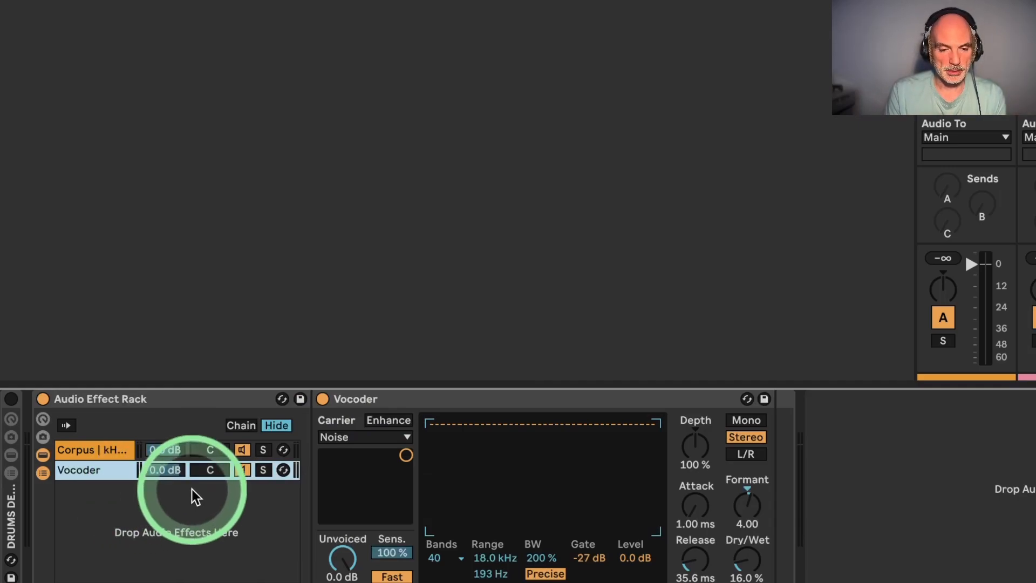
Step: Solo the Vocoder chain and set the Vocoder's Release to 175 ms
{"action": "left_click", "coordinate": [263, 470]}
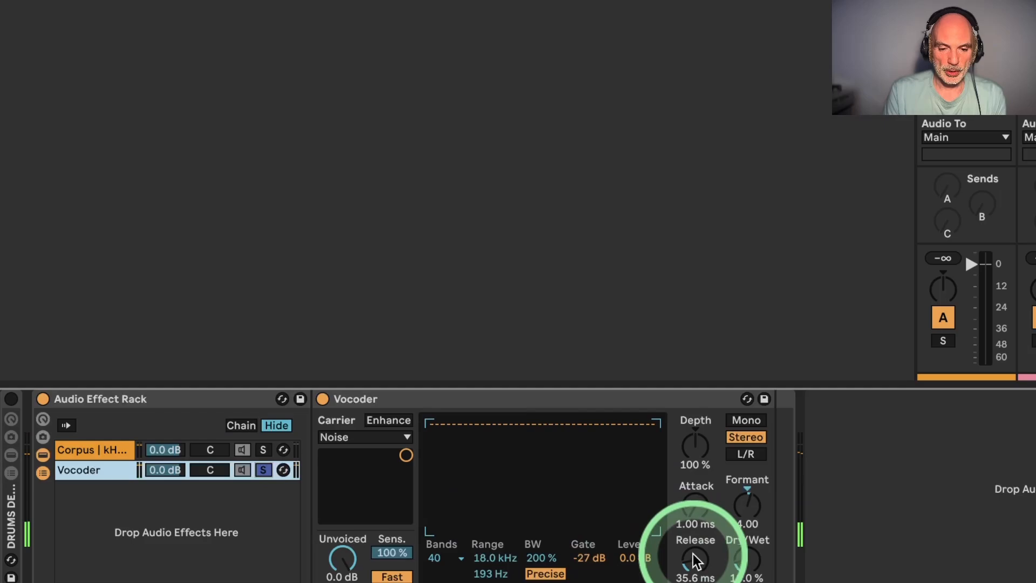
{"action": "left_click_drag", "start_coordinate": [695, 560], "coordinate": [695, 540]}
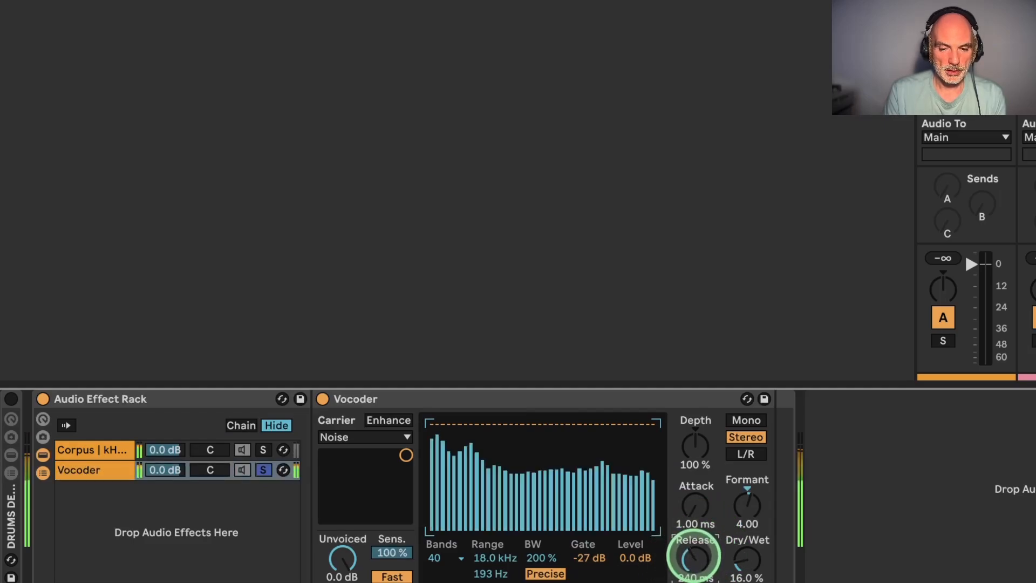
{"action": "left_click_drag", "start_coordinate": [694, 558], "coordinate": [696, 563]}
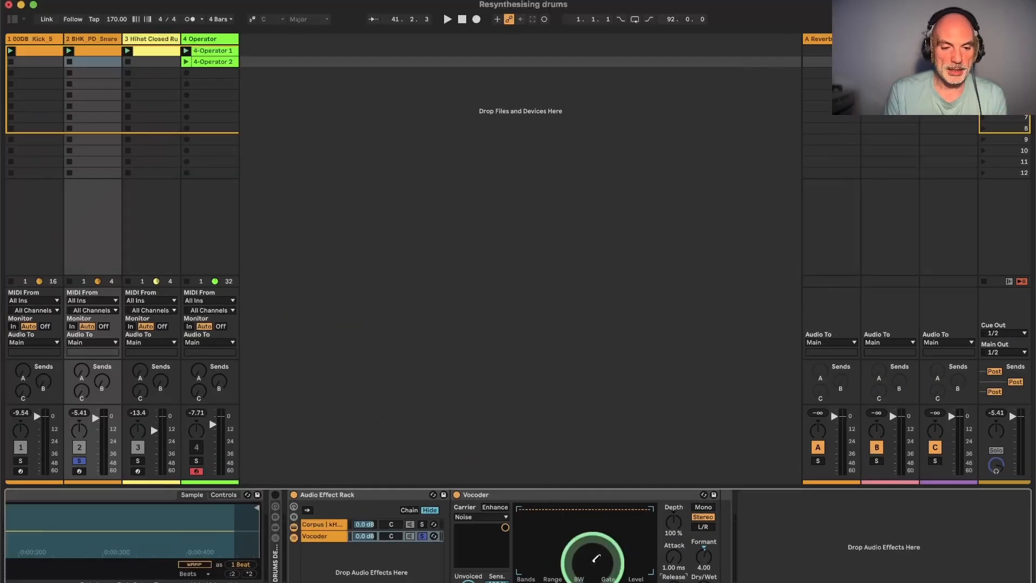
Step: Add a Delay ahead of the Vocoder in its chain and switch both channels to linked Time mode
{"action": "left_click", "coordinate": [17, 22]}
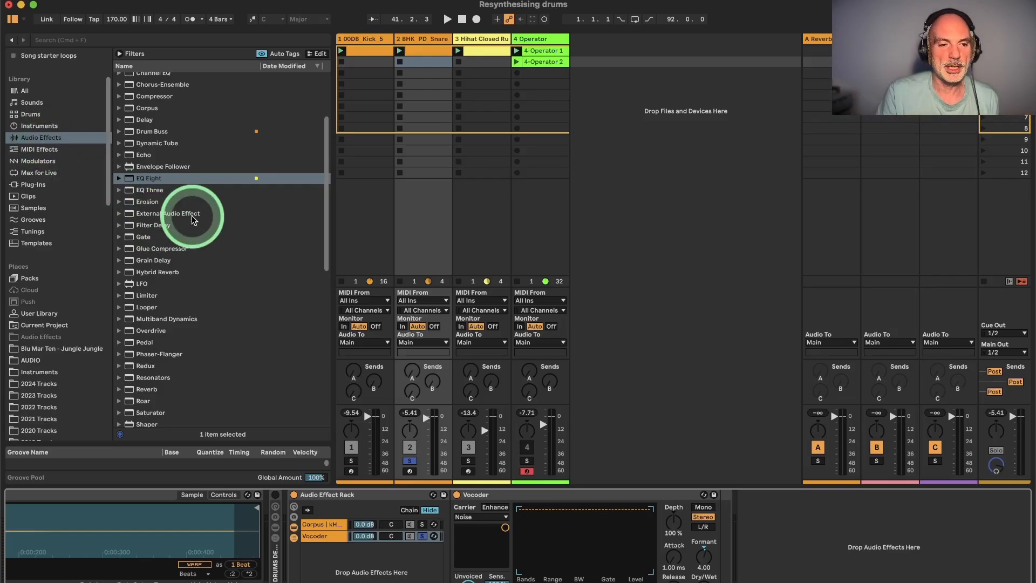
{"action": "left_click_drag", "start_coordinate": [144, 124], "coordinate": [460, 533]}
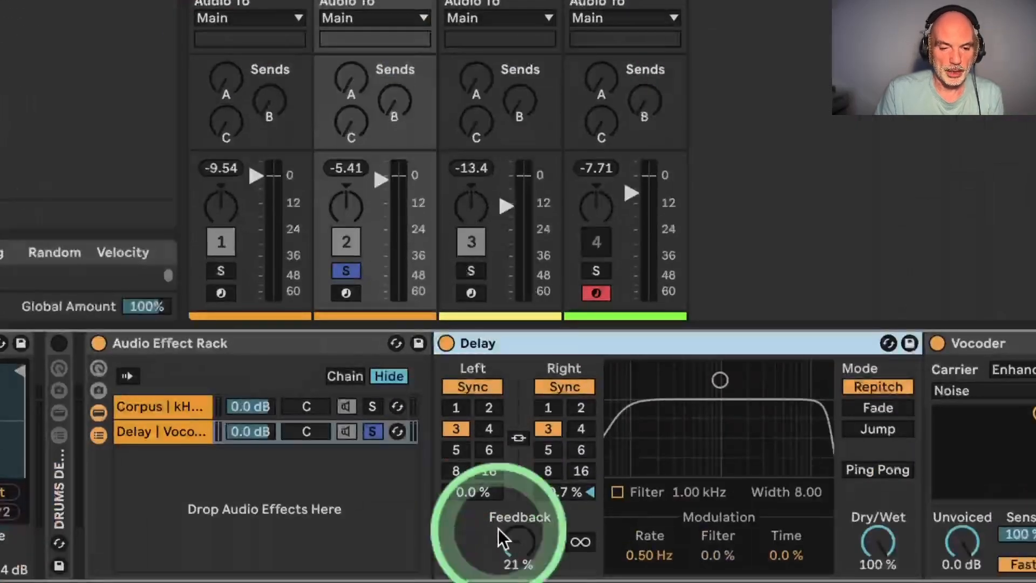
{"action": "left_click", "coordinate": [468, 386]}
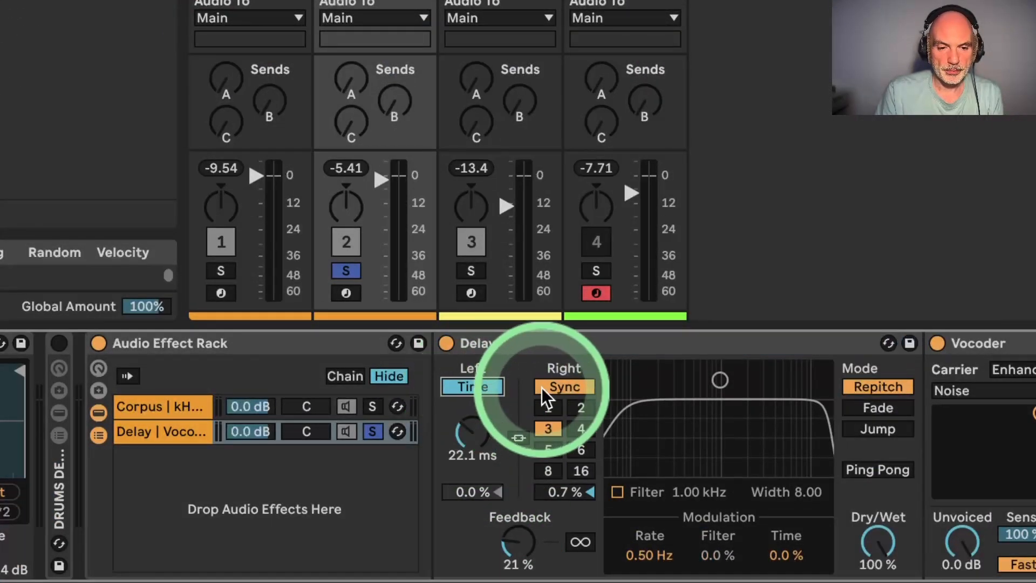
{"action": "left_click", "coordinate": [552, 387]}
{"action": "left_click", "coordinate": [517, 437]}
{"action": "left_click", "coordinate": [469, 437]}
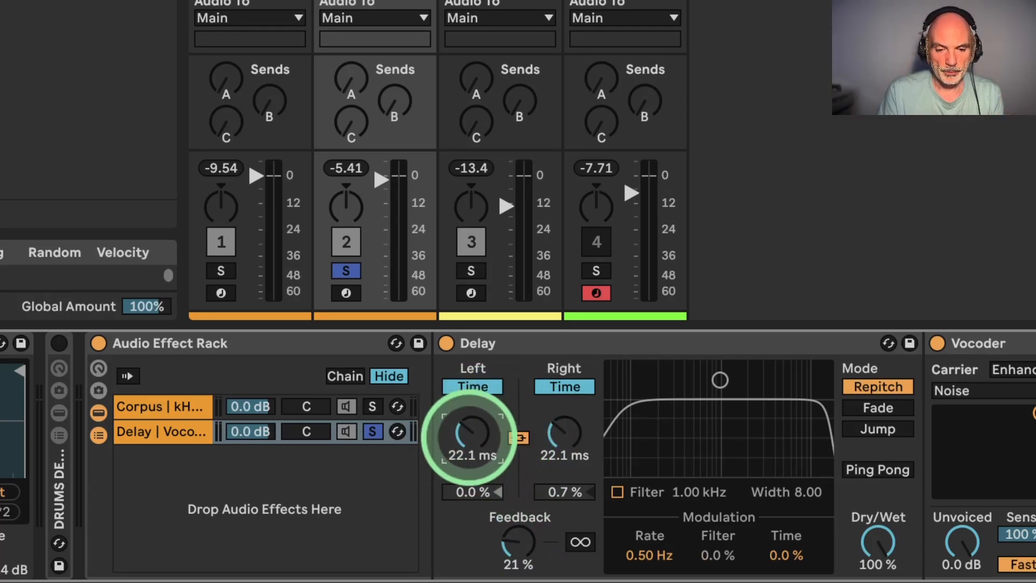
Step: Set the Delay's Feedback to 0% and its linked delay time to 1.00 ms
{"action": "left_click", "coordinate": [513, 540]}
{"action": "left_click_drag", "start_coordinate": [513, 541], "coordinate": [513, 567]}
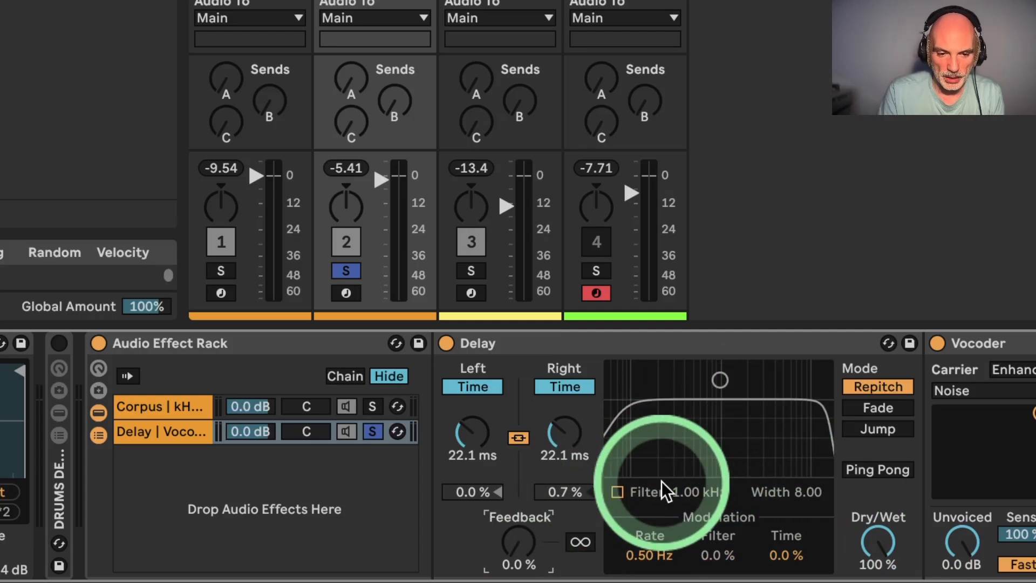
{"action": "left_click", "coordinate": [472, 432]}
{"action": "left_click_drag", "start_coordinate": [472, 431], "coordinate": [483, 431]}
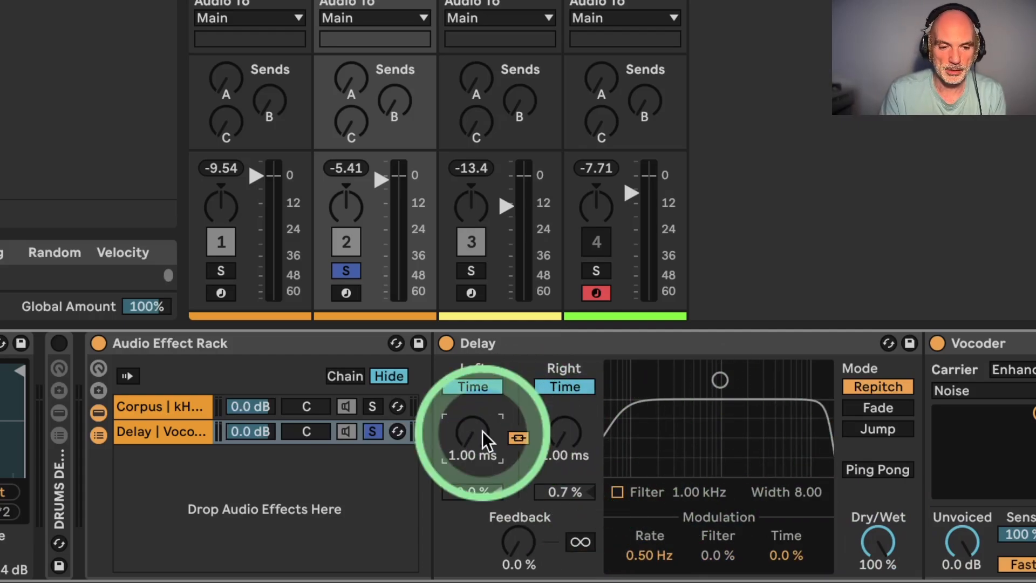
Step: Solo the Corpus chain as well and set the linked delay time to 15.2 ms, comparing against the bypassed rack
{"action": "left_click", "coordinate": [372, 406]}
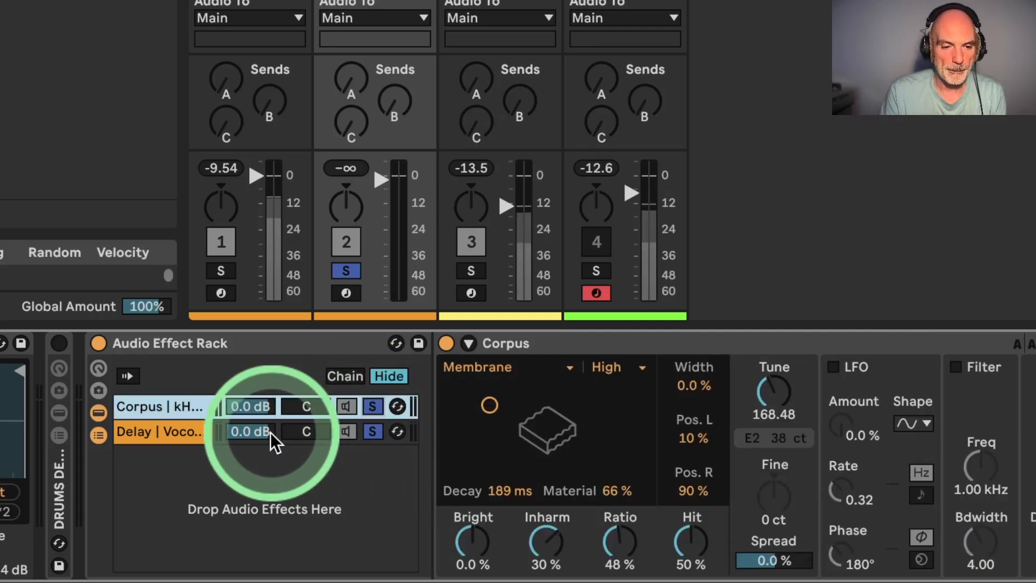
{"action": "left_click", "coordinate": [173, 431]}
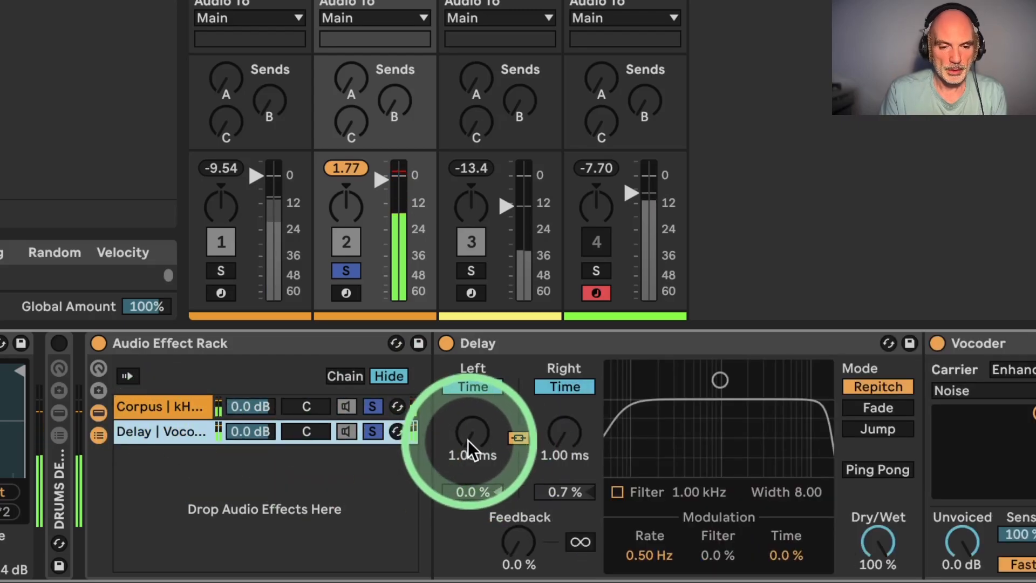
{"action": "left_click", "coordinate": [468, 441]}
{"action": "left_click_drag", "start_coordinate": [468, 440], "coordinate": [502, 455]}
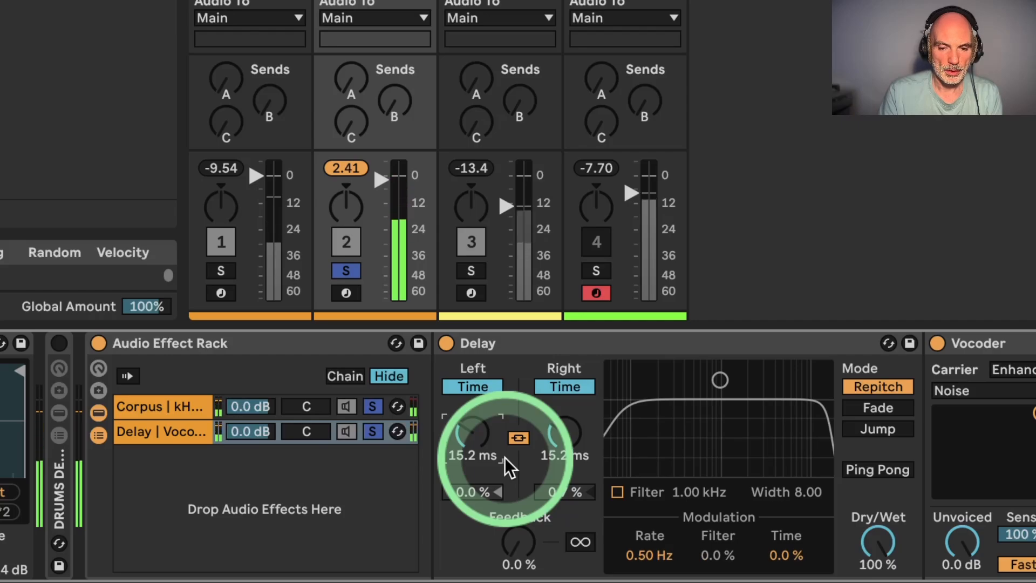
{"action": "left_click", "coordinate": [99, 344]}
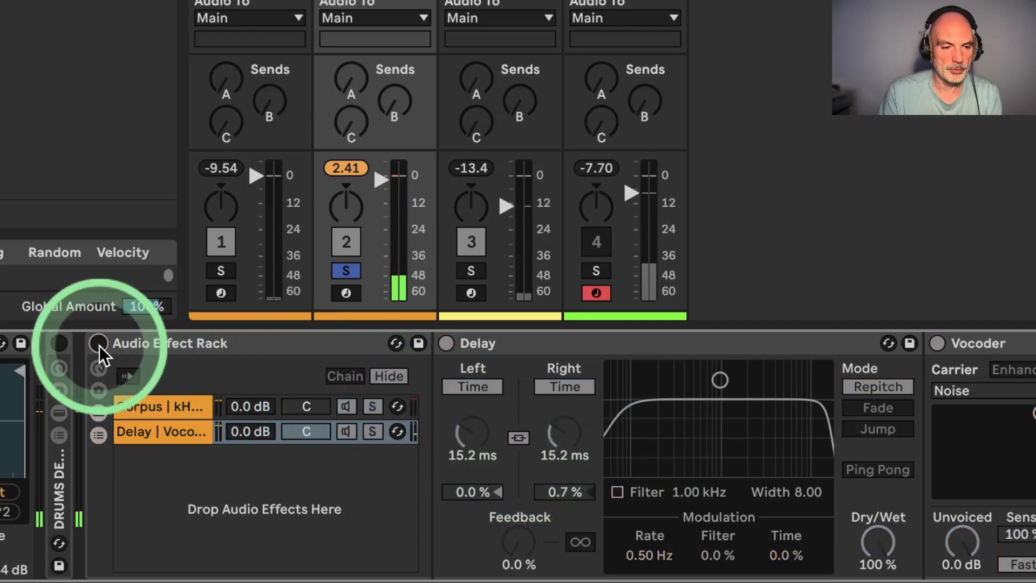
{"action": "left_click", "coordinate": [99, 345]}
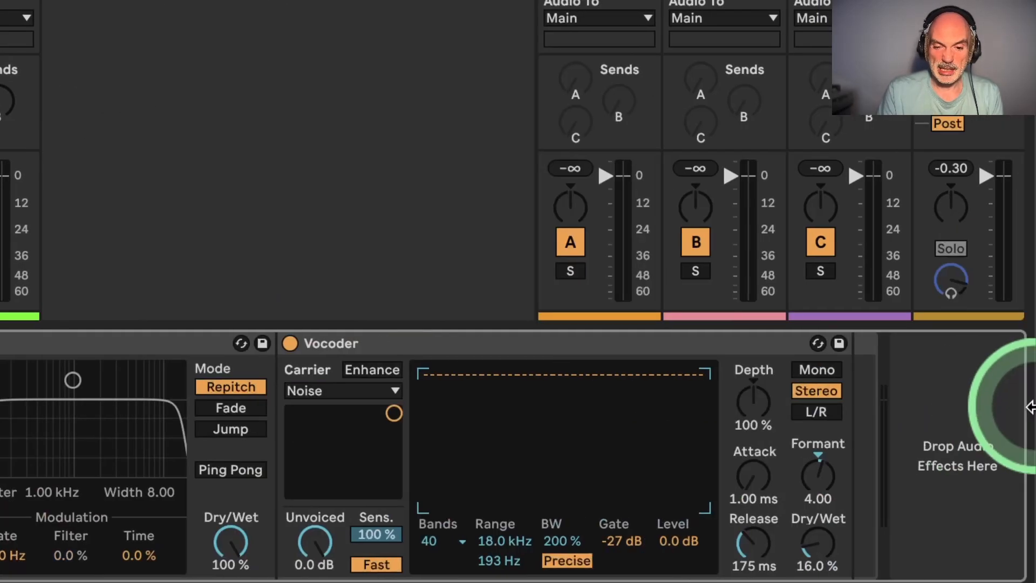
Step: Set the Vocoder's Release to 240 ms, Formant to 0.00 and Dry/Wet to 100%
{"action": "left_click_drag", "start_coordinate": [763, 539], "coordinate": [764, 519]}
{"action": "left_click", "coordinate": [816, 485]}
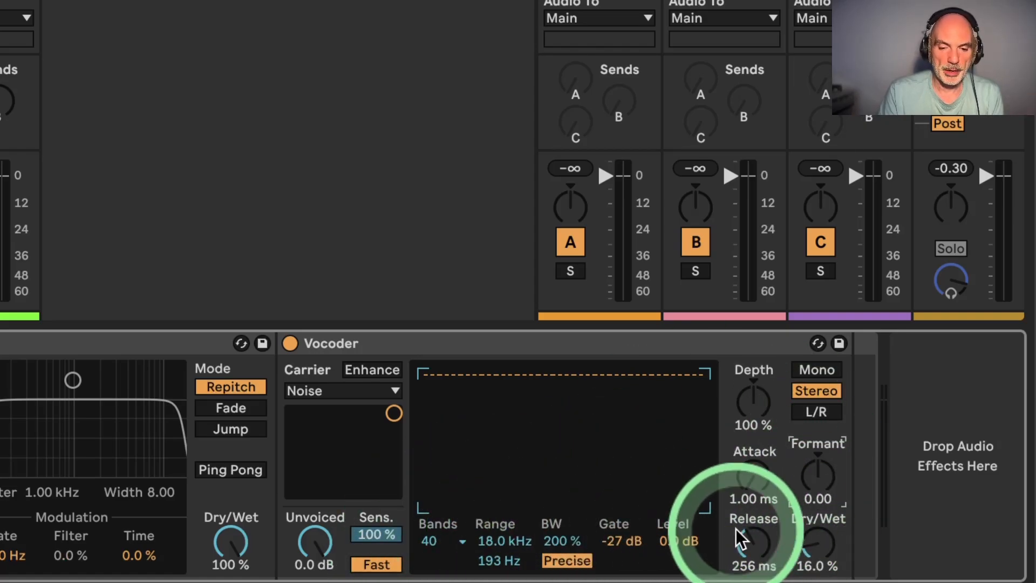
{"action": "key", "text": "space"}
{"action": "mouse_move", "coordinate": [754, 542]}
{"action": "left_mouse_down"}
{"action": "mouse_move", "coordinate": [755, 508]}
{"action": "mouse_move", "coordinate": [754, 543]}
{"action": "left_mouse_up"}
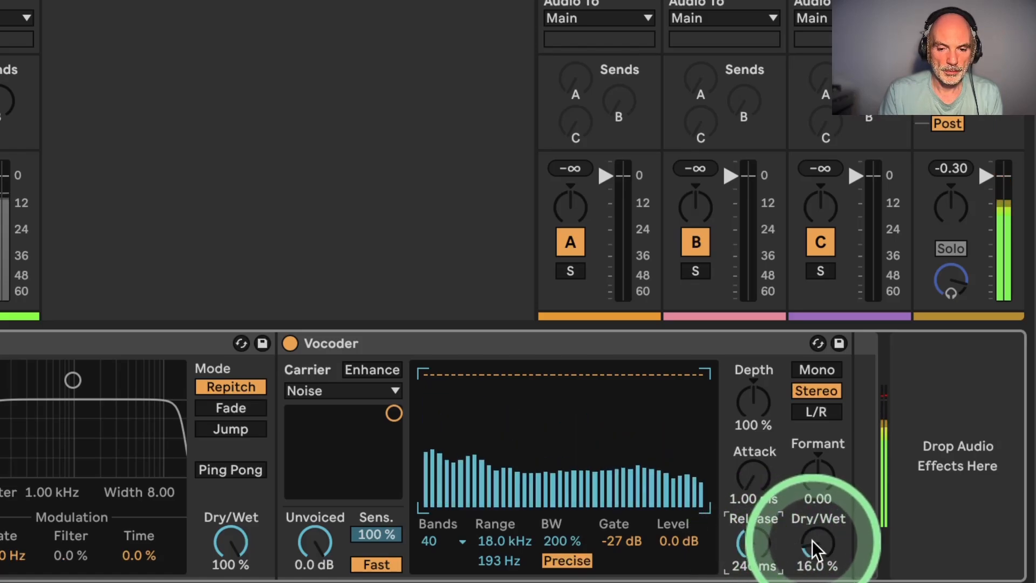
{"action": "left_click_drag", "start_coordinate": [818, 545], "coordinate": [814, 541]}
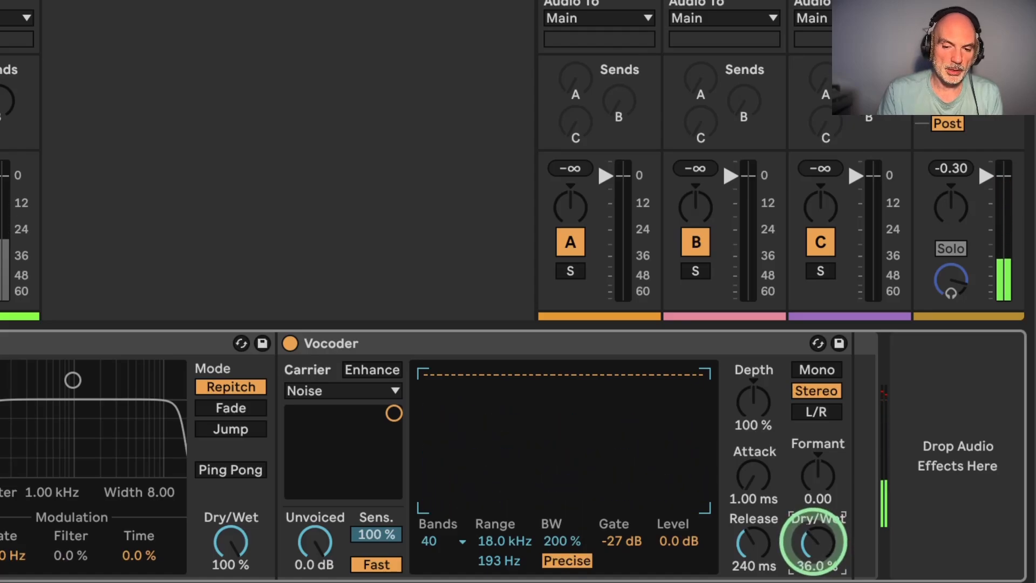
{"action": "left_click_drag", "start_coordinate": [814, 541], "coordinate": [813, 541]}
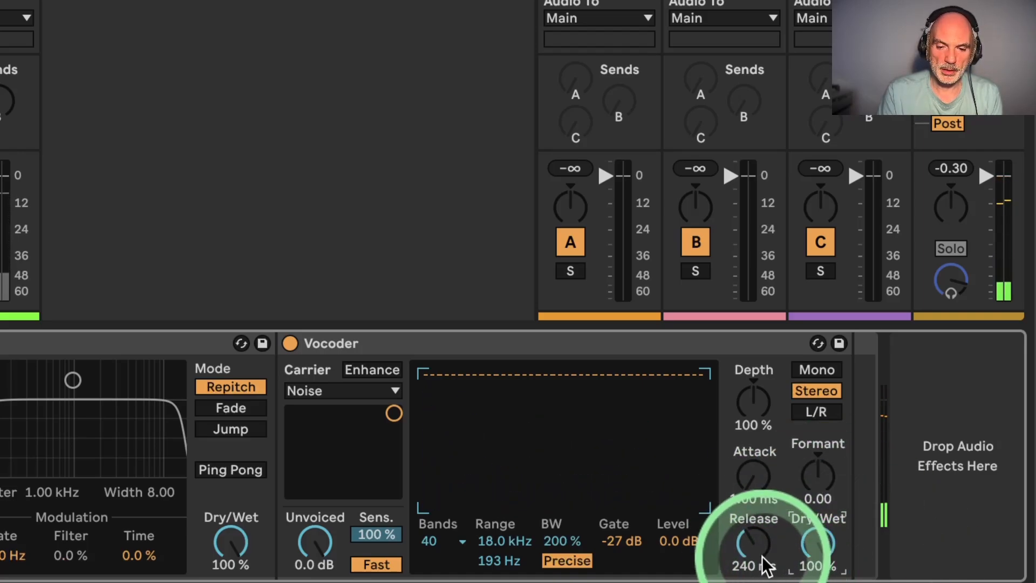
Step: Set the Delay and Vocoder chain's volume to -6.8 dB and shorten the Vocoder's Release to about 154 ms
{"action": "scroll", "coordinate": [767, 567], "scroll_direction": "left", "scroll_amount": 10}
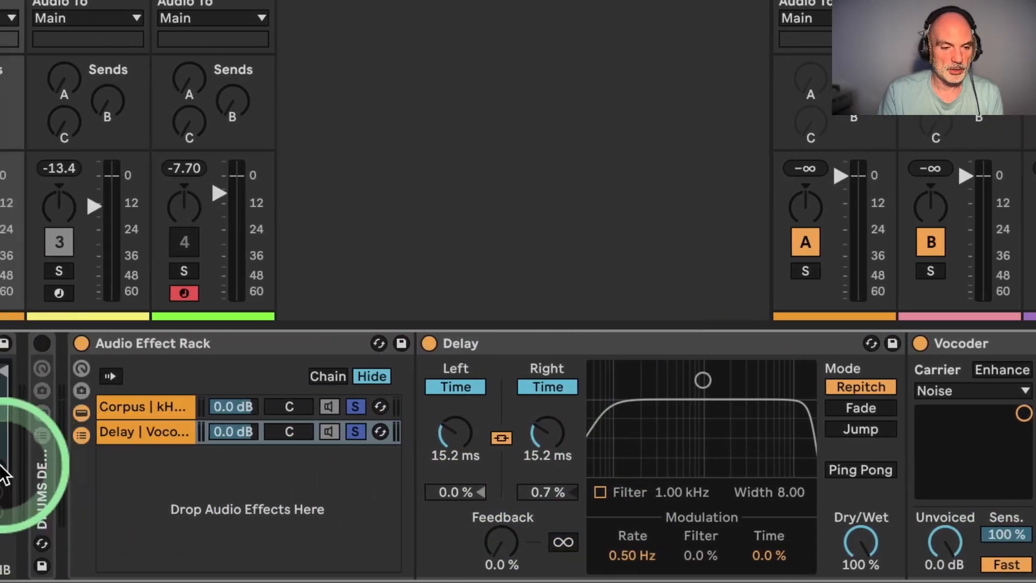
{"action": "left_click_drag", "start_coordinate": [239, 432], "coordinate": [237, 423]}
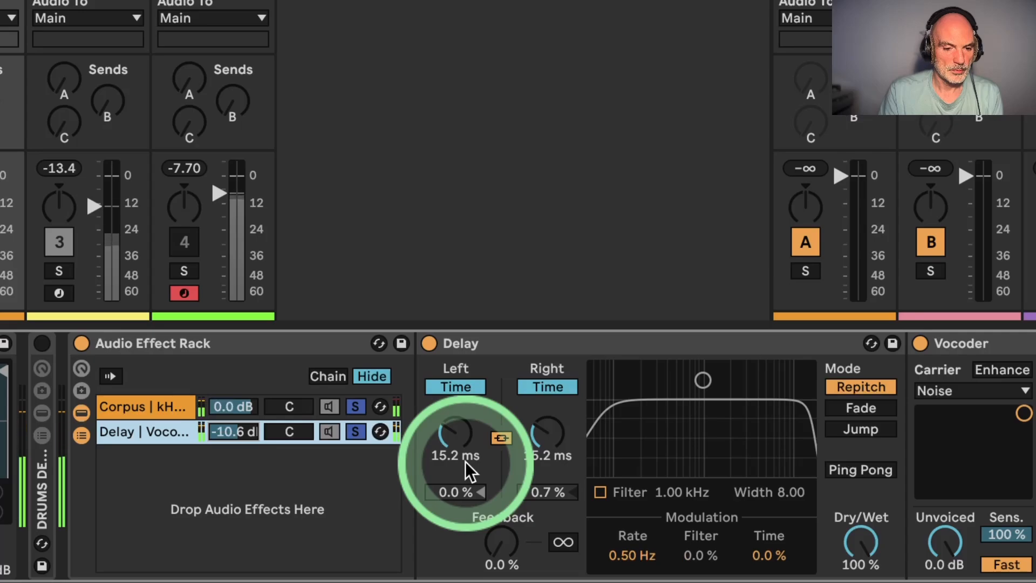
{"action": "scroll", "coordinate": [466, 471], "scroll_direction": "right", "scroll_amount": 10}
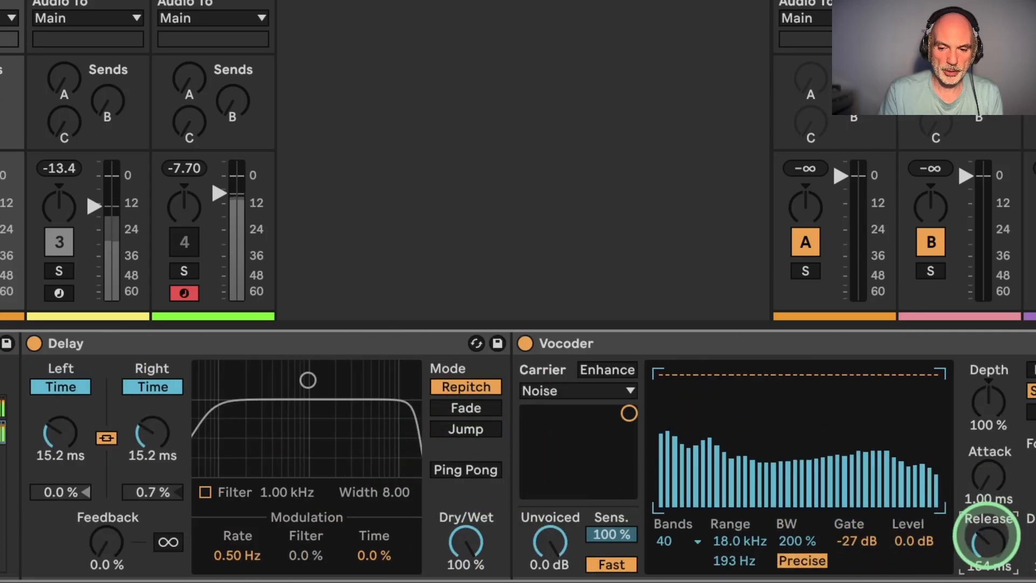
{"action": "scroll", "coordinate": [216, 480], "scroll_direction": "left", "scroll_amount": 10}
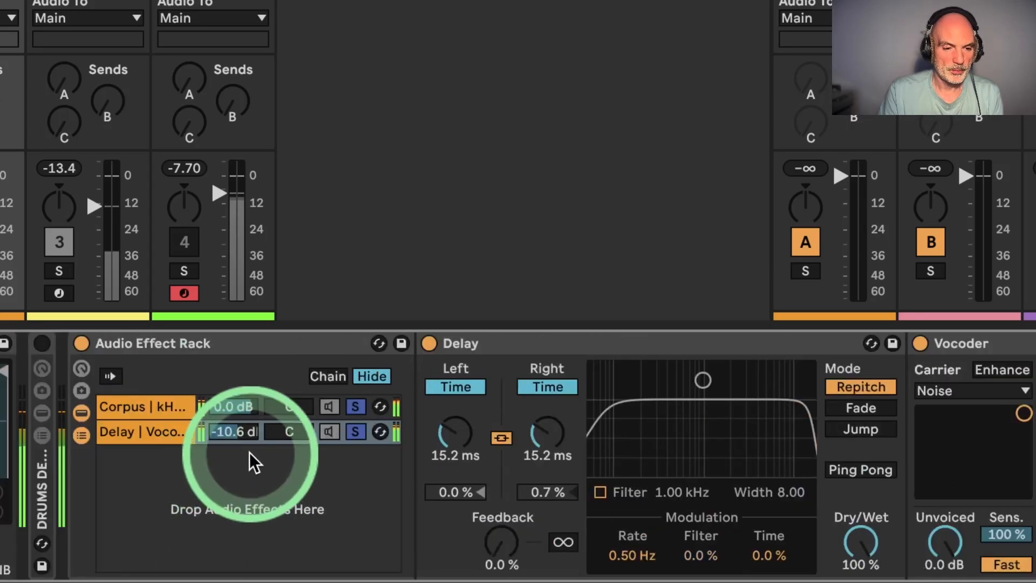
{"action": "left_click_drag", "start_coordinate": [249, 433], "coordinate": [246, 429]}
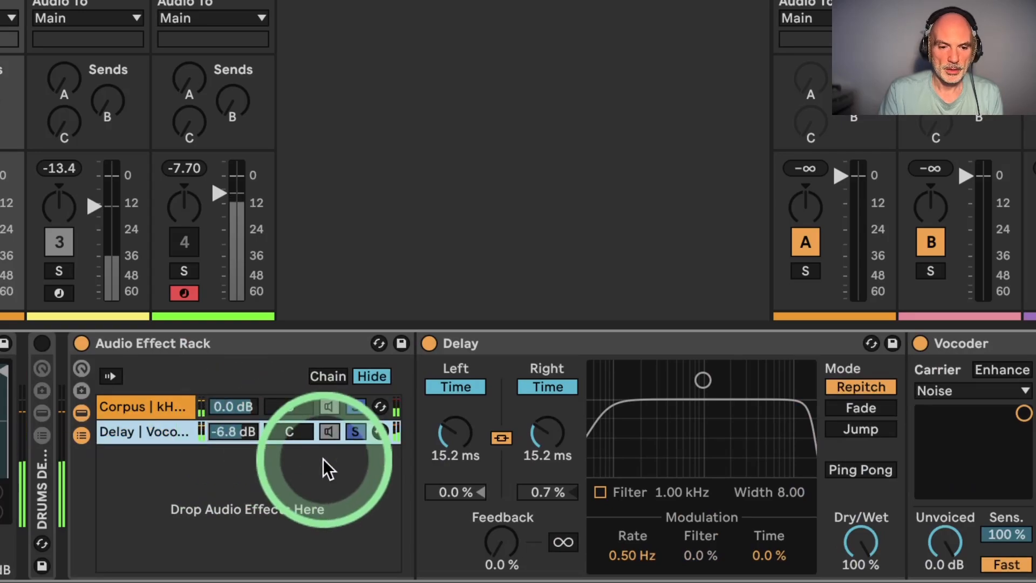
{"action": "key", "text": "space"}
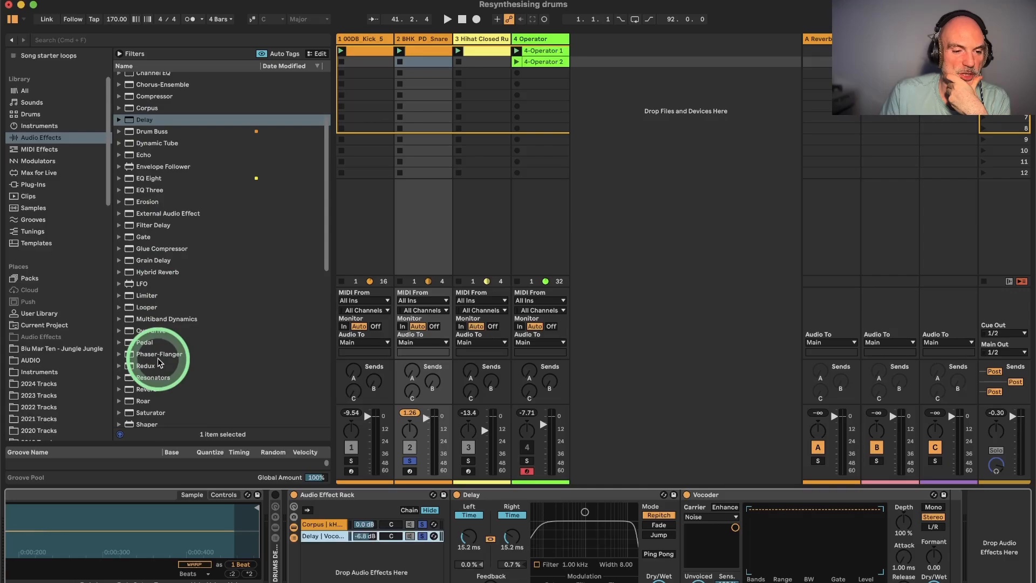
Step: Add kHs Transient Shaper after the snare's rack with Attack and Pump raised, Sustain lowered and Clip enabled
{"action": "left_click", "coordinate": [27, 187]}
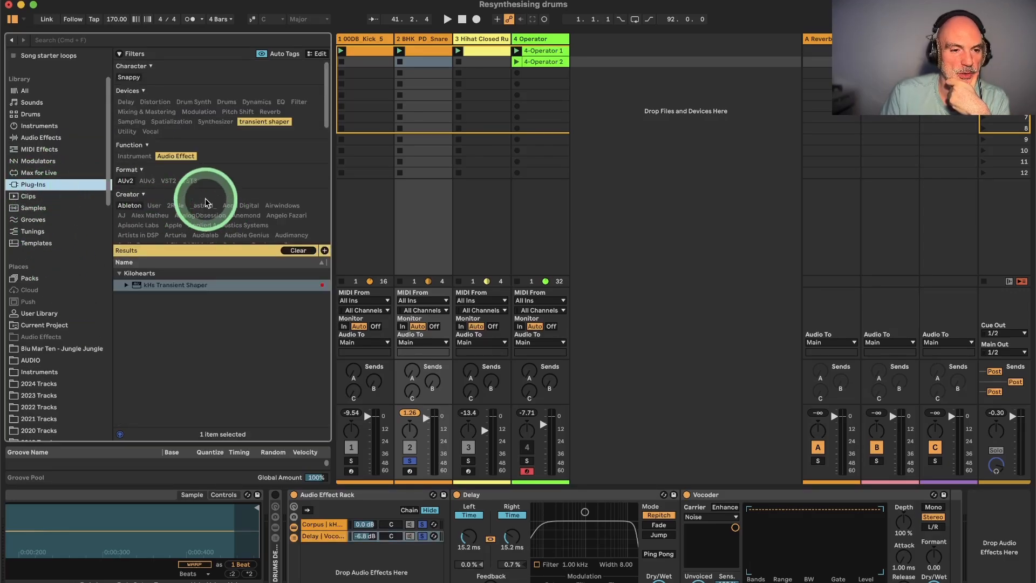
{"action": "left_click_drag", "start_coordinate": [155, 285], "coordinate": [975, 522]}
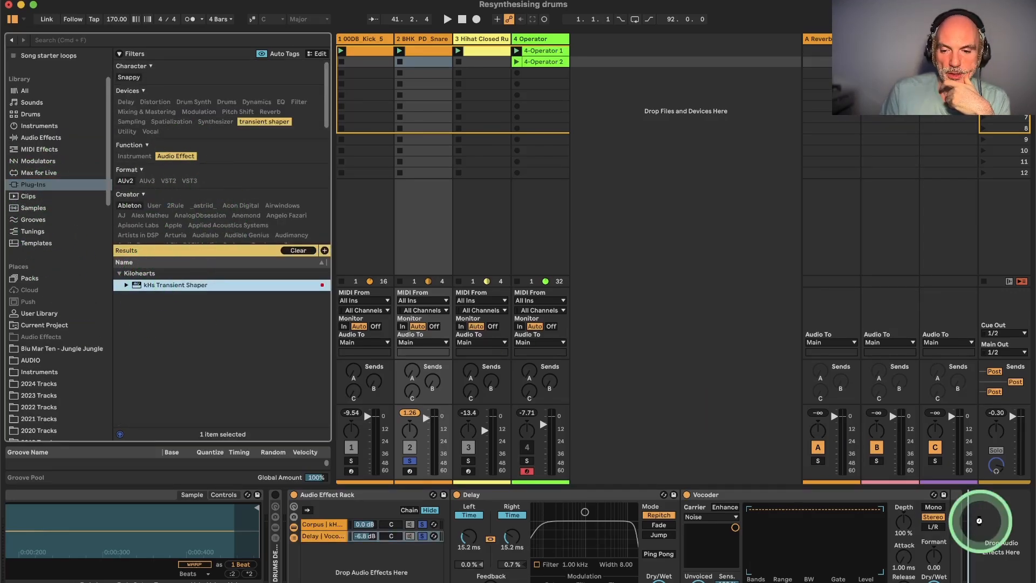
{"action": "left_click_drag", "start_coordinate": [97, 178], "coordinate": [98, 177]}
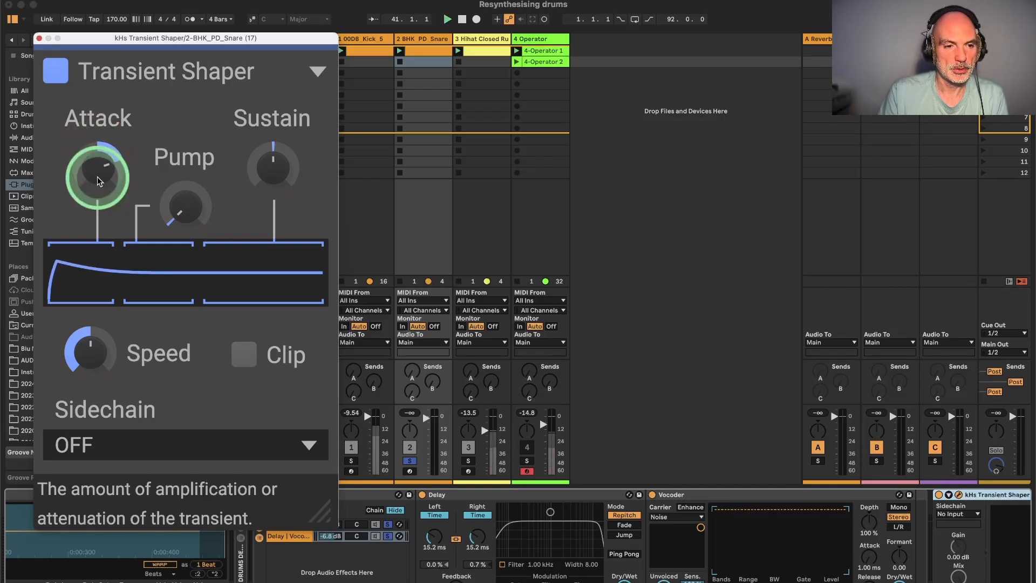
{"action": "mouse_move", "coordinate": [273, 176]}
{"action": "left_mouse_down"}
{"action": "mouse_move", "coordinate": [274, 194]}
{"action": "mouse_move", "coordinate": [275, 179]}
{"action": "left_mouse_up"}
{"action": "left_click_drag", "start_coordinate": [183, 220], "coordinate": [181, 218]}
{"action": "left_click", "coordinate": [244, 356]}
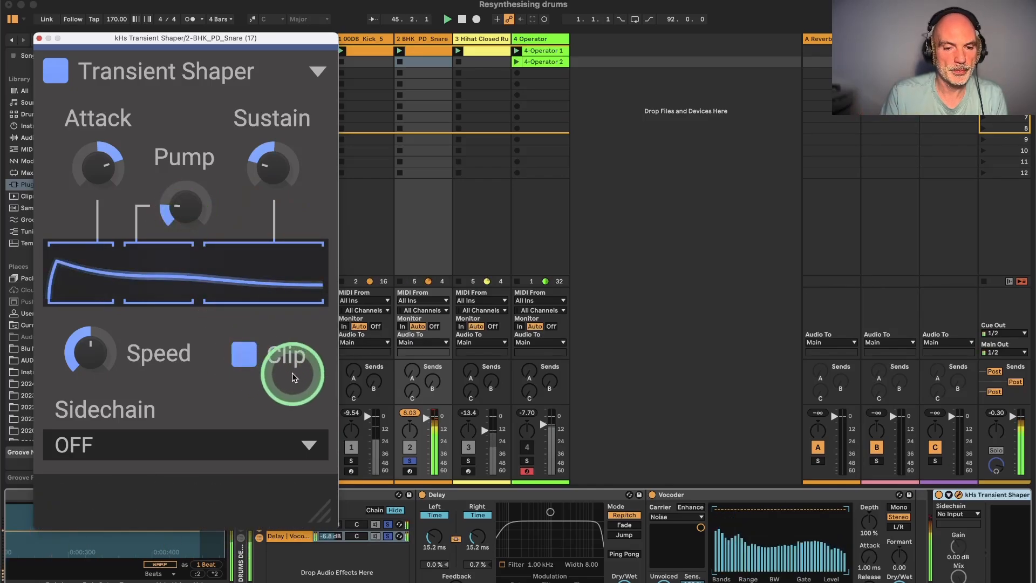
{"action": "left_click", "coordinate": [39, 38]}
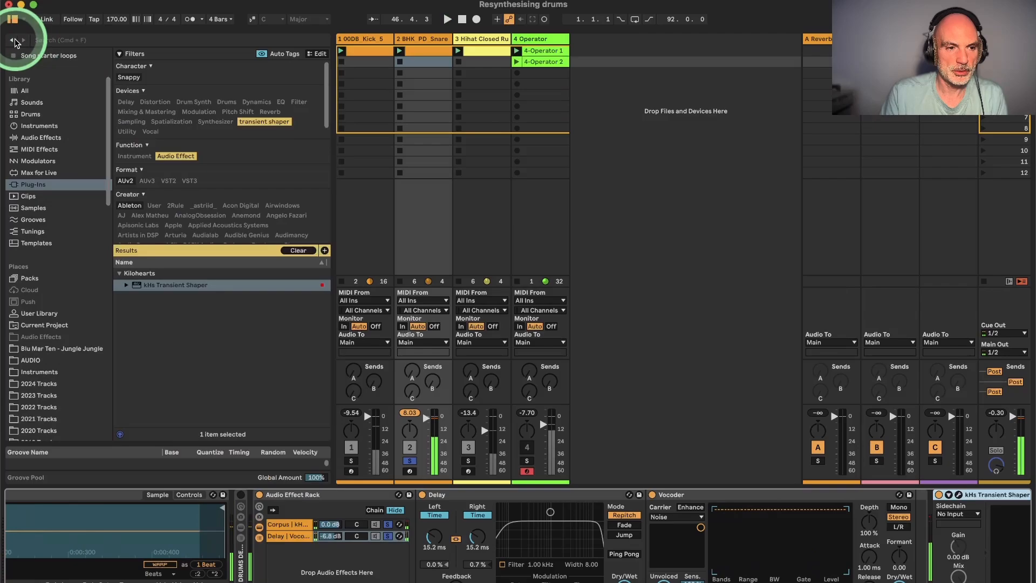
Step: Solo the kick alongside the snare, lower both track volumes and re-enable the kick's effect rack
{"action": "left_click", "coordinate": [351, 460]}
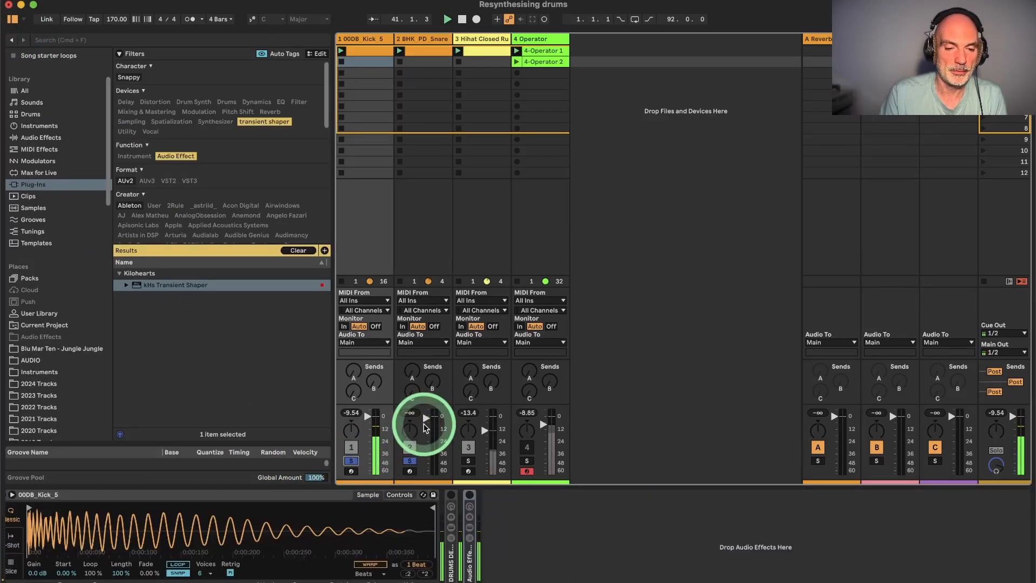
{"action": "left_click", "coordinate": [424, 424]}
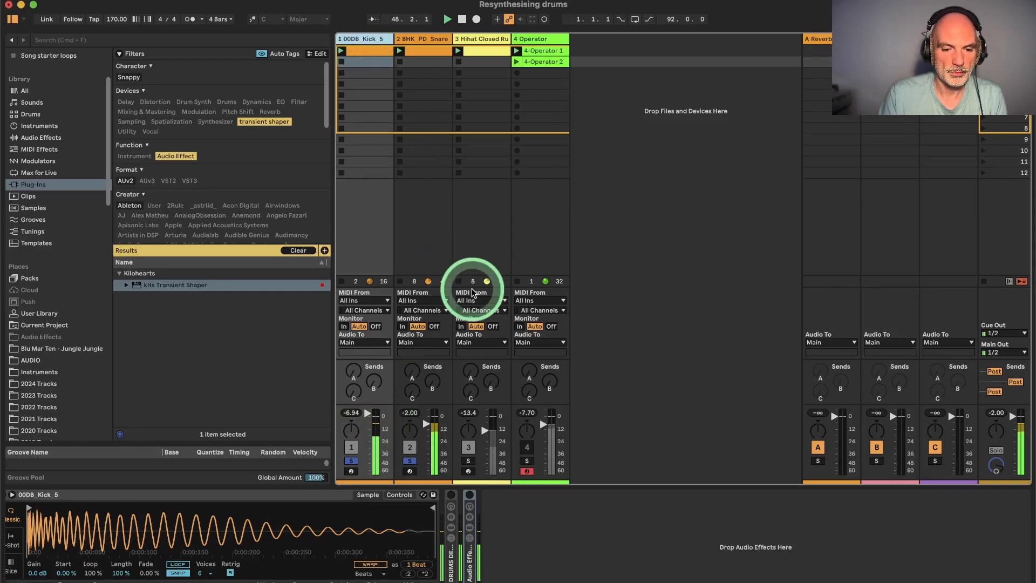
{"action": "left_click", "coordinate": [470, 495]}
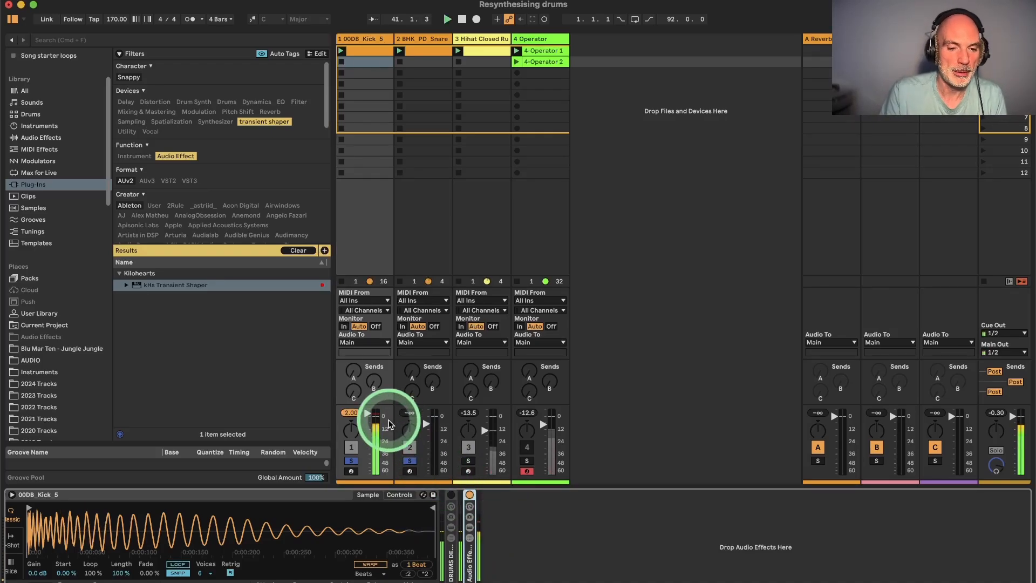
{"action": "left_click", "coordinate": [364, 417]}
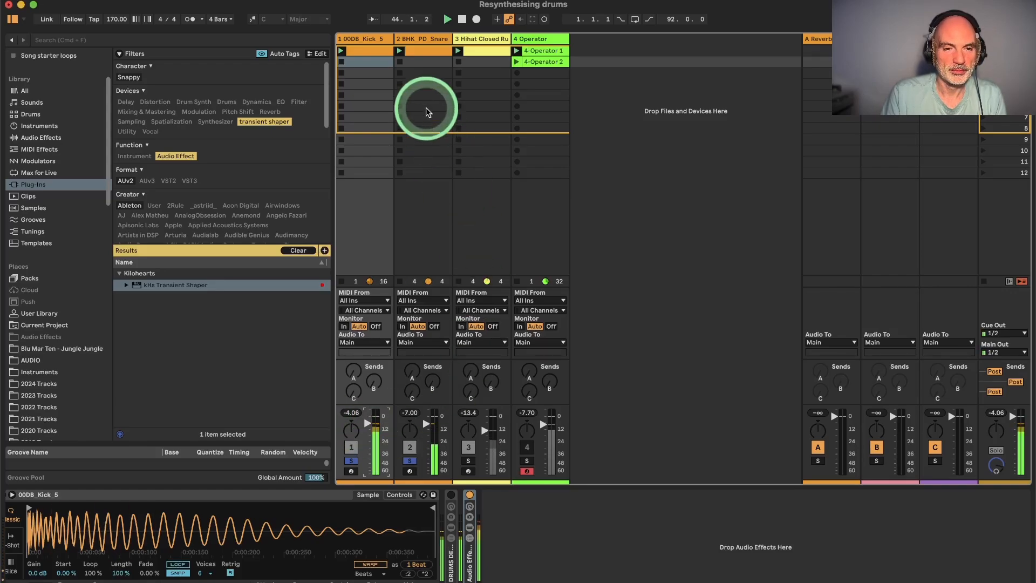
Step: Solo the hi-hat and Operator tracks too and activate Operator to balance the full mix
{"action": "left_click", "coordinate": [411, 37]}
{"action": "left_click", "coordinate": [468, 460]}
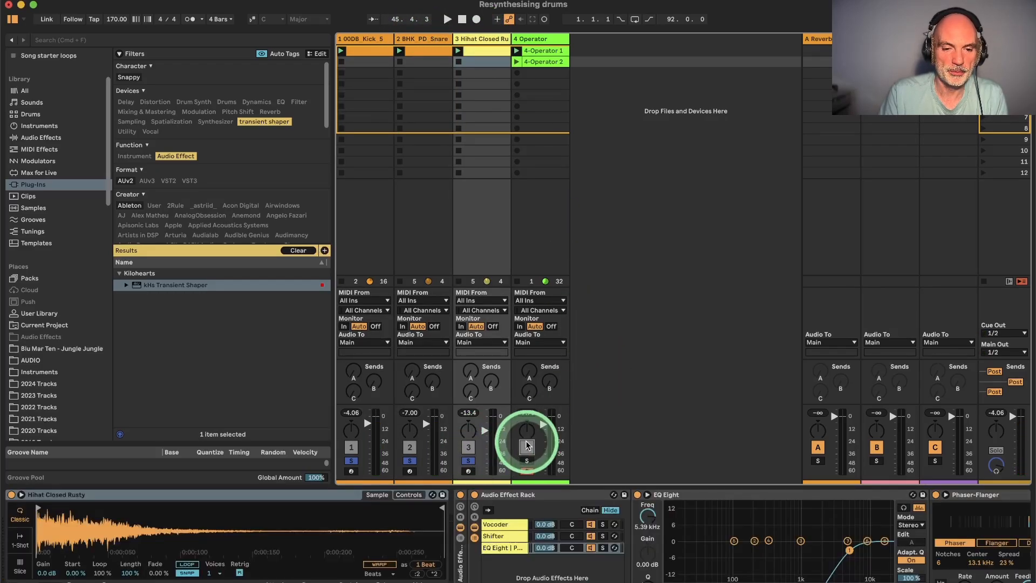
{"action": "left_click", "coordinate": [527, 462]}
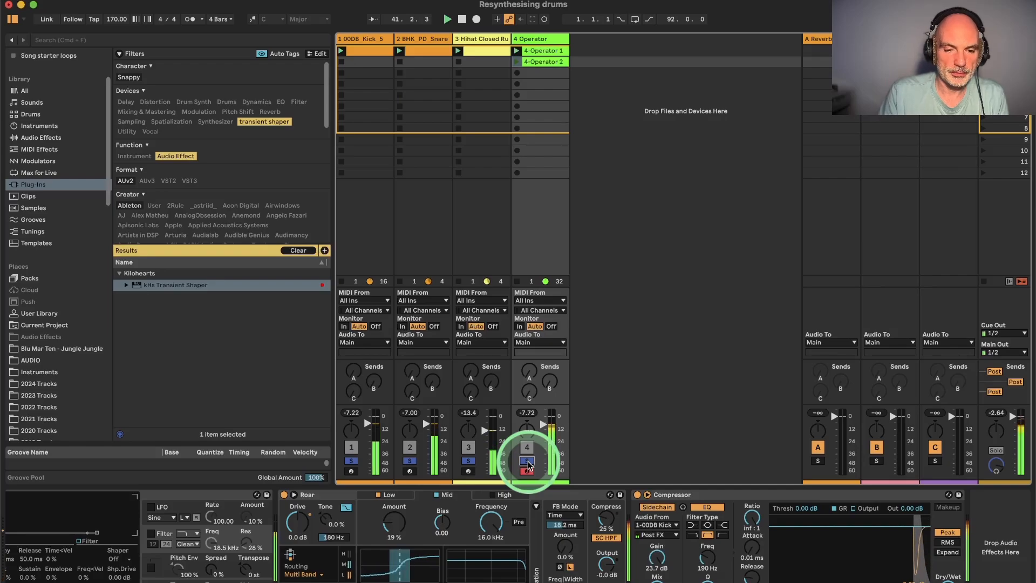
{"action": "left_click", "coordinate": [527, 447]}
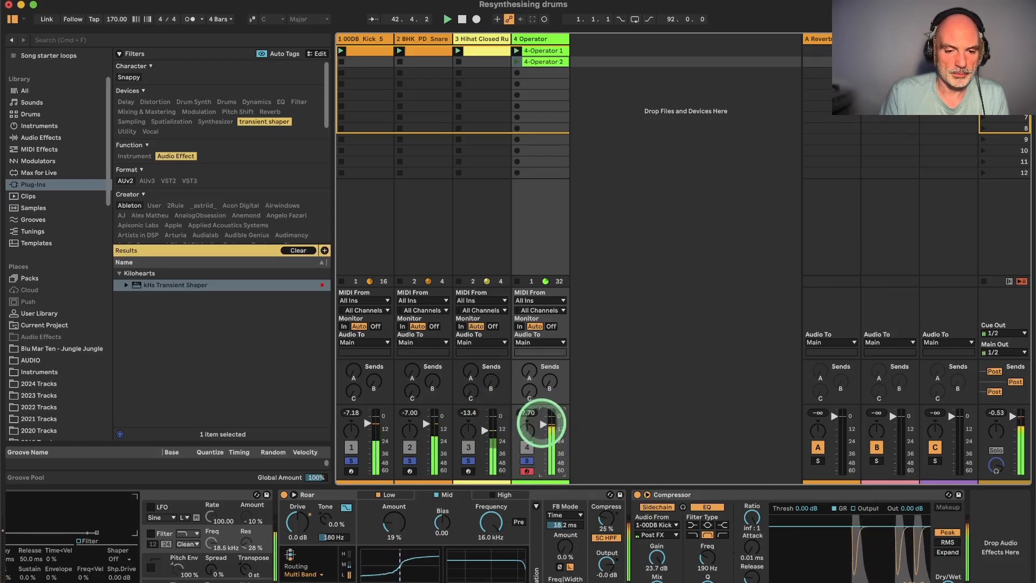
{"action": "left_click", "coordinate": [535, 39]}
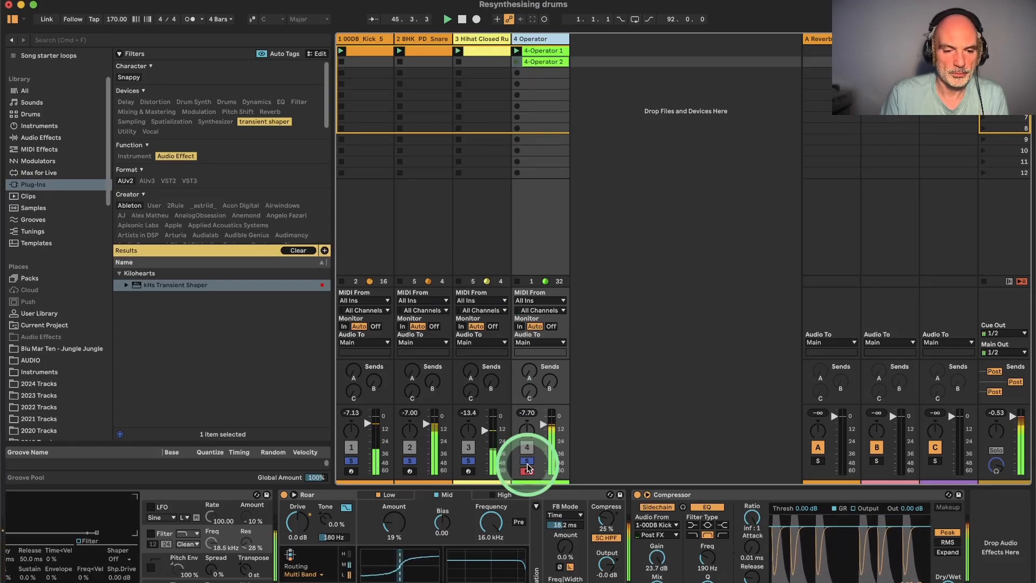
{"action": "left_click", "coordinate": [431, 441]}
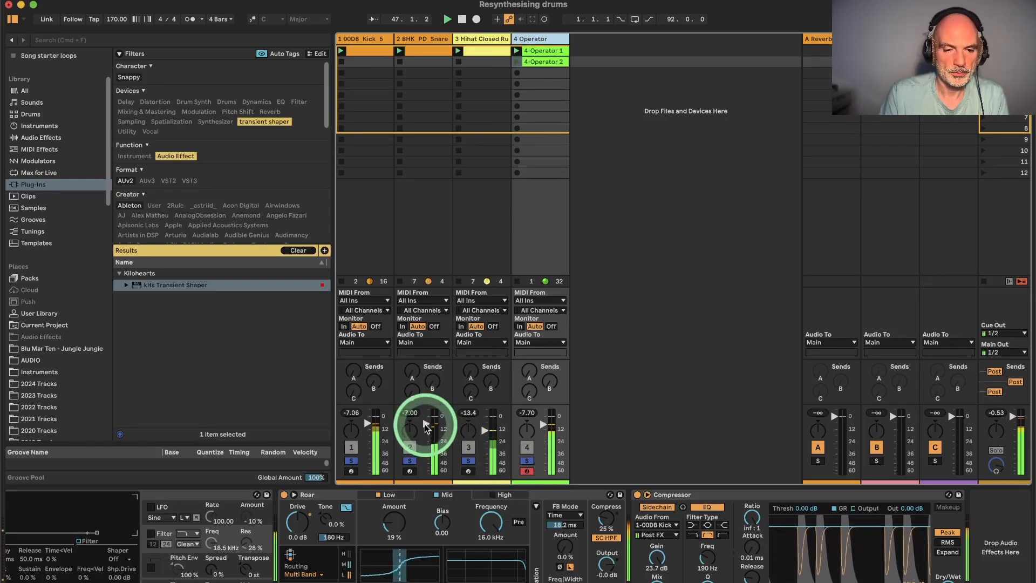